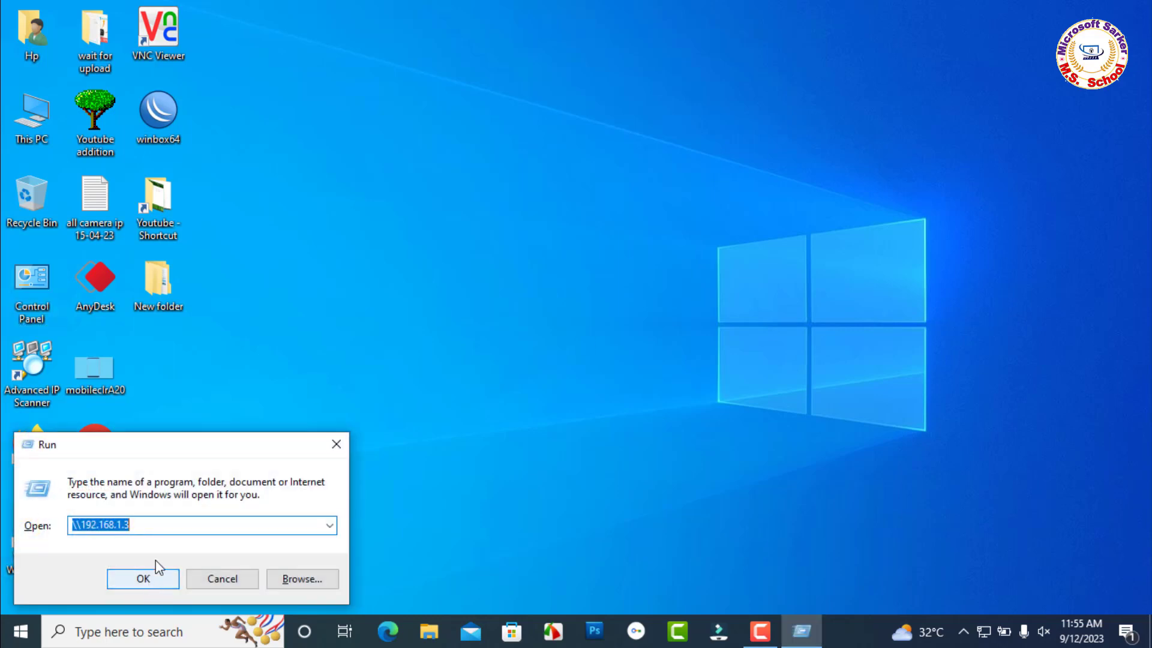
Step: Connect to the shared HP LaserJet P2035 on \\192.168.1.3, which fails with a couldn't-connect error
{"action": "left_click", "coordinate": [159, 526]}
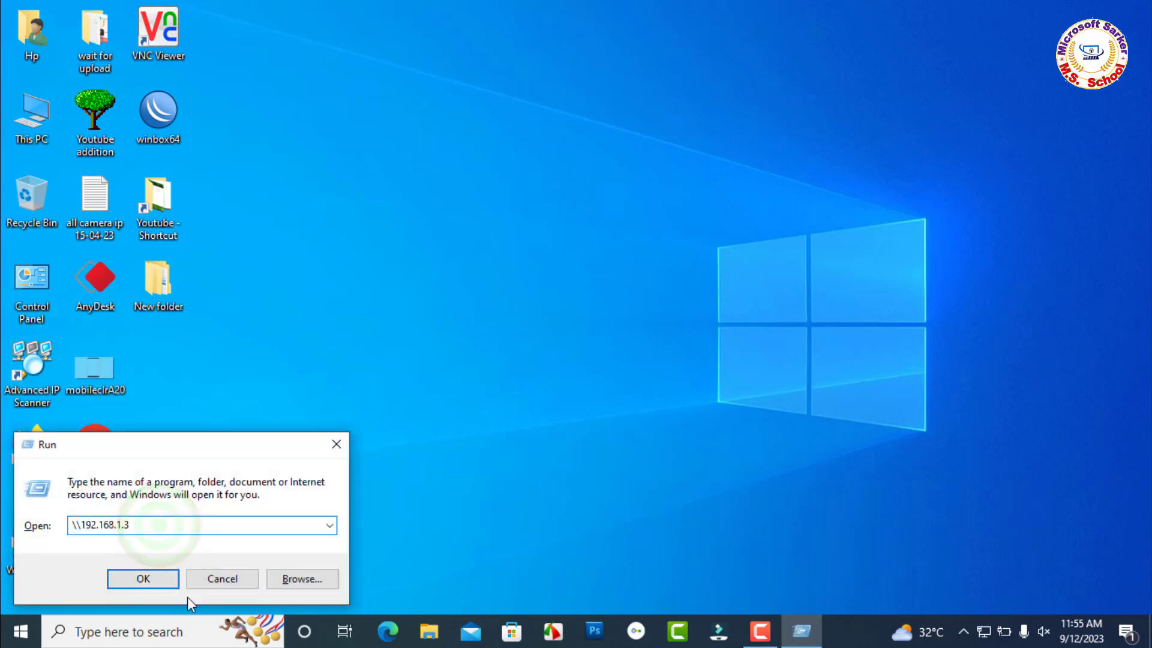
{"action": "left_click", "coordinate": [144, 579]}
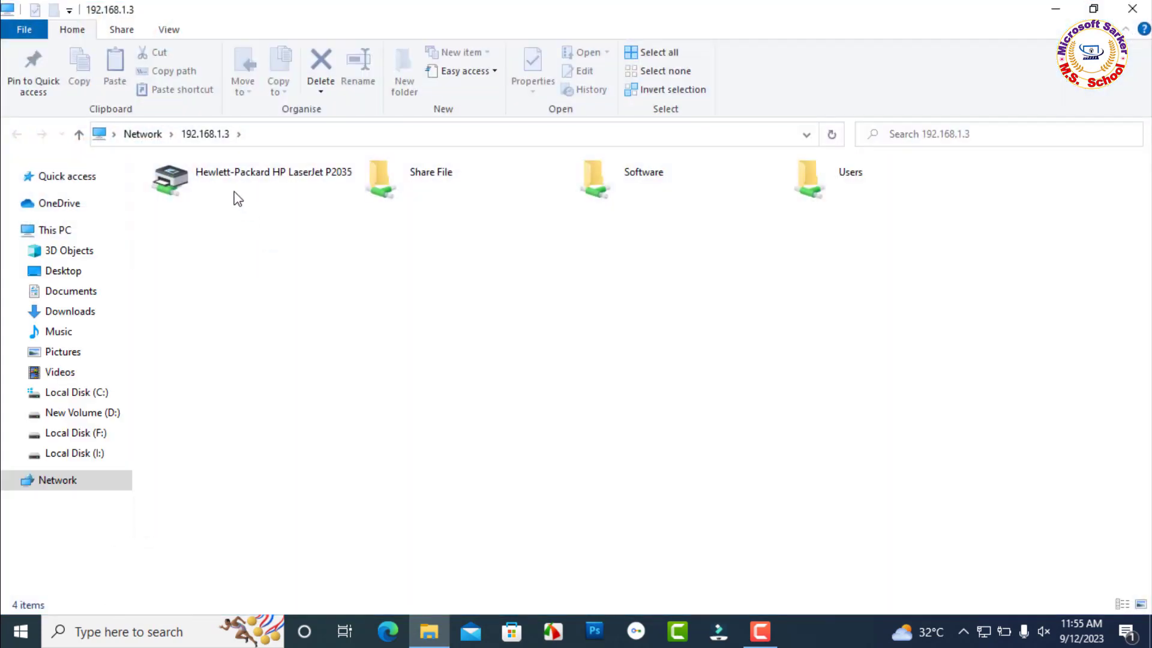
{"action": "right_click", "coordinate": [237, 189]}
{"action": "left_click", "coordinate": [251, 209]}
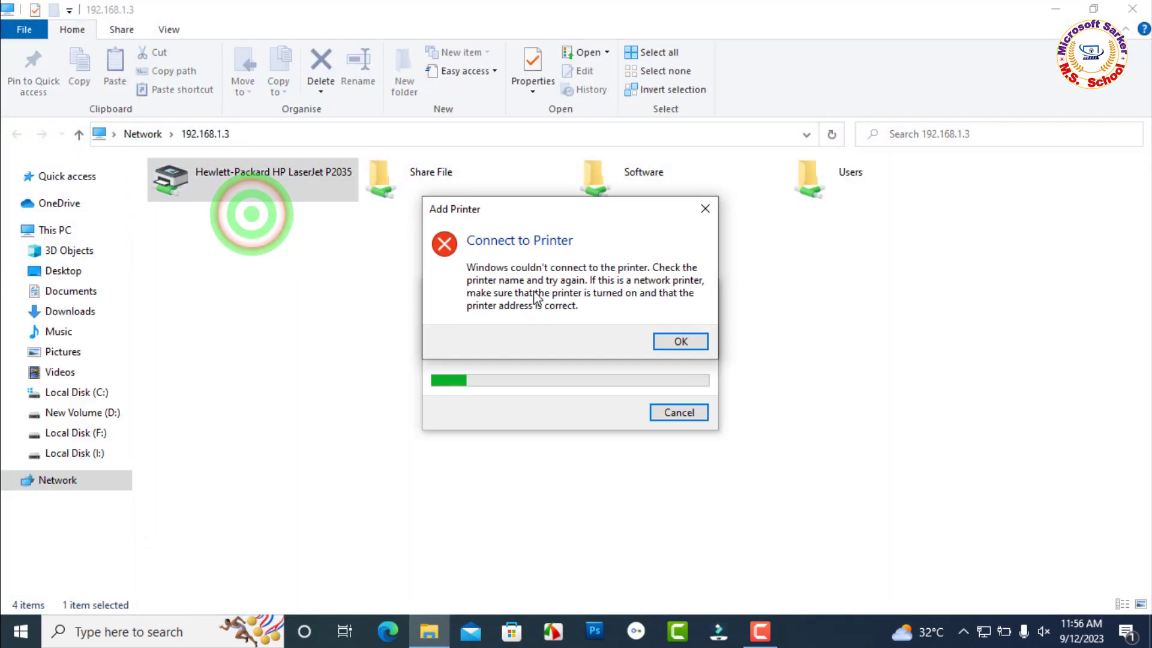
{"action": "left_click_drag", "start_coordinate": [593, 217], "coordinate": [583, 161]}
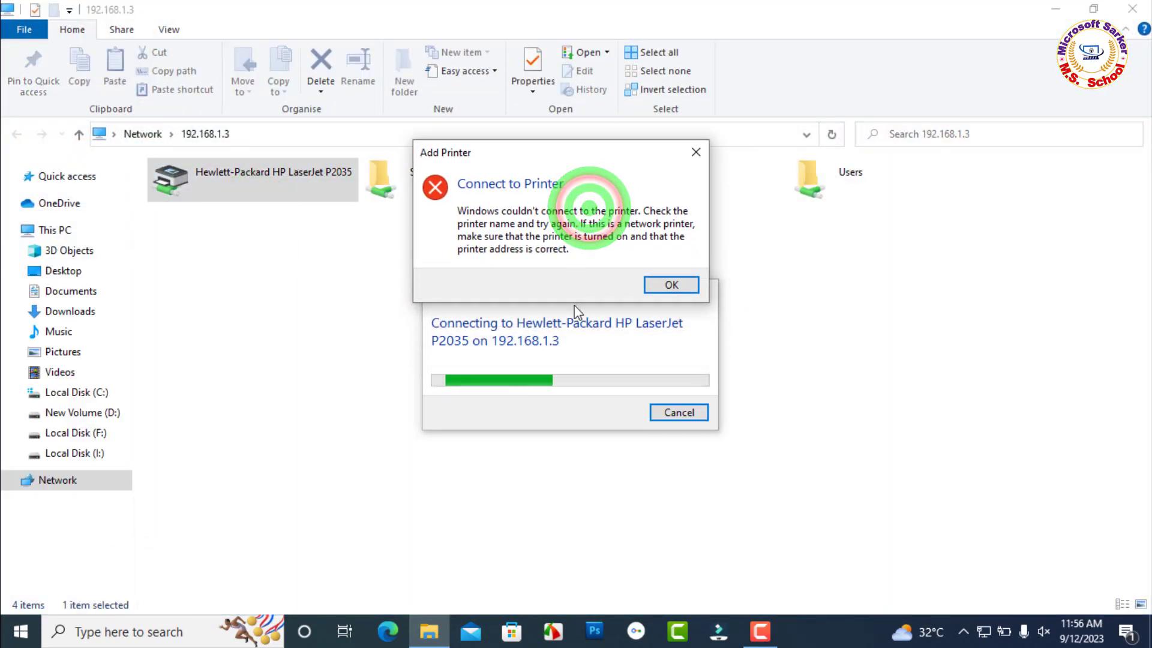
{"action": "left_click", "coordinate": [567, 368]}
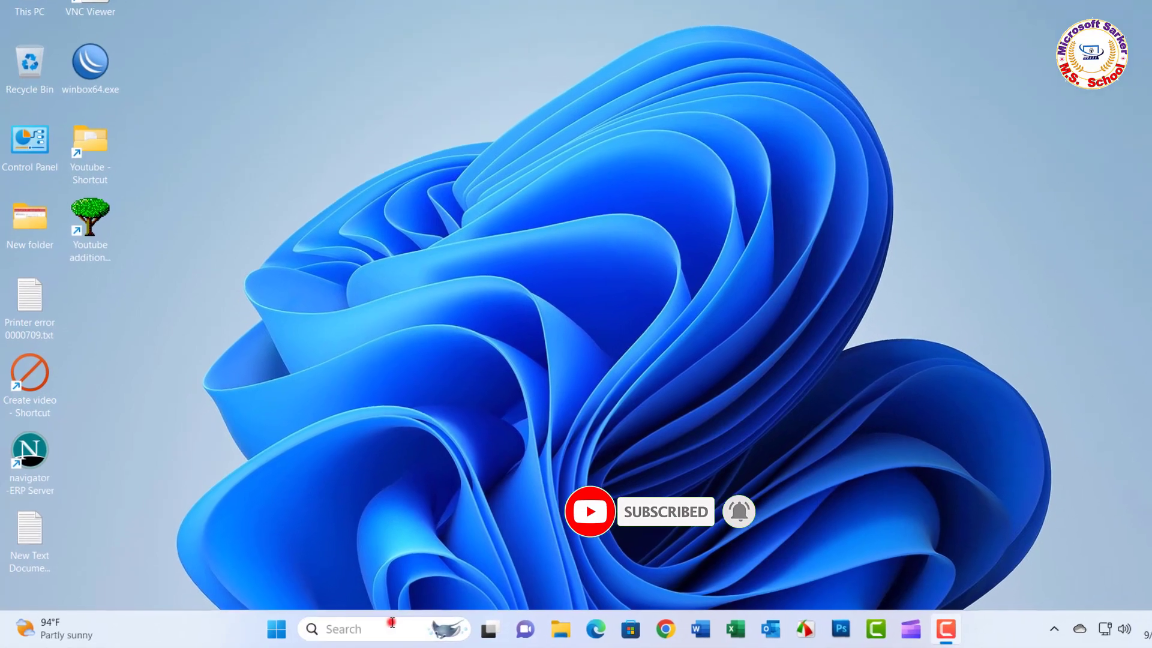
Step: Launch the Local Group Policy Editor from a search for 'local group policy'
{"action": "left_click", "coordinate": [365, 630]}
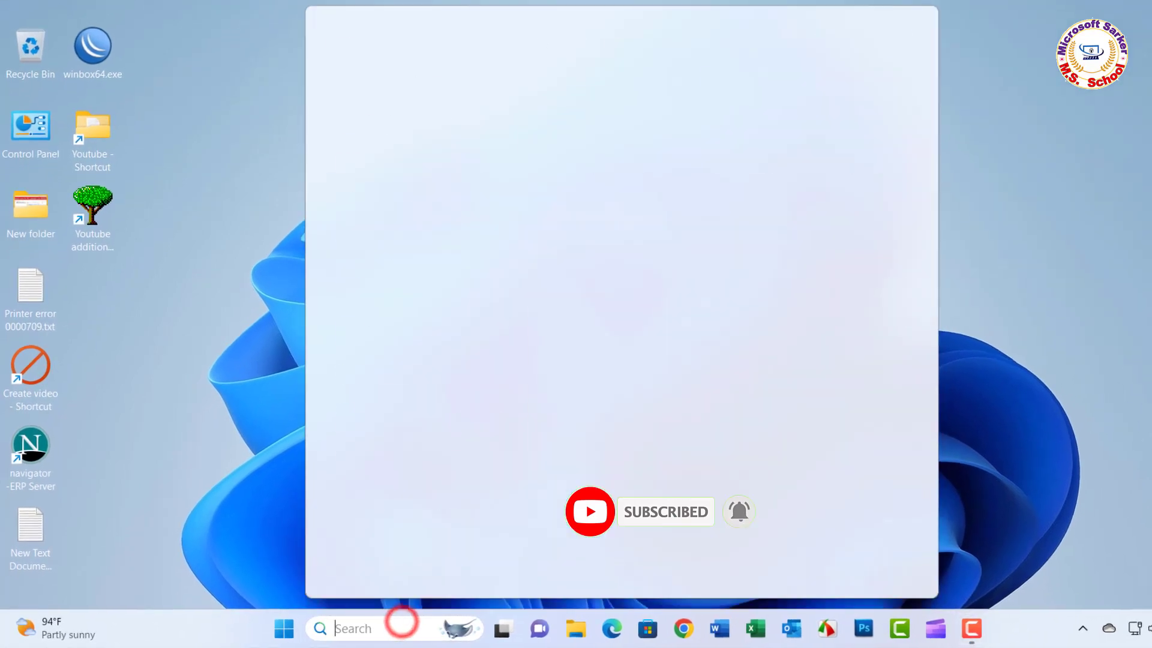
{"action": "type", "text": "lo"}
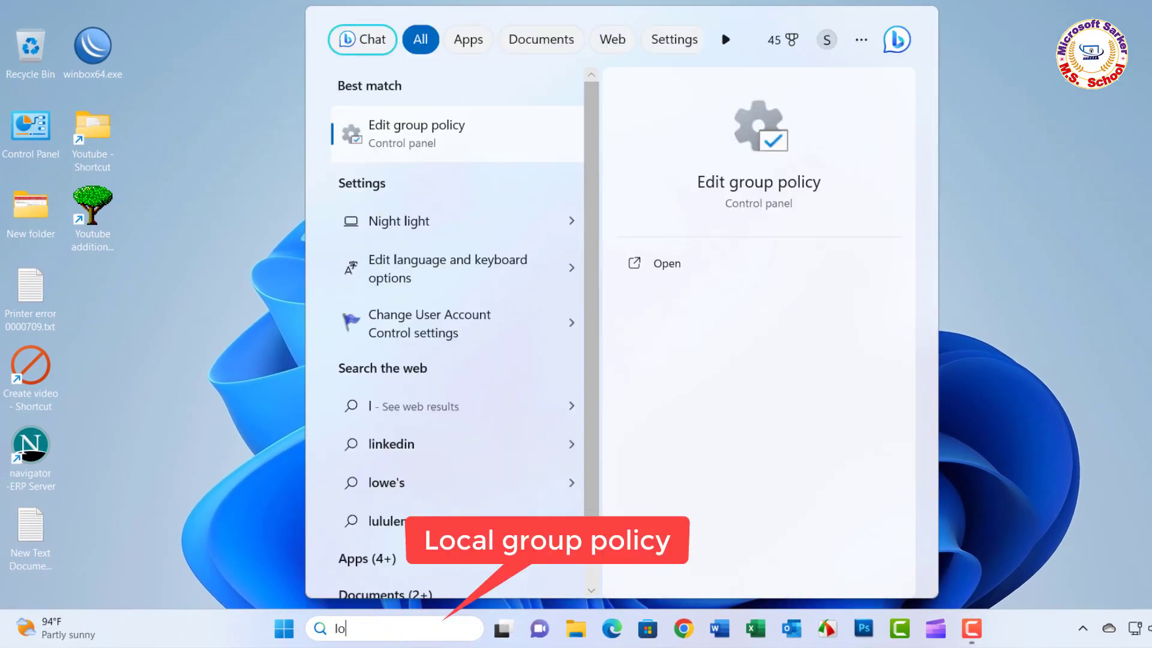
{"action": "type", "text": "cal g"}
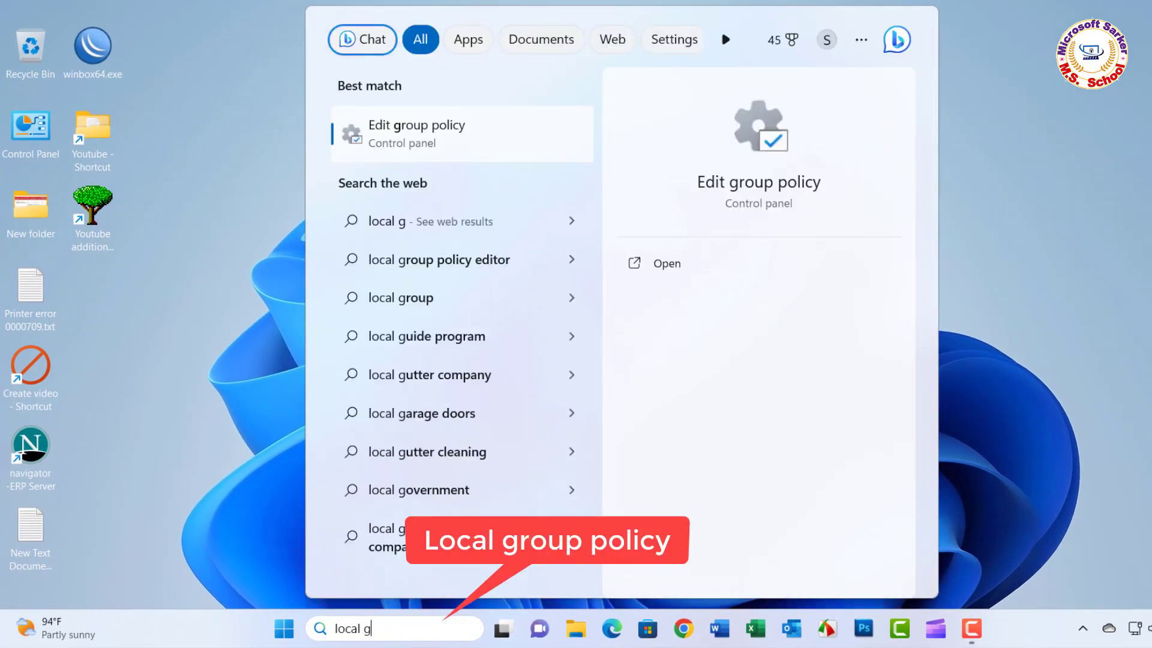
{"action": "type", "text": "rou"}
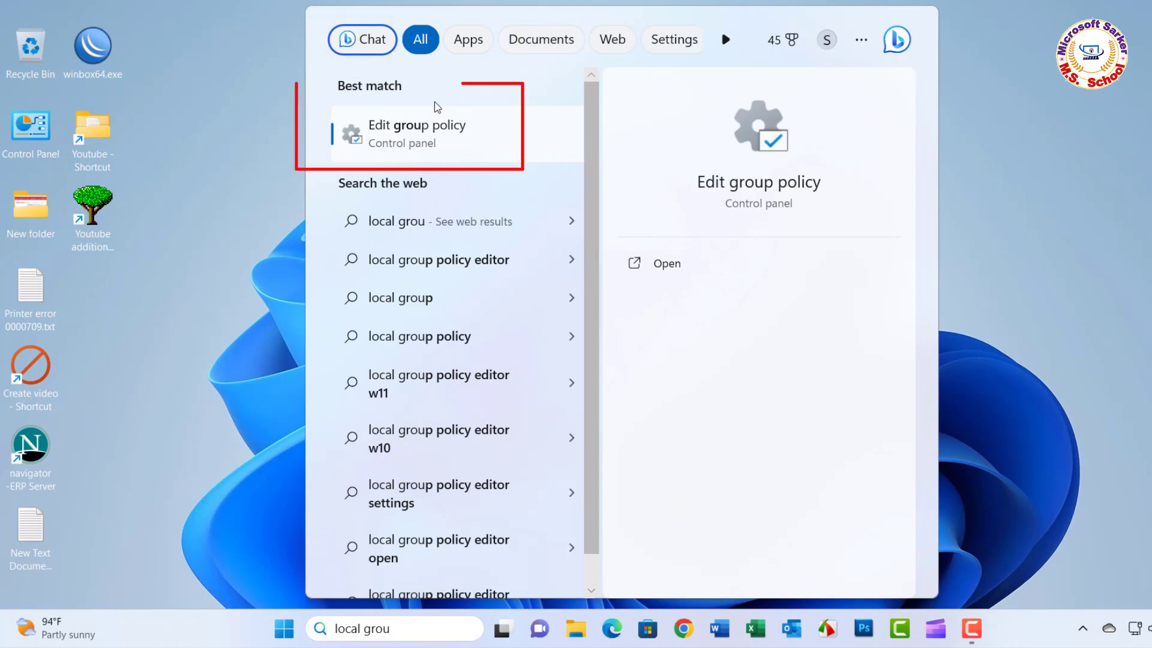
{"action": "left_click", "coordinate": [416, 133]}
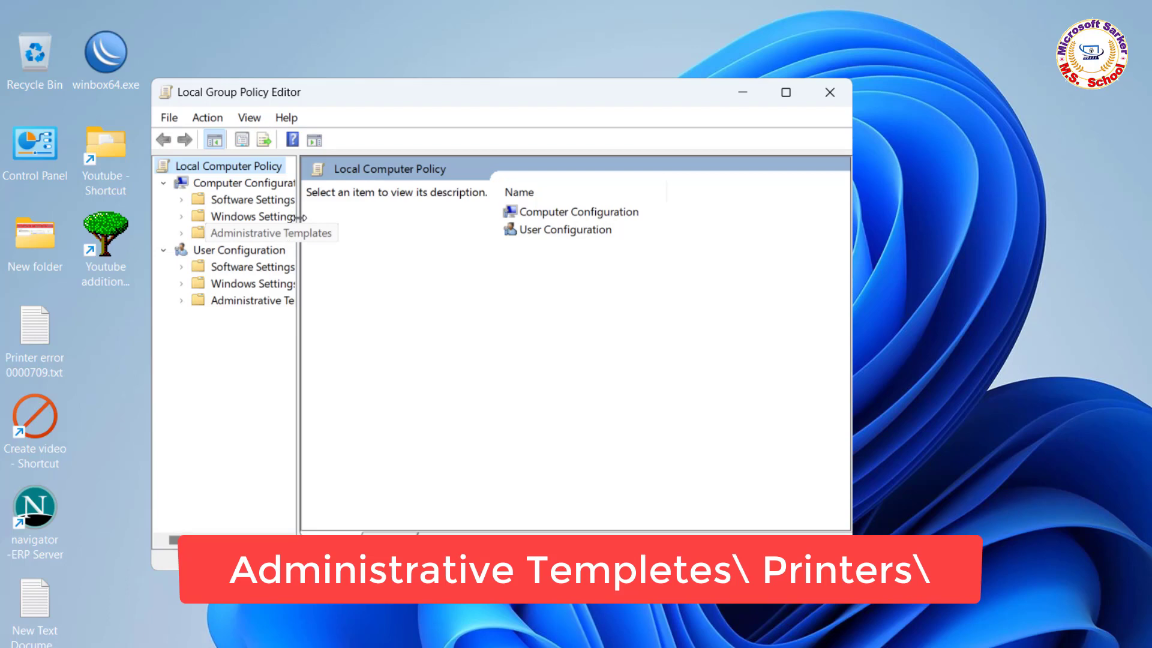
Step: Go to the Printers policies under Administrative Templates and bring up Configure RPC connection settings
{"action": "left_click_drag", "start_coordinate": [300, 217], "coordinate": [357, 218]}
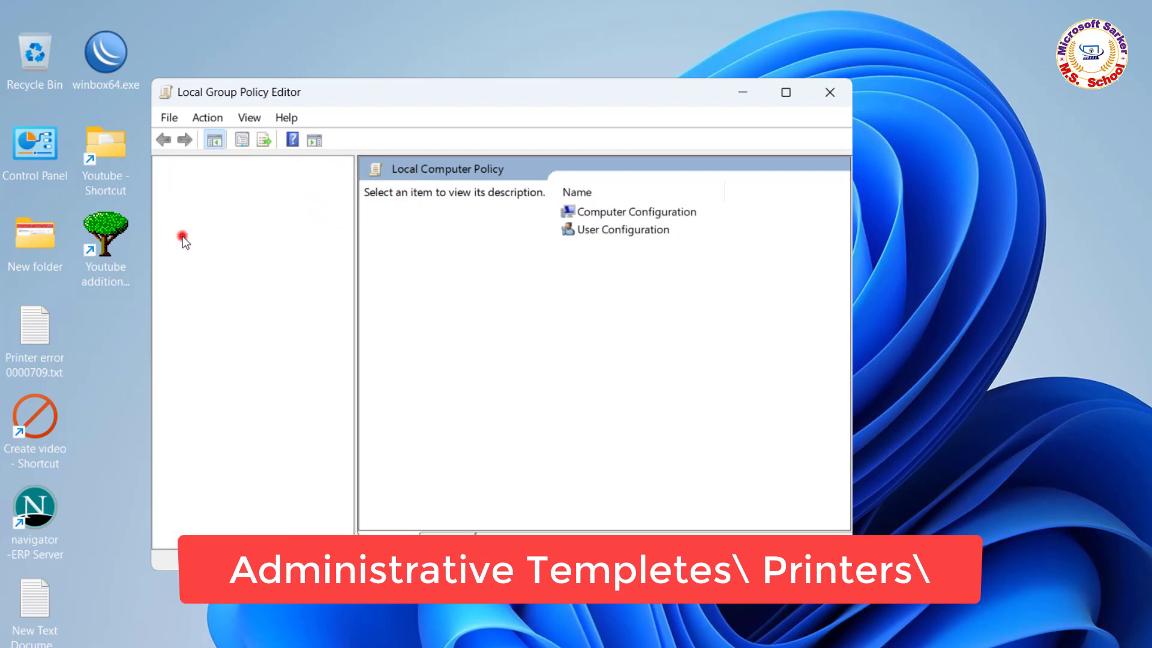
{"action": "left_click", "coordinate": [246, 299]}
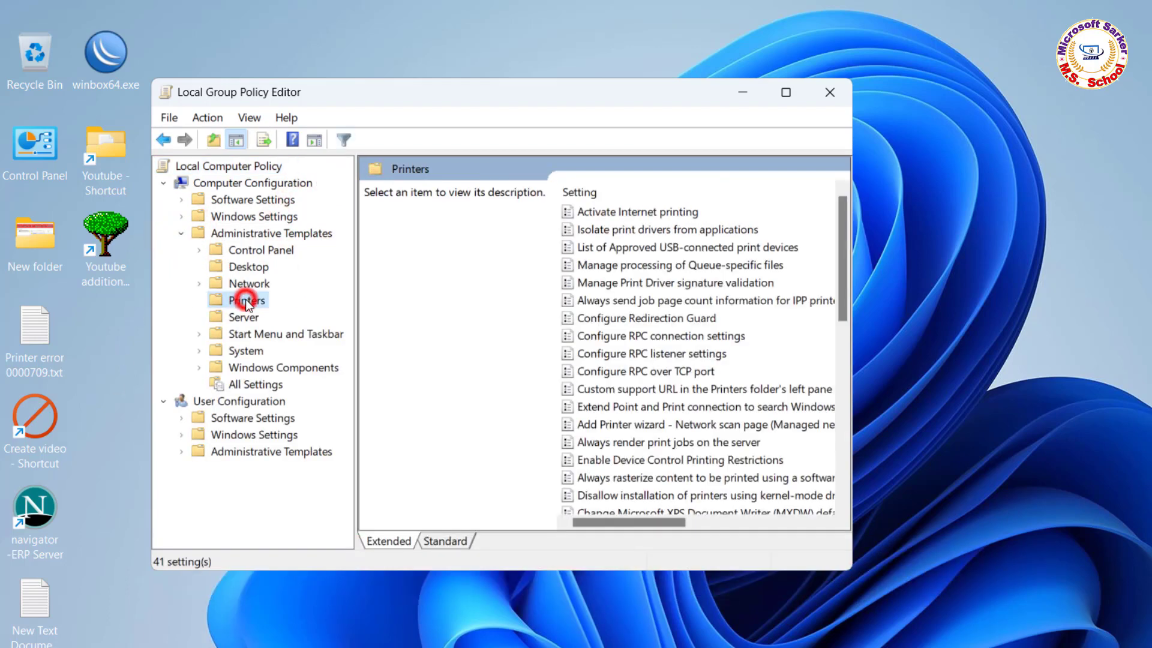
{"action": "left_click", "coordinate": [444, 541]}
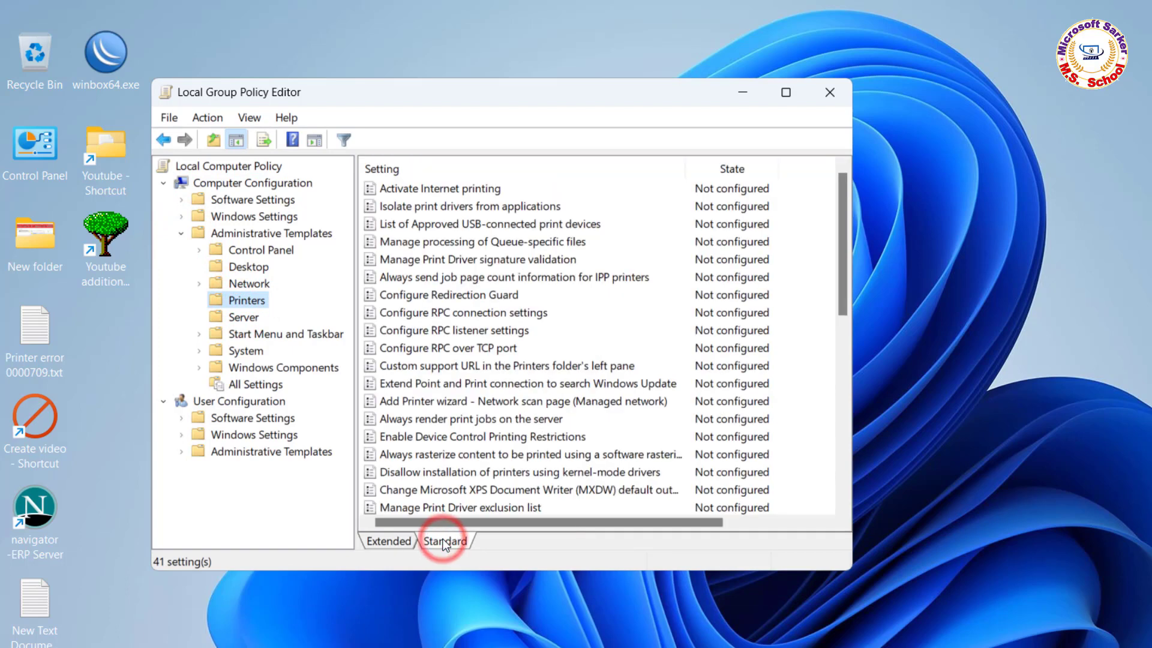
{"action": "left_click", "coordinate": [498, 317]}
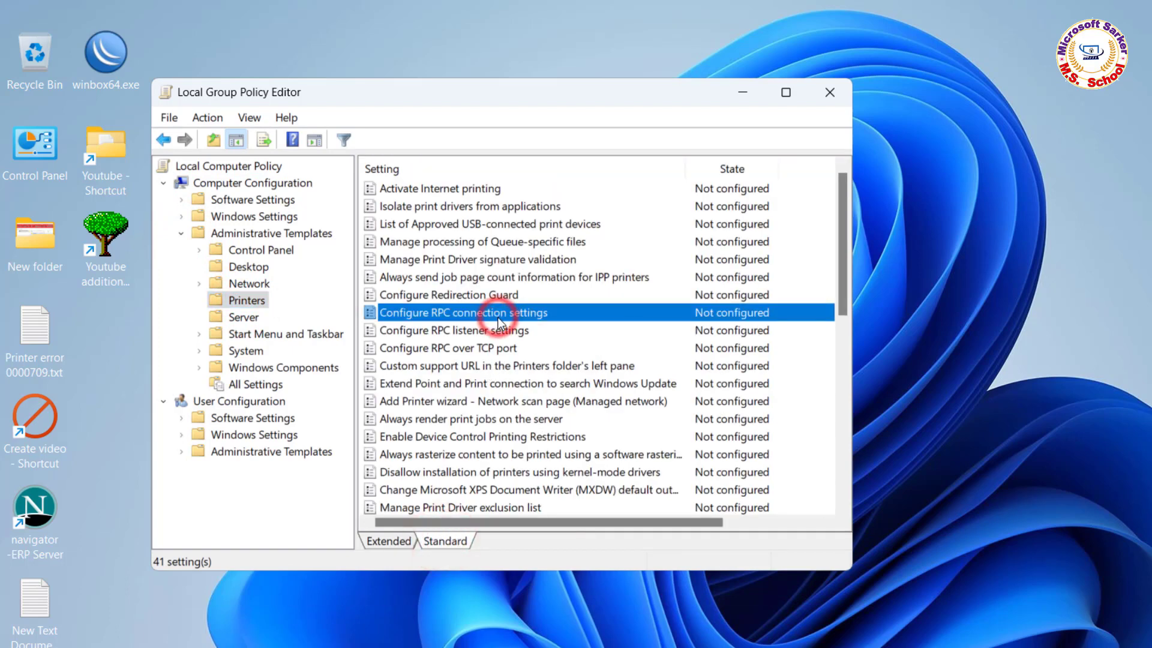
{"action": "double_click", "coordinate": [497, 318]}
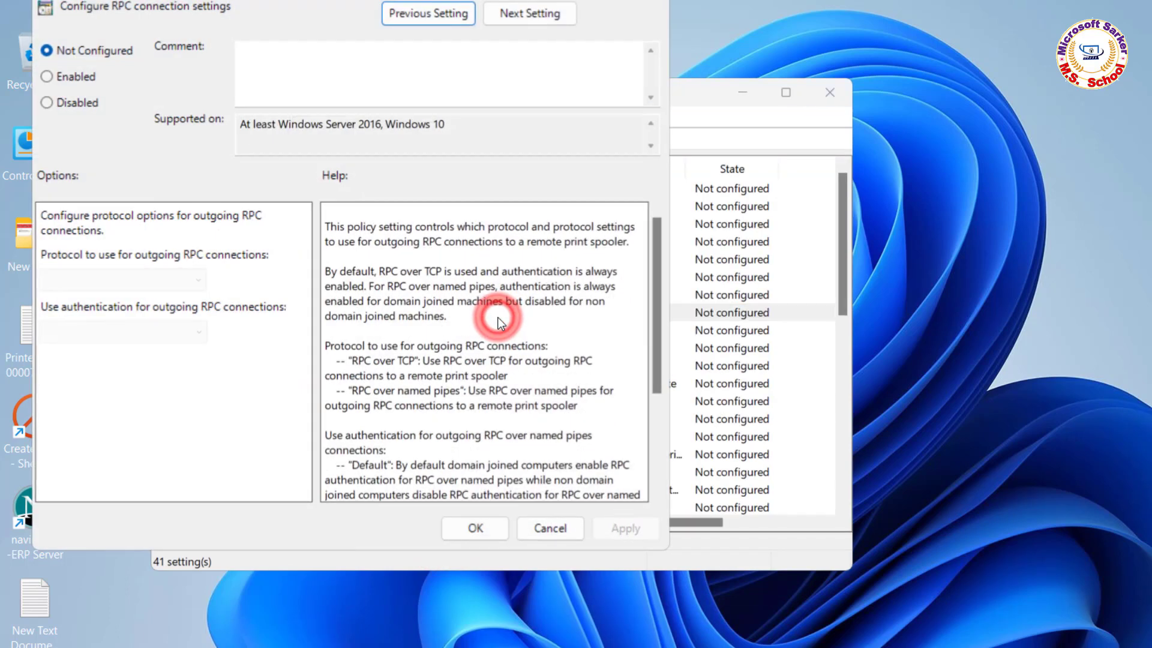
Step: Enable the RPC connection policy with outgoing connections over RPC named pipes and apply it
{"action": "left_click", "coordinate": [76, 72]}
{"action": "left_click", "coordinate": [170, 280]}
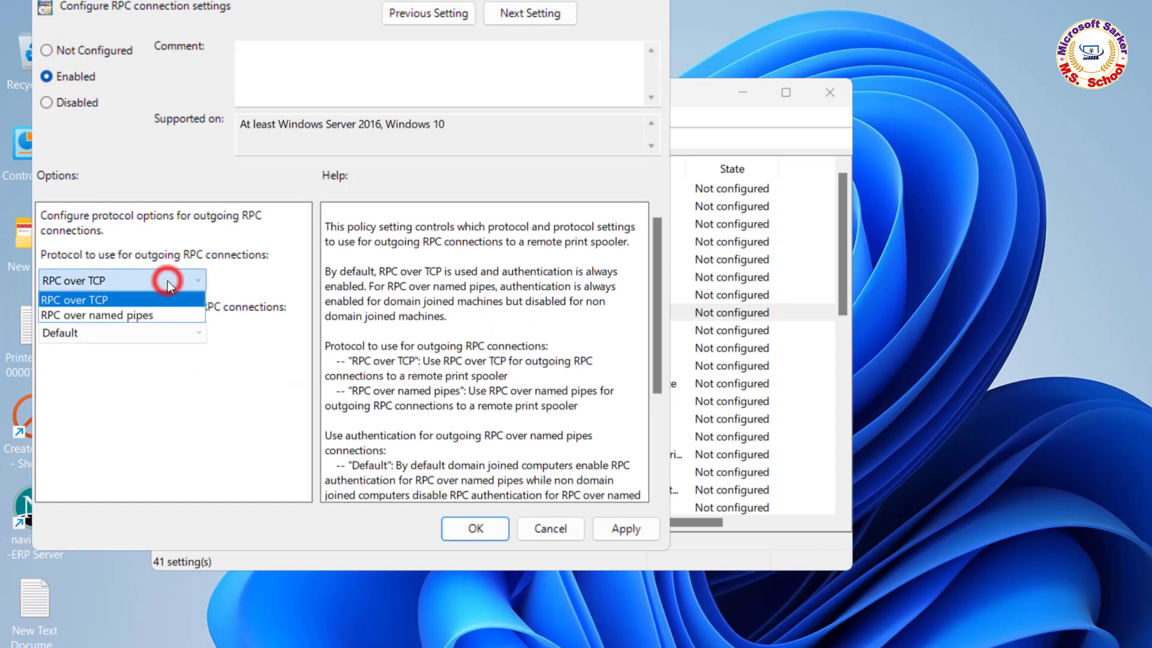
{"action": "left_click", "coordinate": [144, 317]}
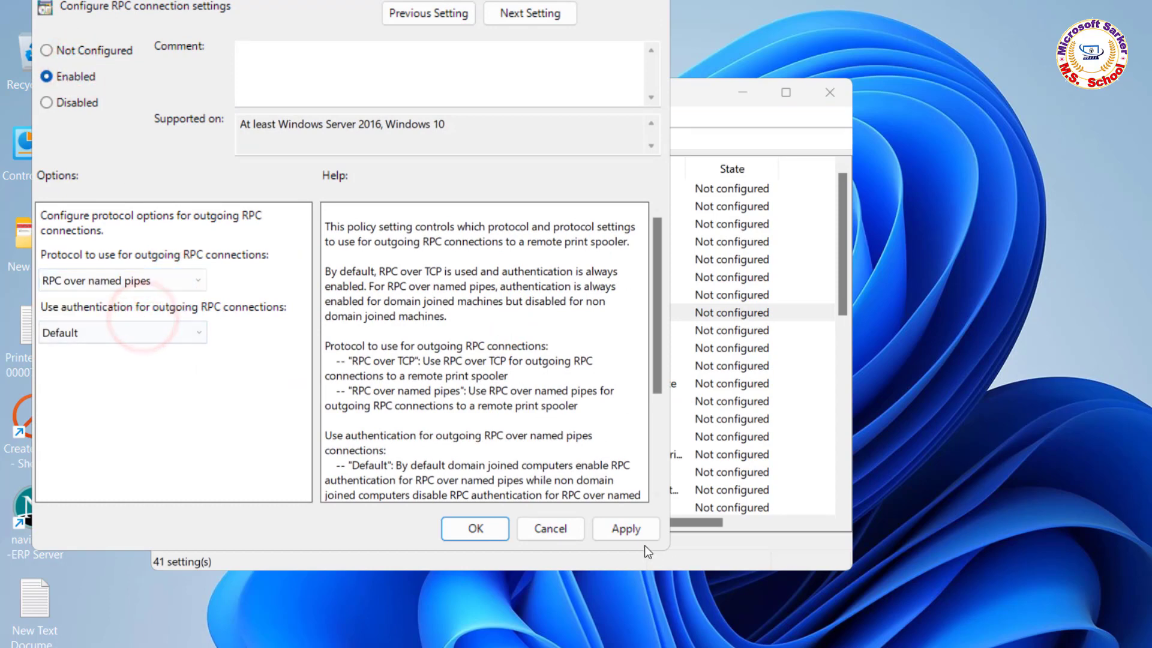
{"action": "left_click", "coordinate": [635, 531]}
Step: Enable Configure RPC listener settings allowing RPC over named pipes and TCP, and apply it
{"action": "left_click", "coordinate": [477, 532]}
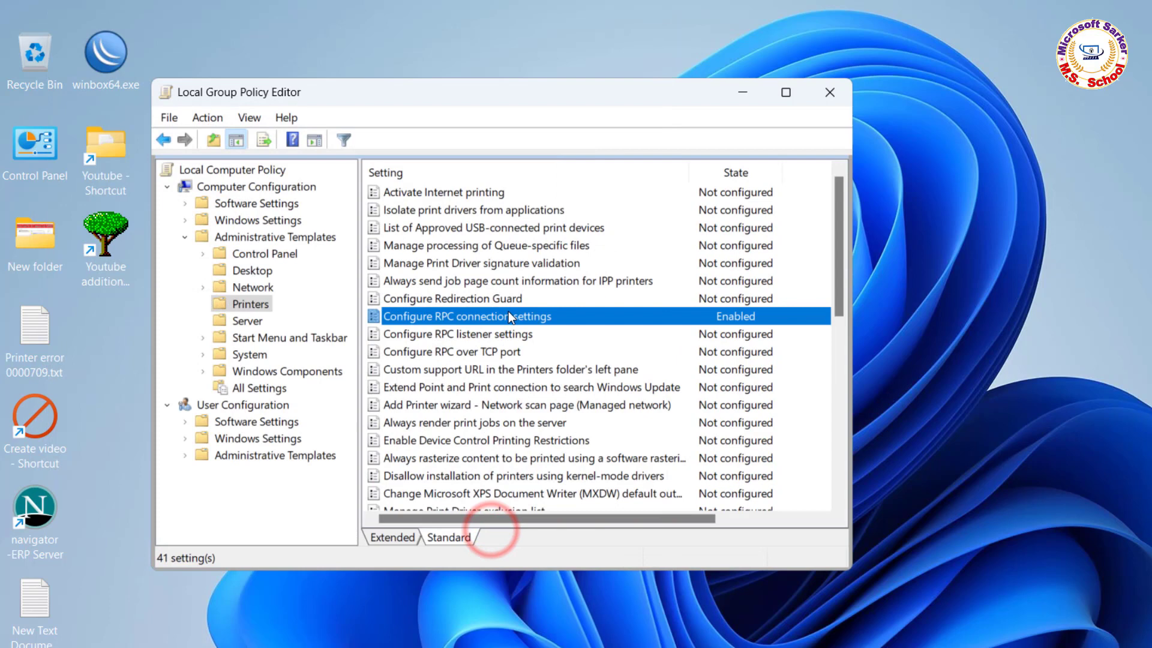
{"action": "double_click", "coordinate": [476, 336]}
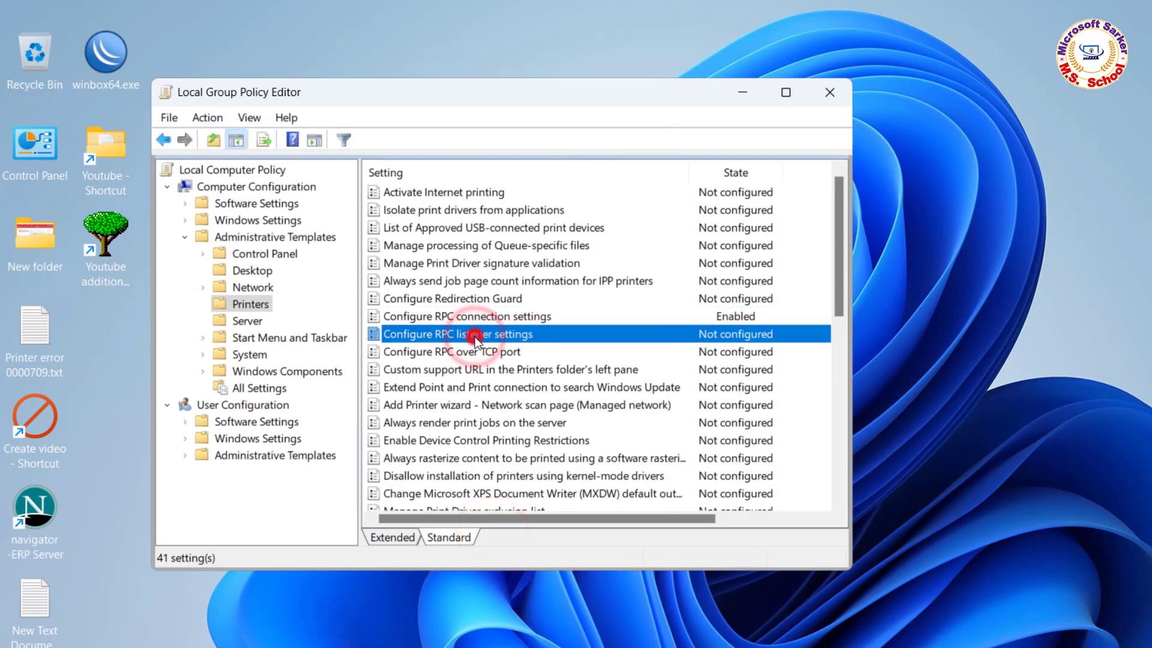
{"action": "left_click", "coordinate": [73, 100]}
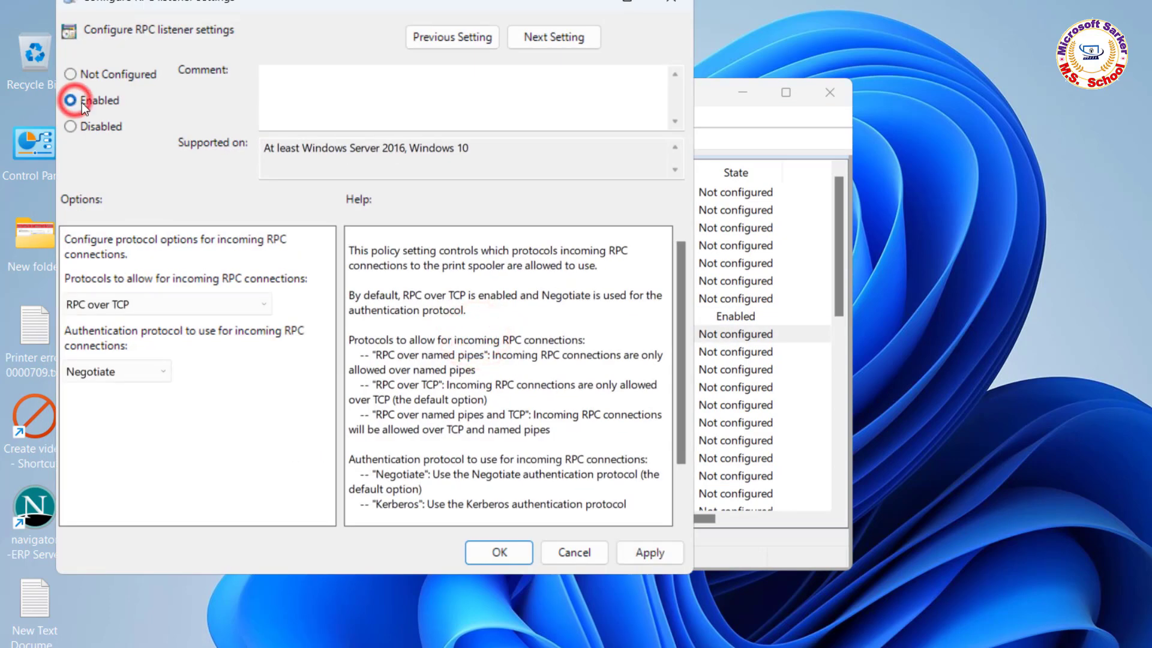
{"action": "left_click", "coordinate": [177, 307]}
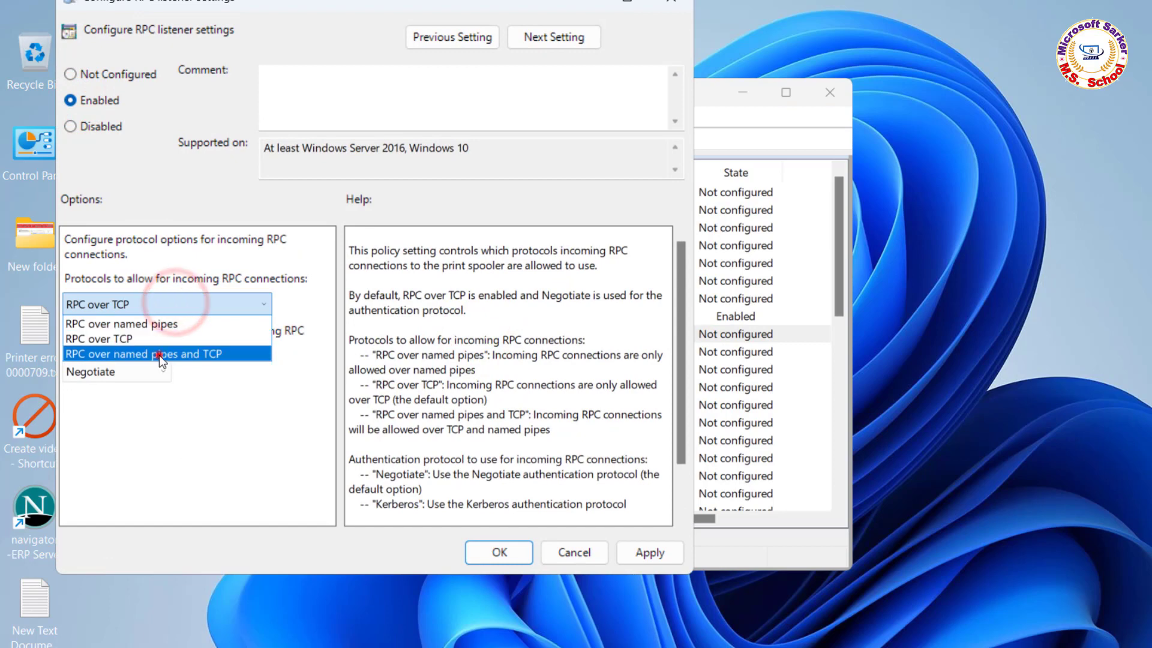
{"action": "left_click", "coordinate": [159, 353]}
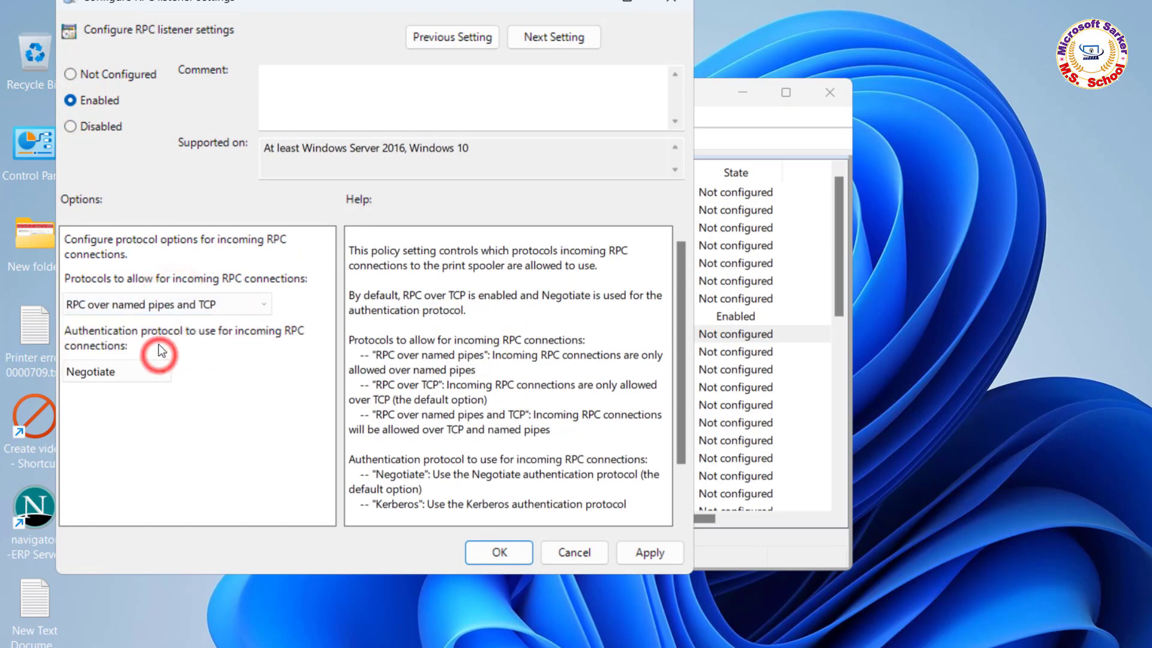
{"action": "left_click", "coordinate": [660, 564]}
Step: Enable Configure RPC over TCP port with port 0, apply it, and close the Group Policy Editor
{"action": "left_click", "coordinate": [510, 559]}
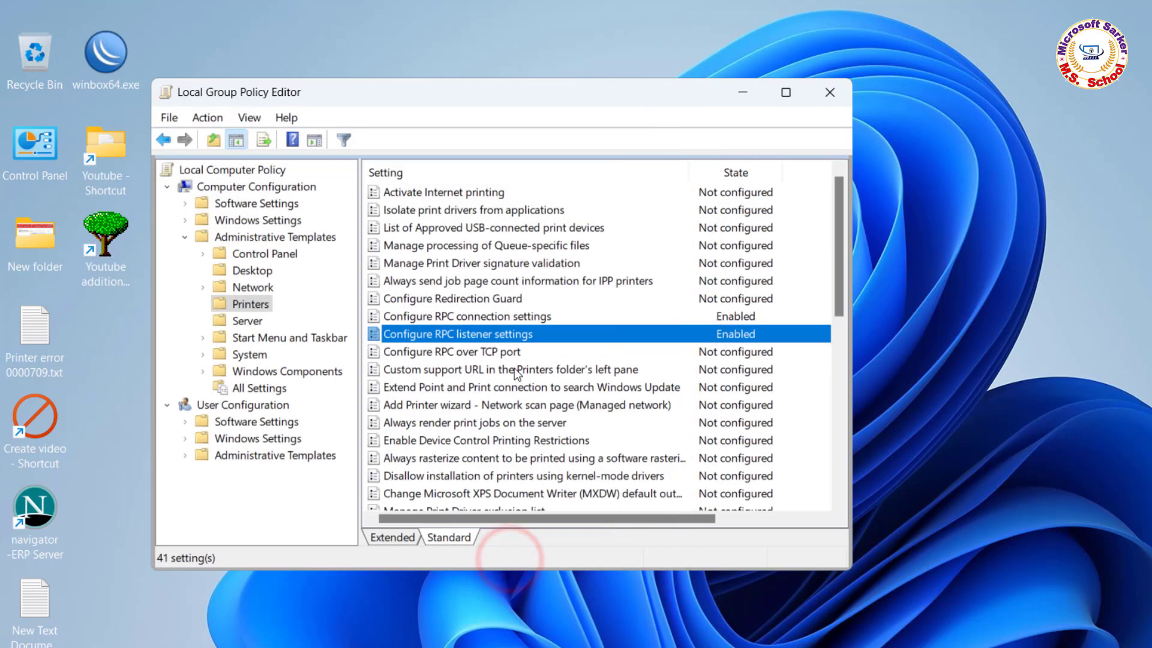
{"action": "double_click", "coordinate": [502, 354]}
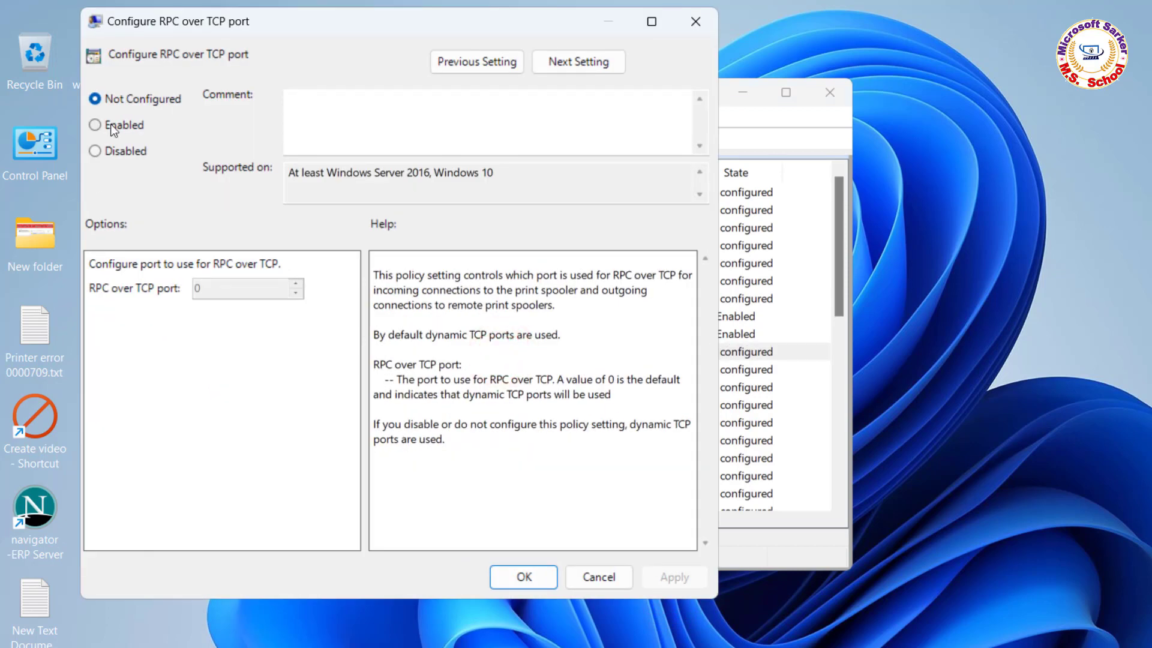
{"action": "left_click", "coordinate": [107, 128]}
{"action": "left_click", "coordinate": [237, 284]}
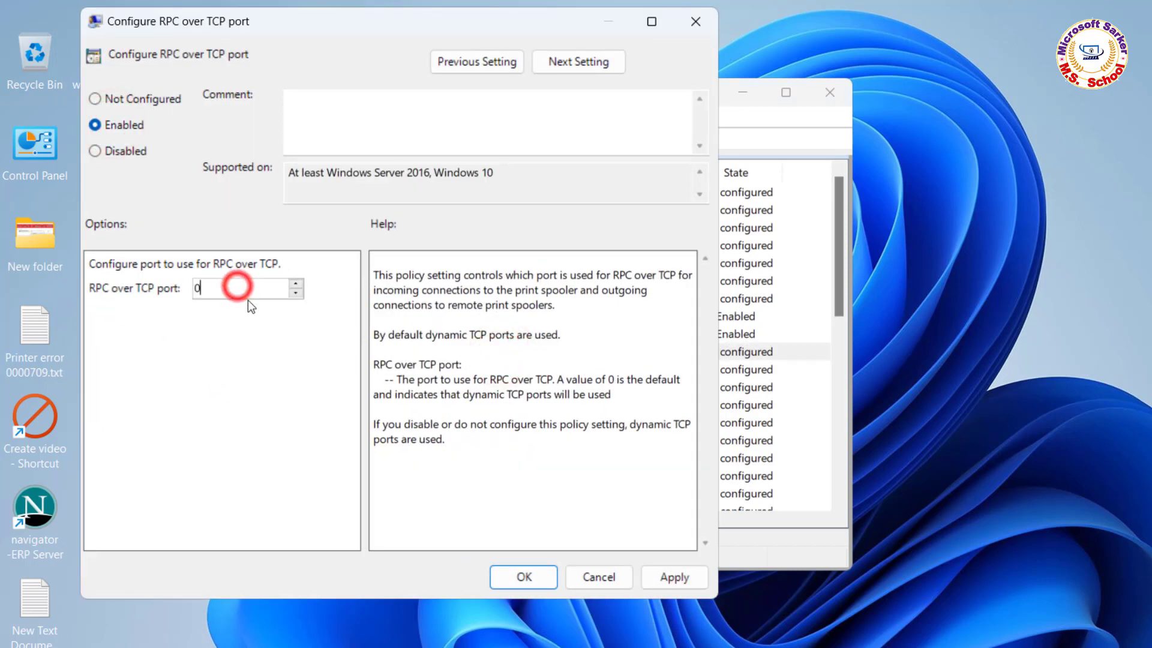
{"action": "left_click", "coordinate": [692, 580]}
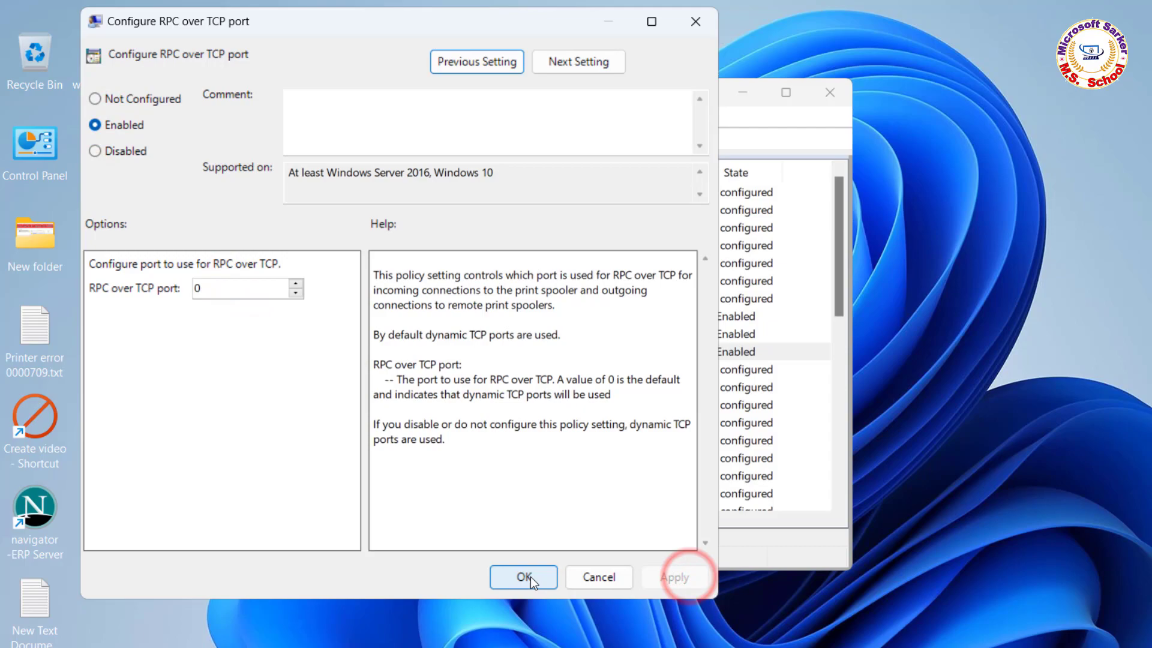
{"action": "left_click", "coordinate": [526, 577]}
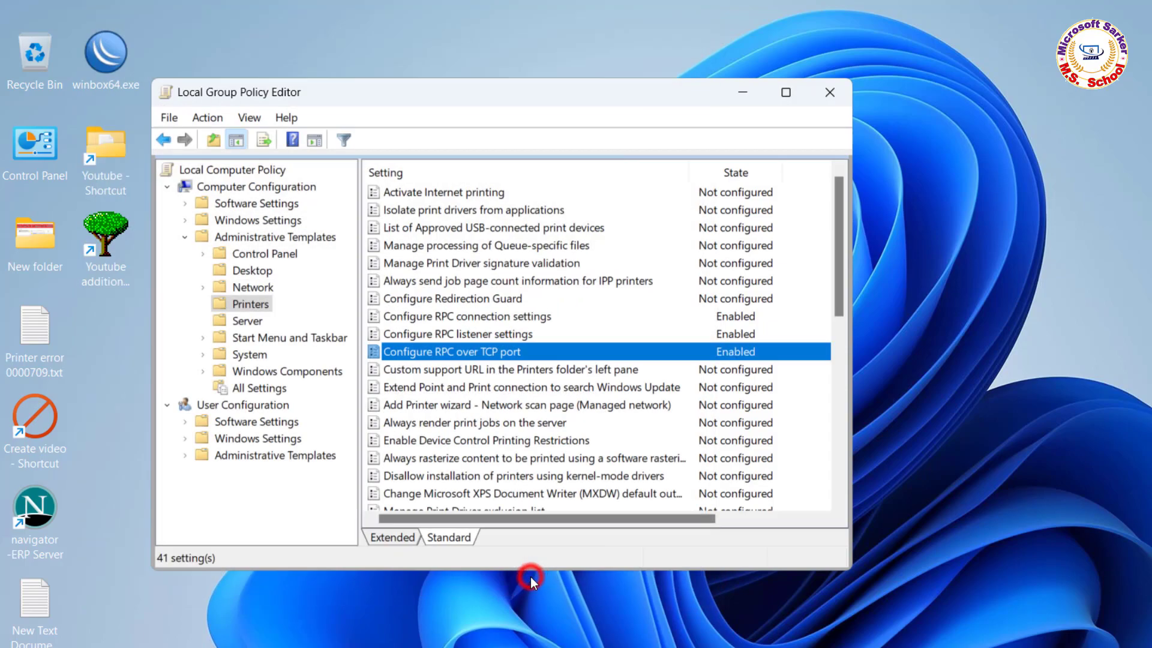
{"action": "left_click", "coordinate": [829, 93]}
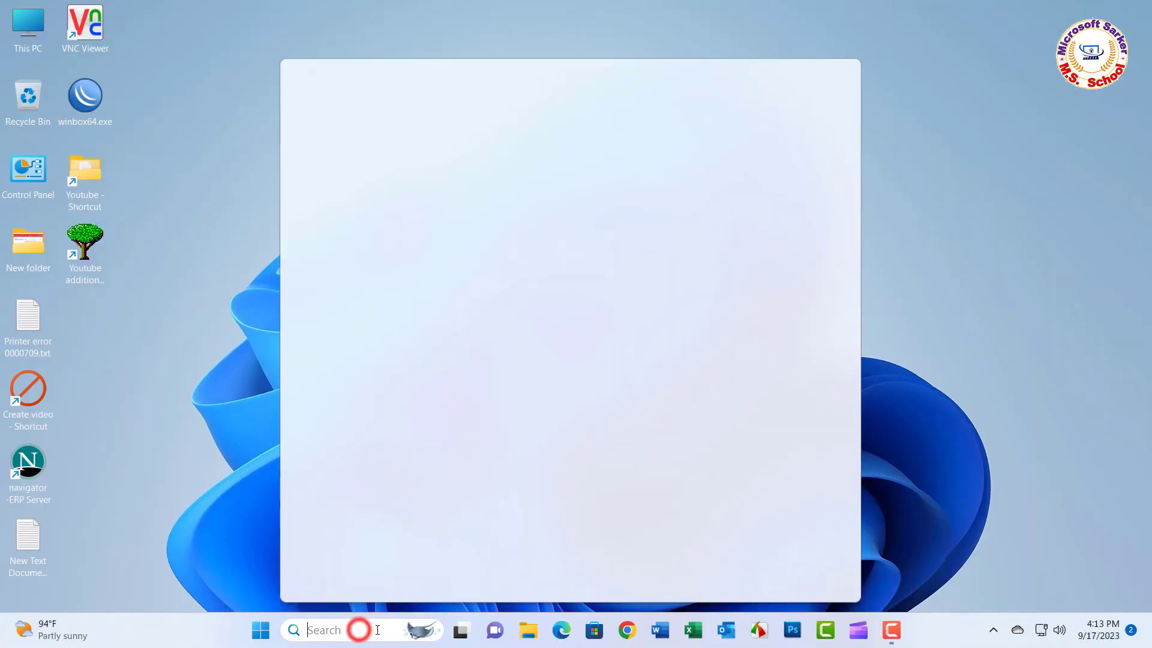
{"action": "type", "text": "t"}
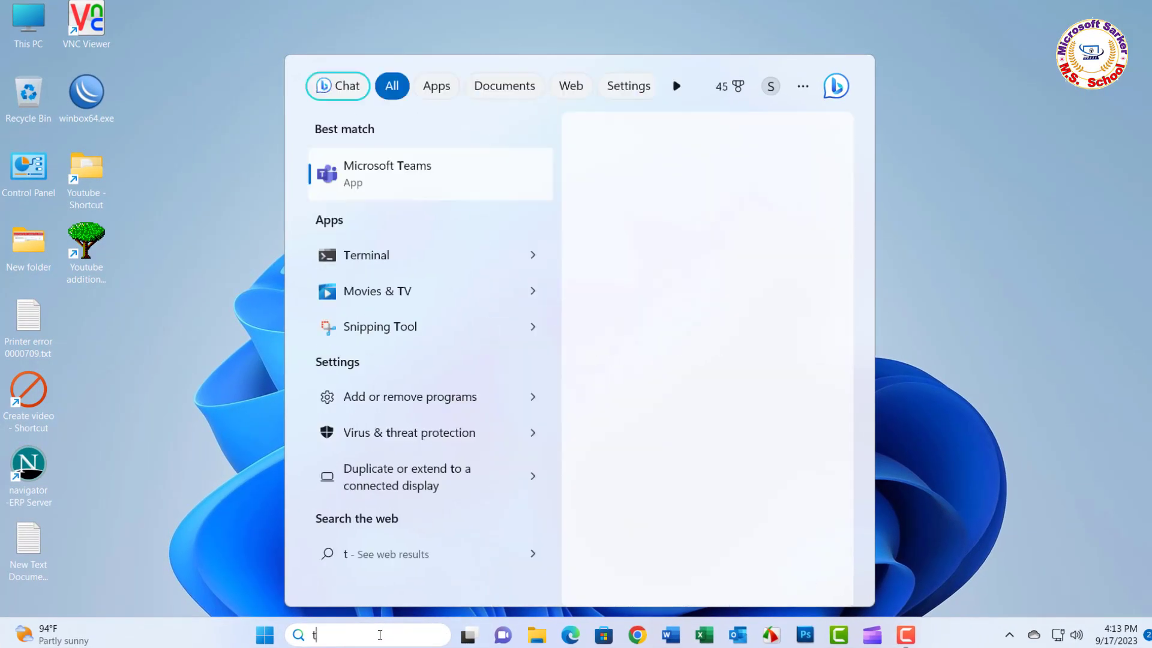
{"action": "type", "text": "u"}
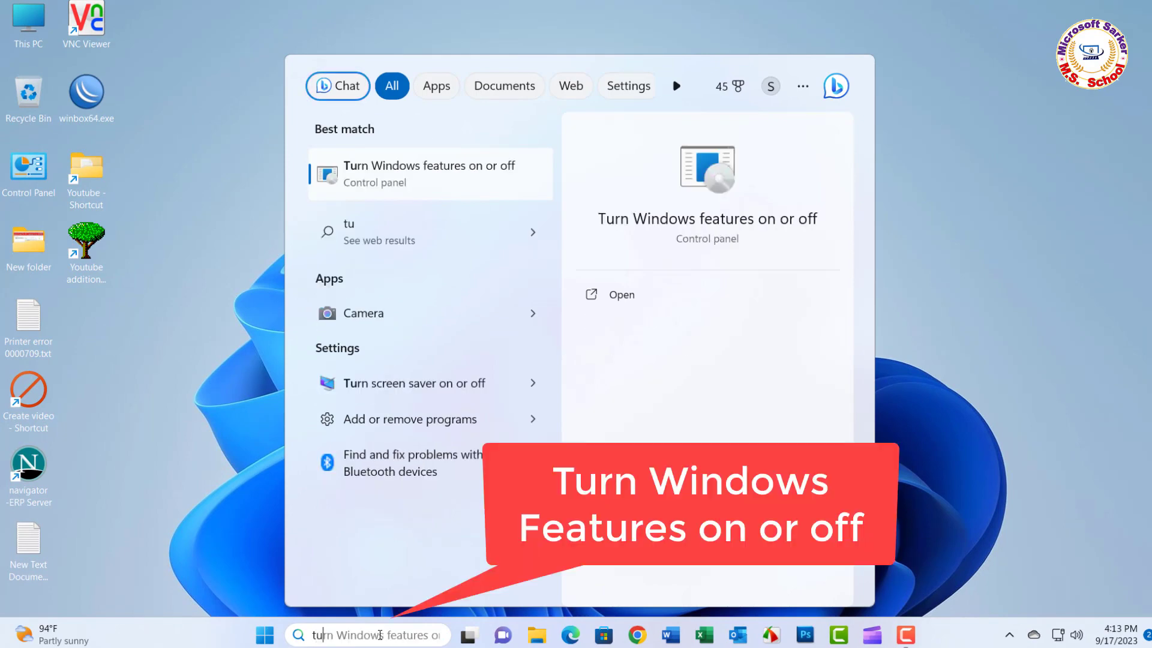
{"action": "type", "text": "rn"}
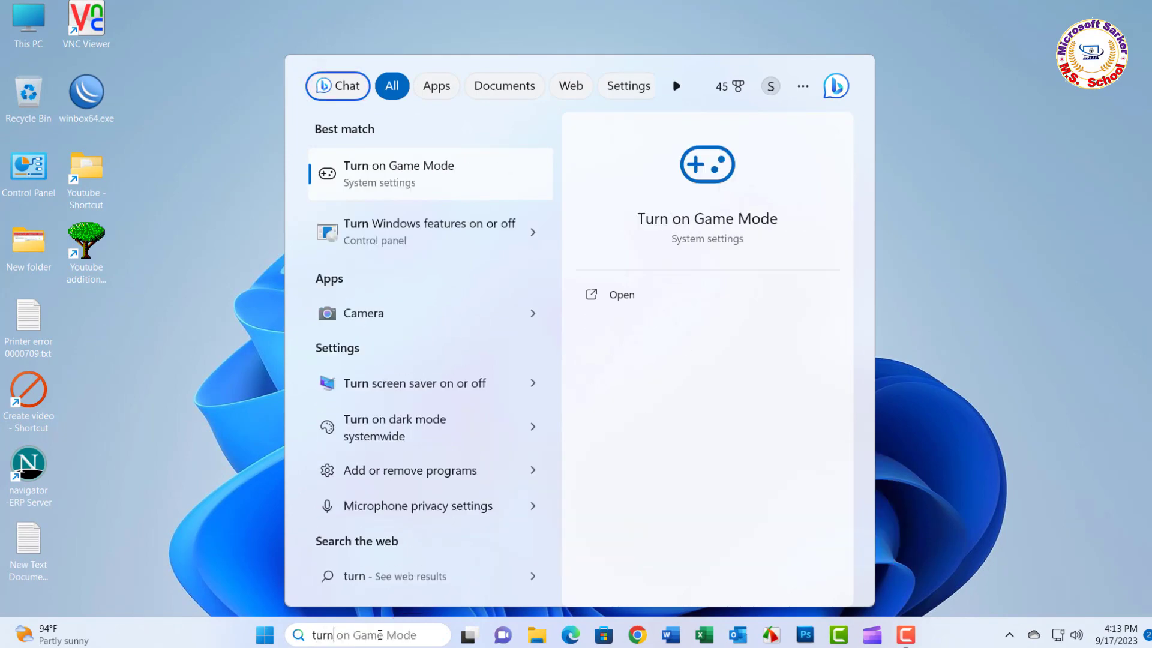
{"action": "type", "text": " wi"}
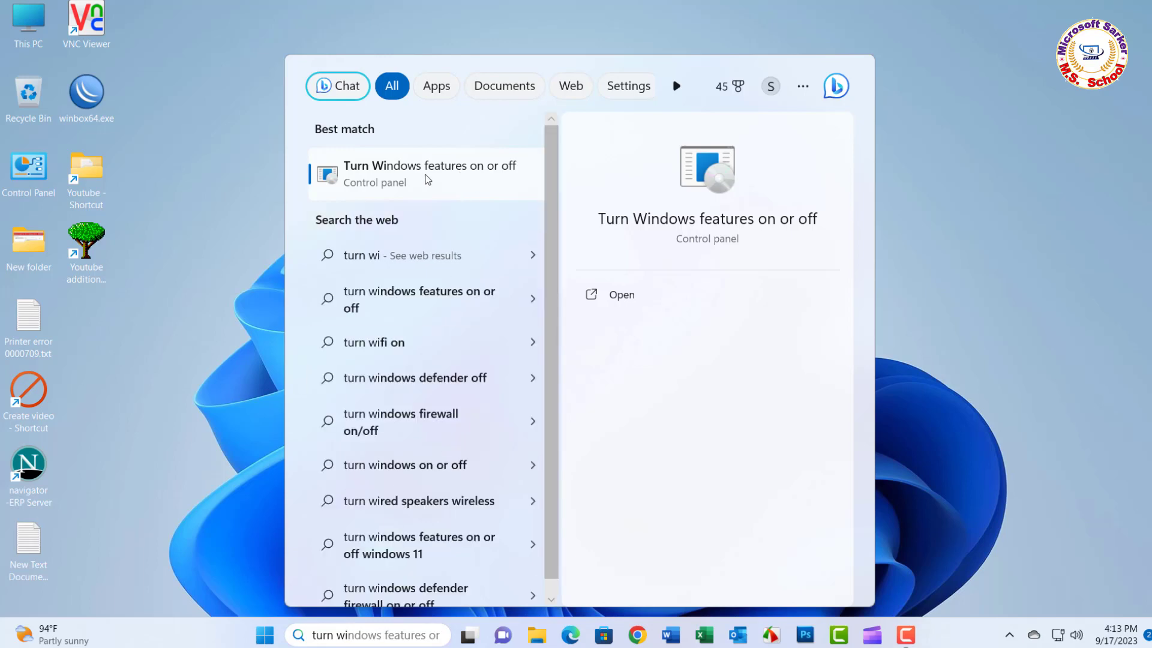
Step: Bring up the Turn Windows features on or off dialog from the search results
{"action": "left_click", "coordinate": [427, 180]}
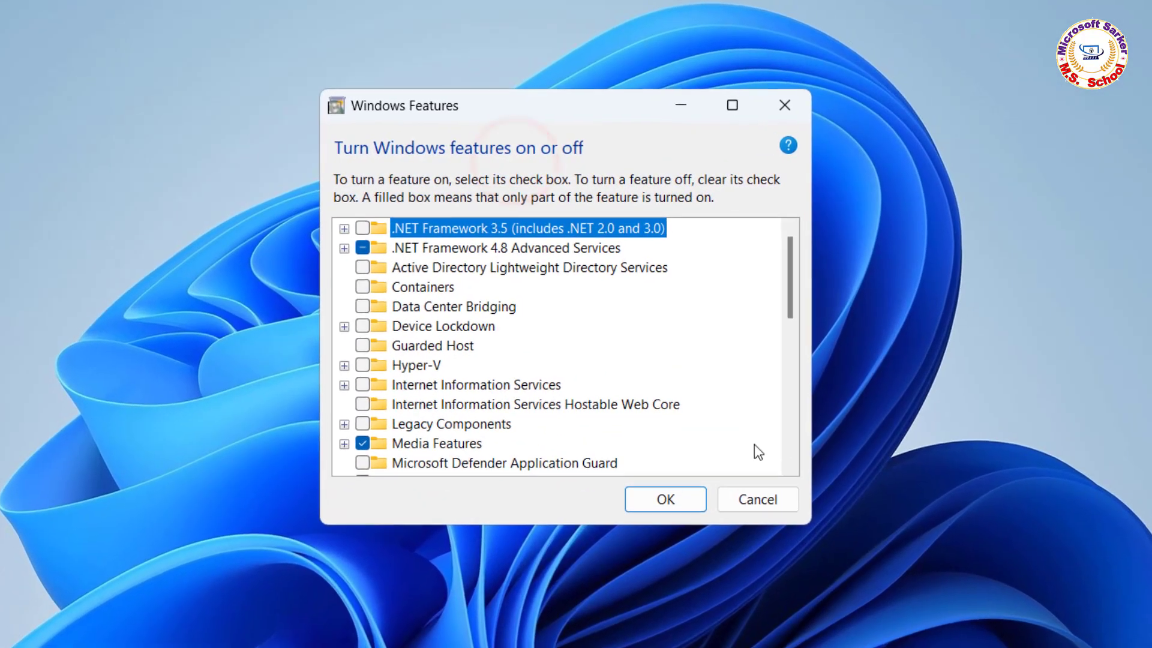
{"action": "left_click_drag", "start_coordinate": [793, 283], "coordinate": [791, 325]}
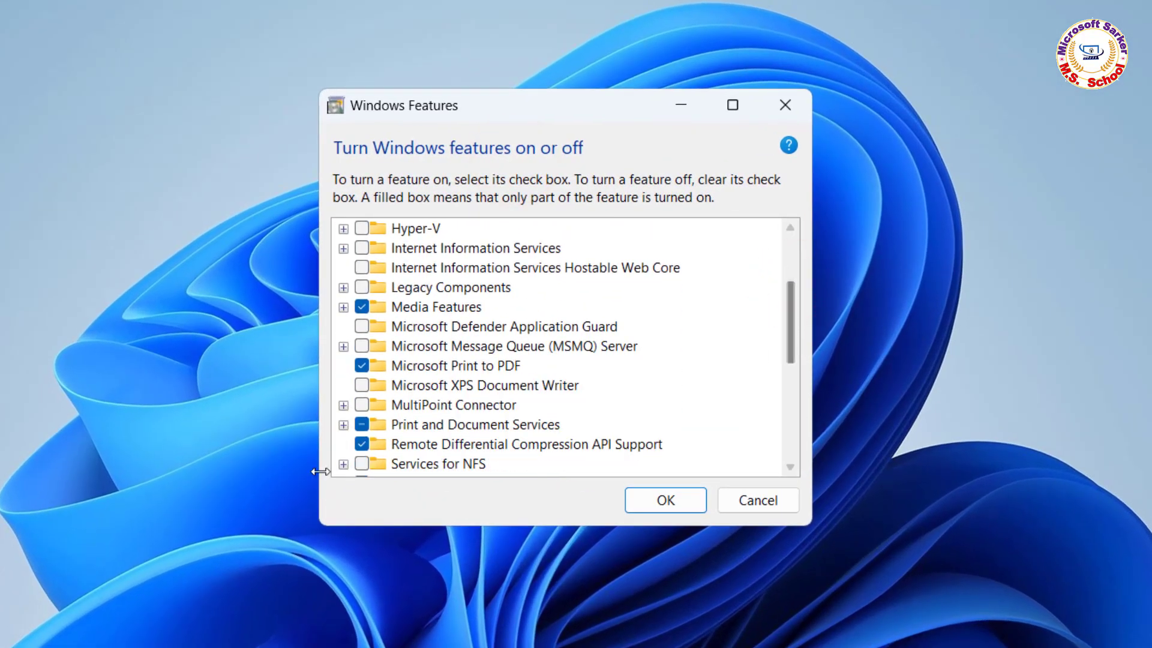
Step: Turn on LPD Print Service and LPR Port Monitor under Print and Document Services and apply the changes
{"action": "left_click", "coordinate": [344, 425]}
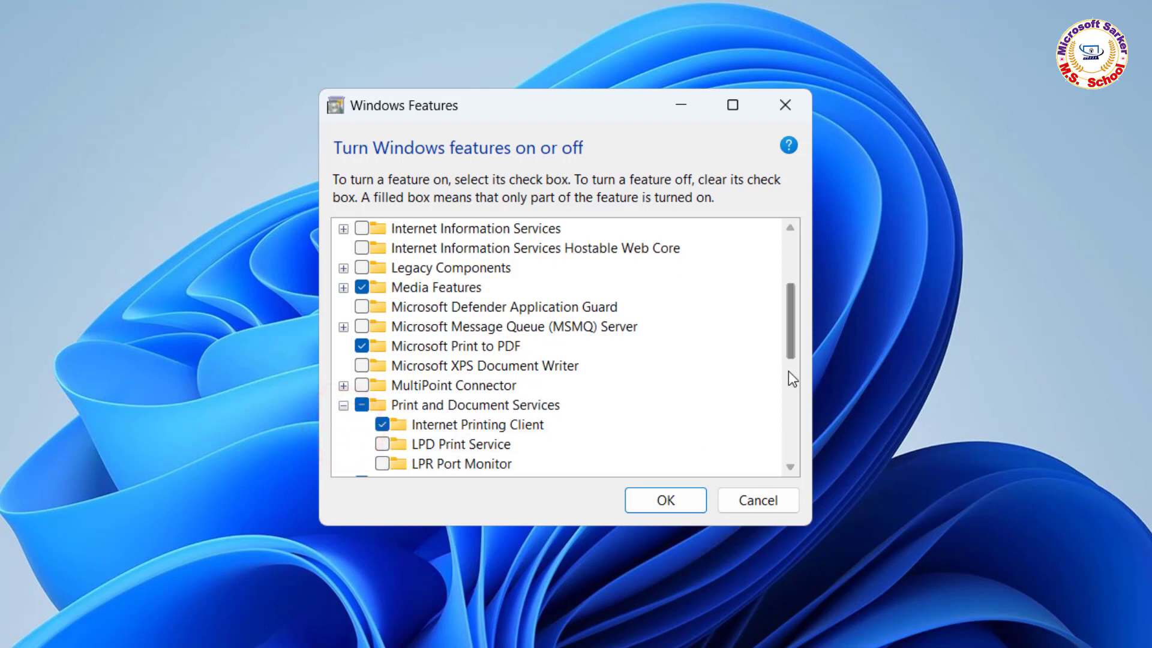
{"action": "left_click_drag", "start_coordinate": [789, 341], "coordinate": [791, 357]}
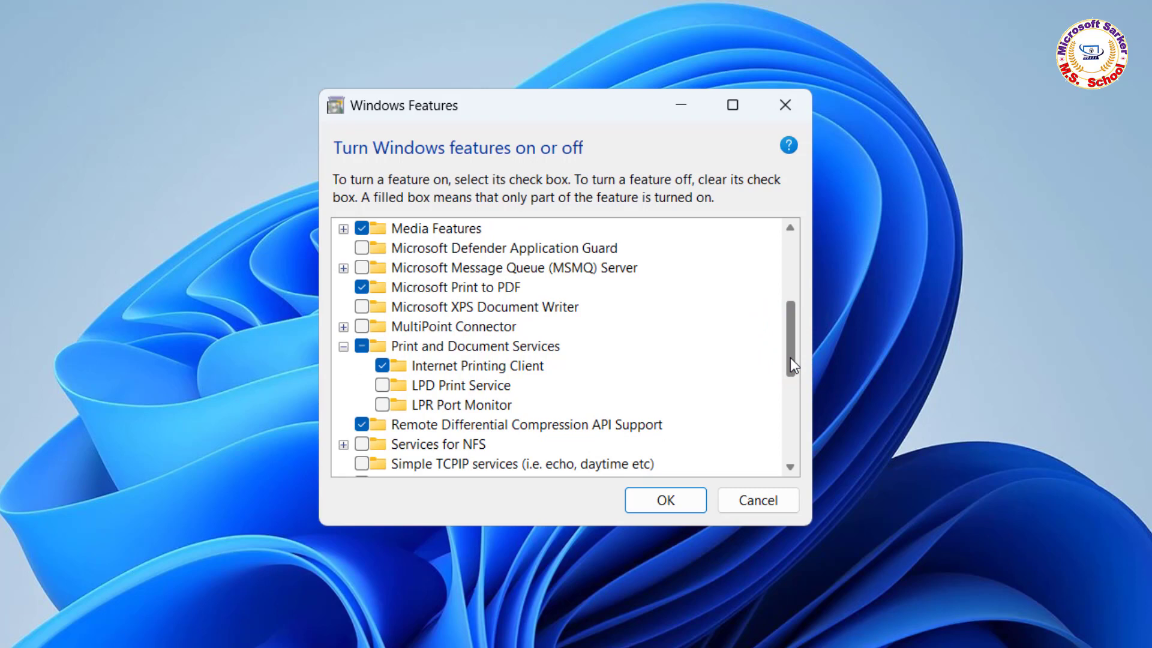
{"action": "left_click", "coordinate": [383, 386]}
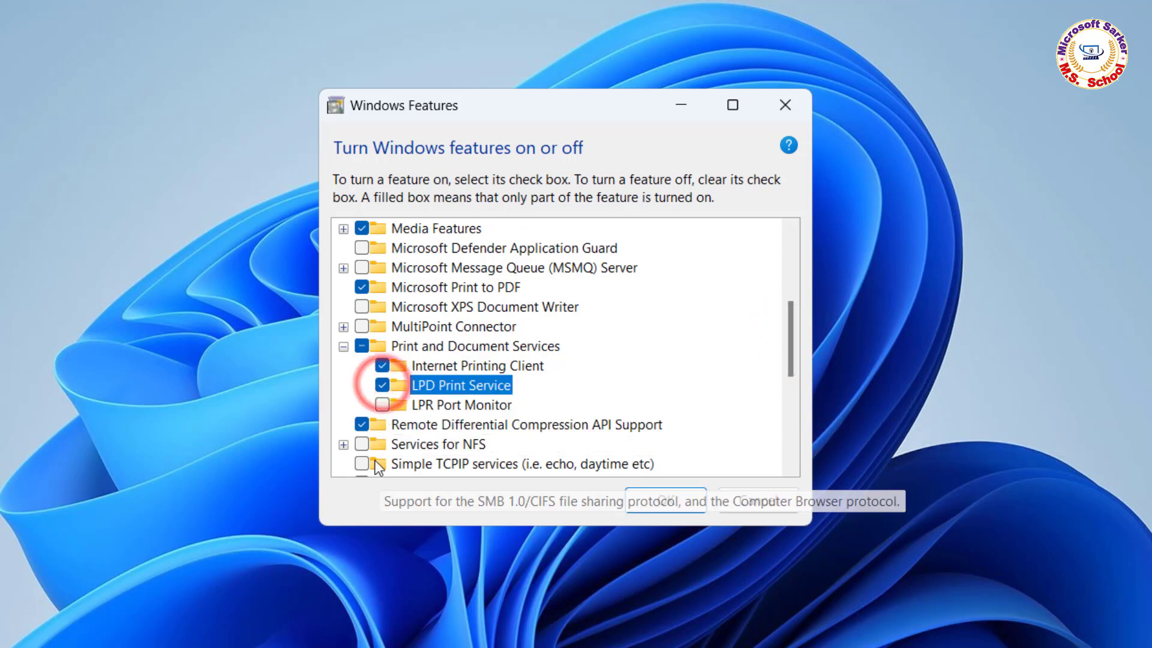
{"action": "left_click", "coordinate": [381, 407]}
{"action": "left_click", "coordinate": [382, 405]}
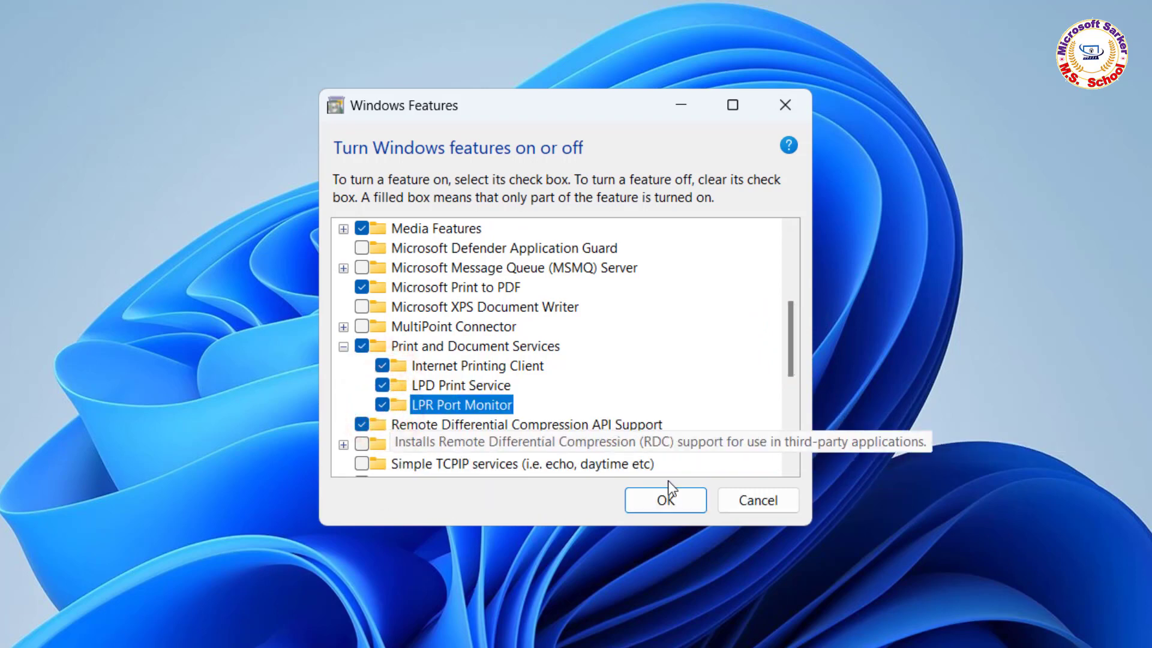
{"action": "left_click", "coordinate": [666, 501]}
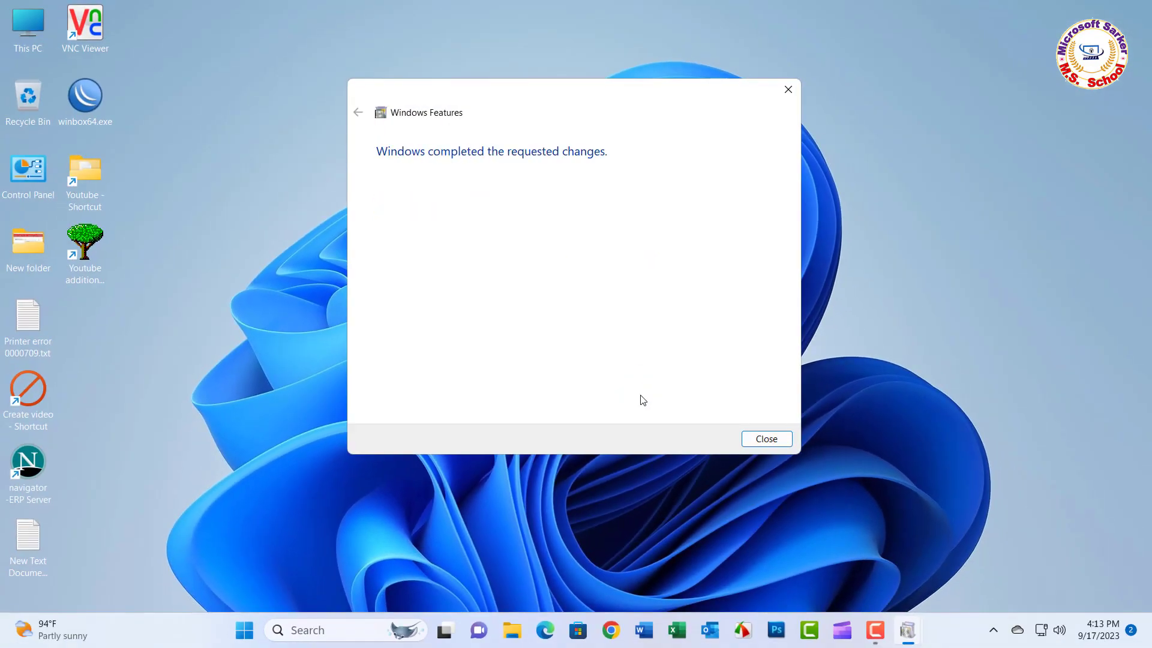
{"action": "left_click", "coordinate": [767, 439]}
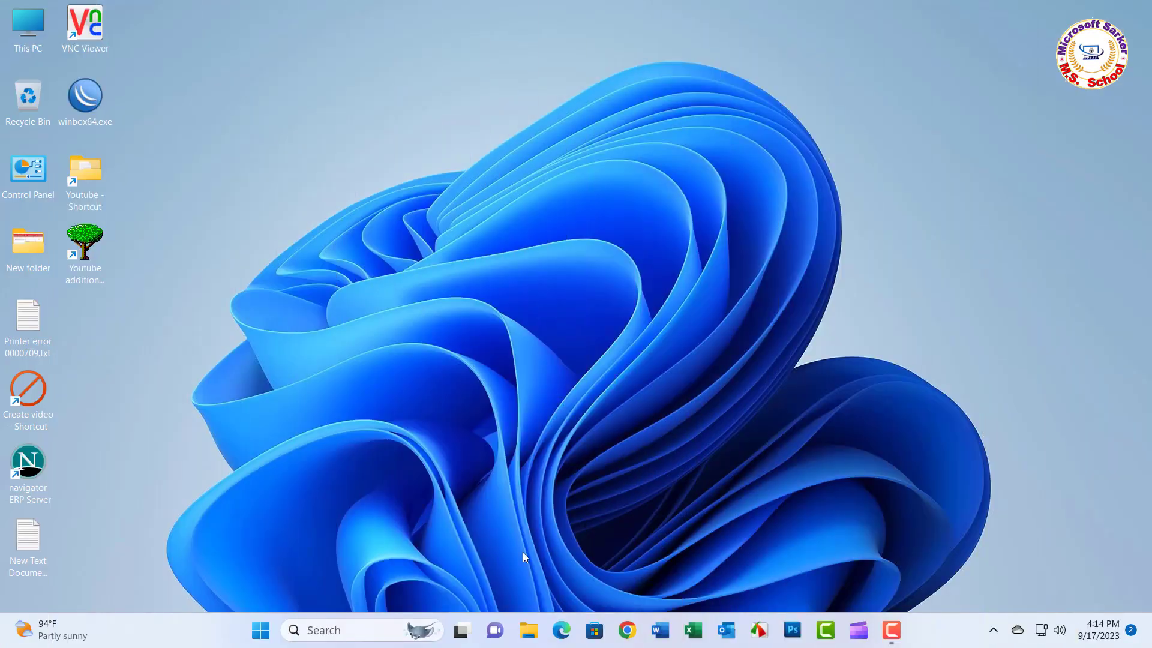
Step: Start a Windows search to launch Registry Editor
{"action": "left_click", "coordinate": [387, 619]}
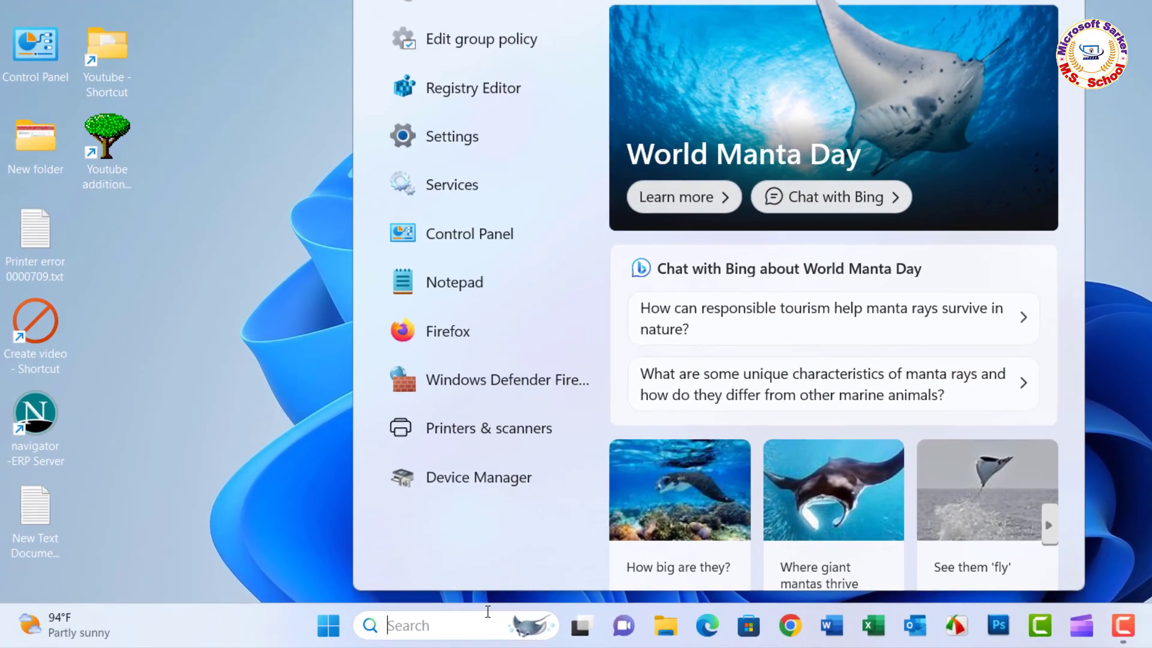
{"action": "type", "text": "r"}
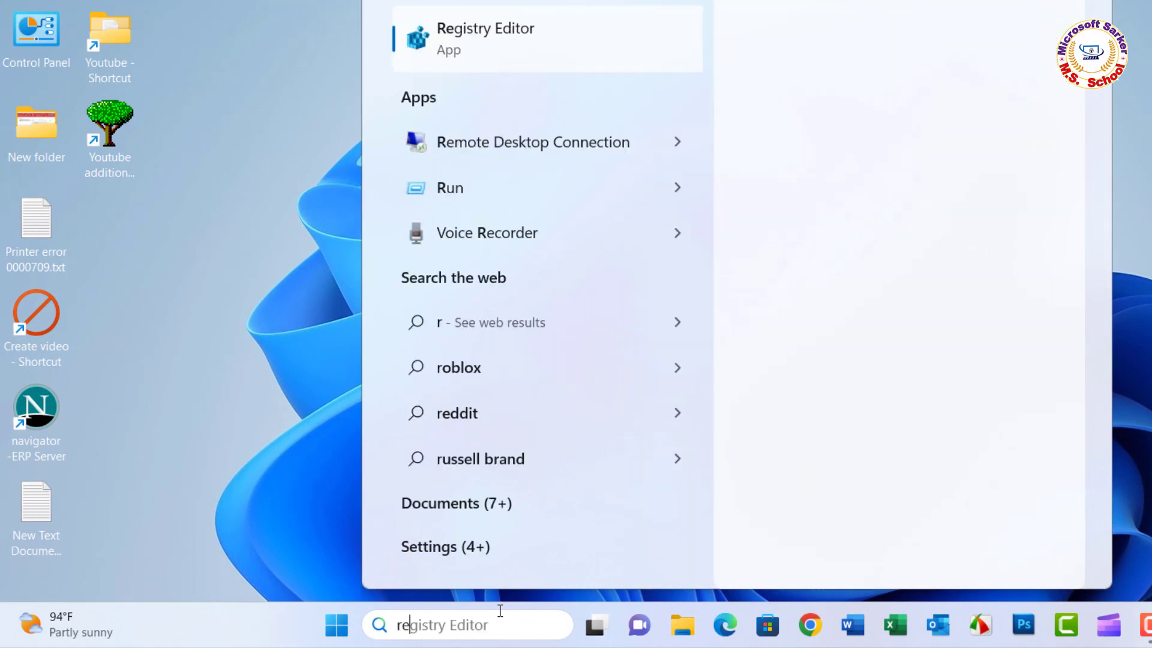
{"action": "type", "text": "e"}
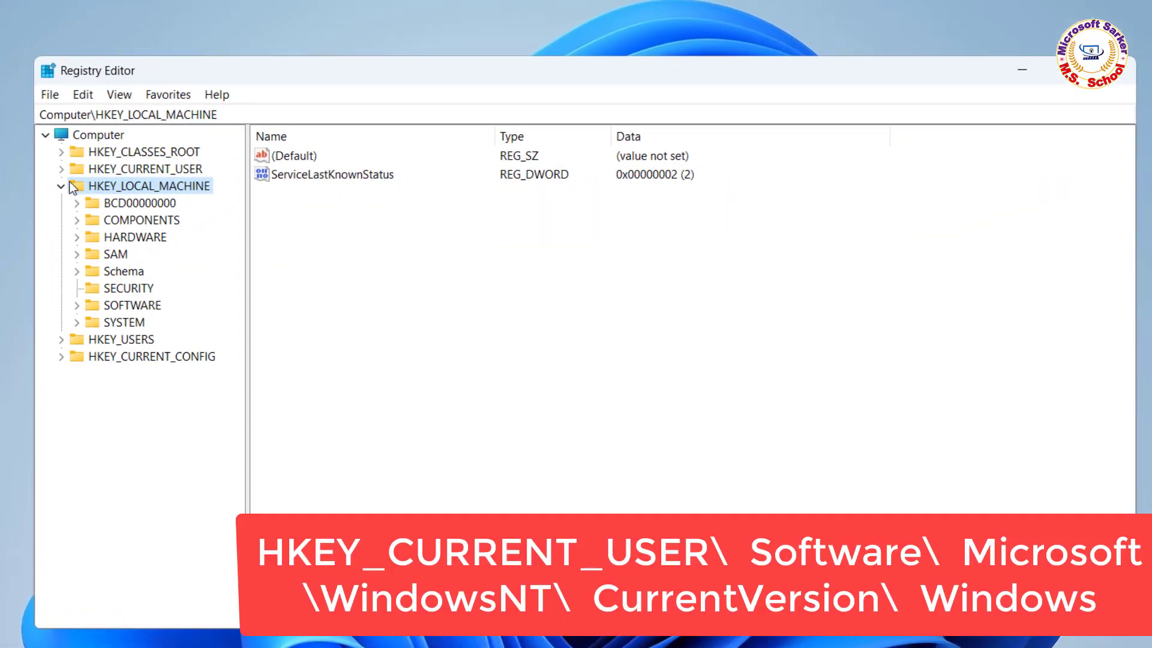
Step: Collapse HKEY_LOCAL_MACHINE and expand HKEY_CURRENT_USER down to its Software key
{"action": "left_click", "coordinate": [60, 186]}
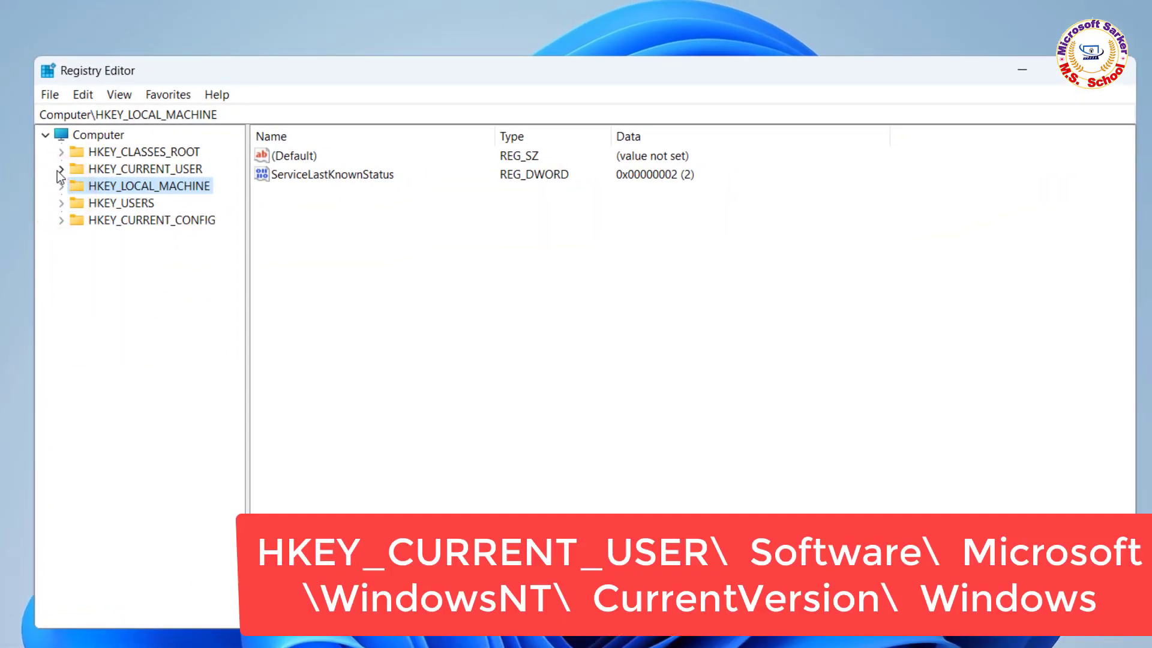
{"action": "left_click", "coordinate": [90, 170]}
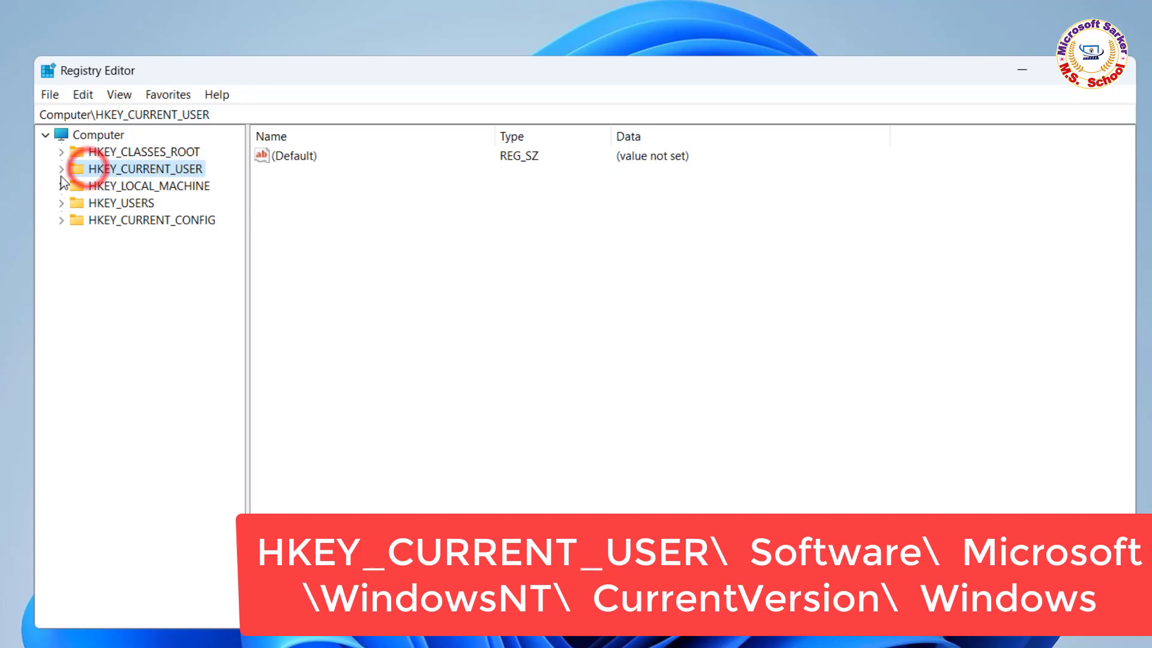
{"action": "left_click", "coordinate": [60, 170]}
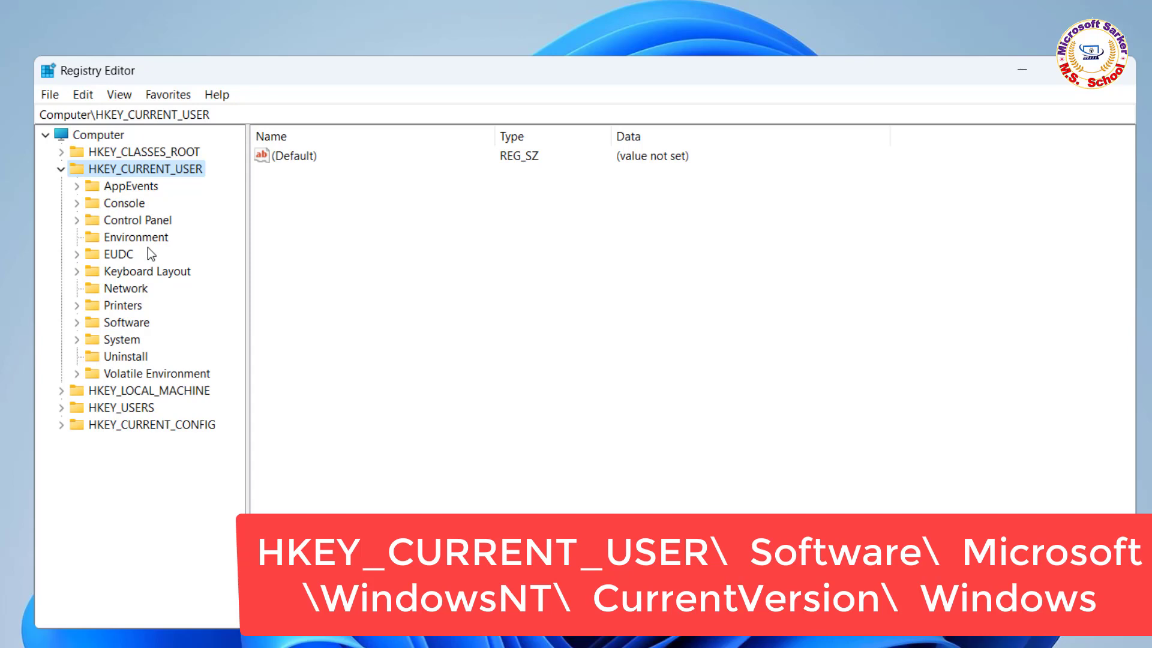
{"action": "left_click", "coordinate": [78, 322]}
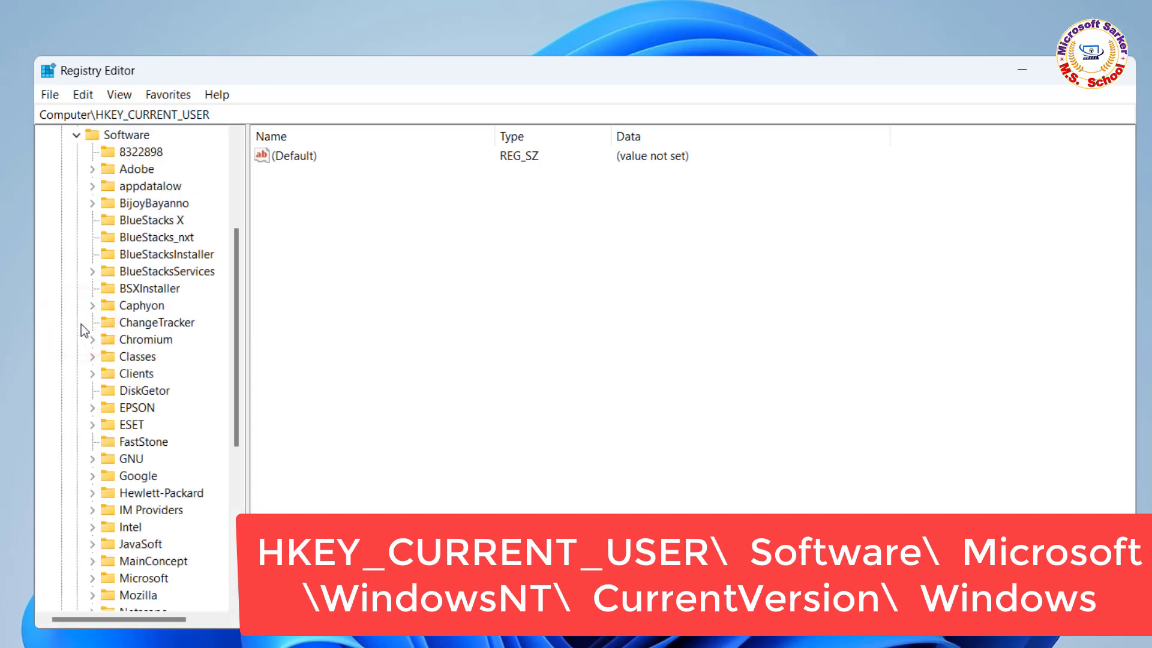
{"action": "left_click", "coordinate": [237, 335]}
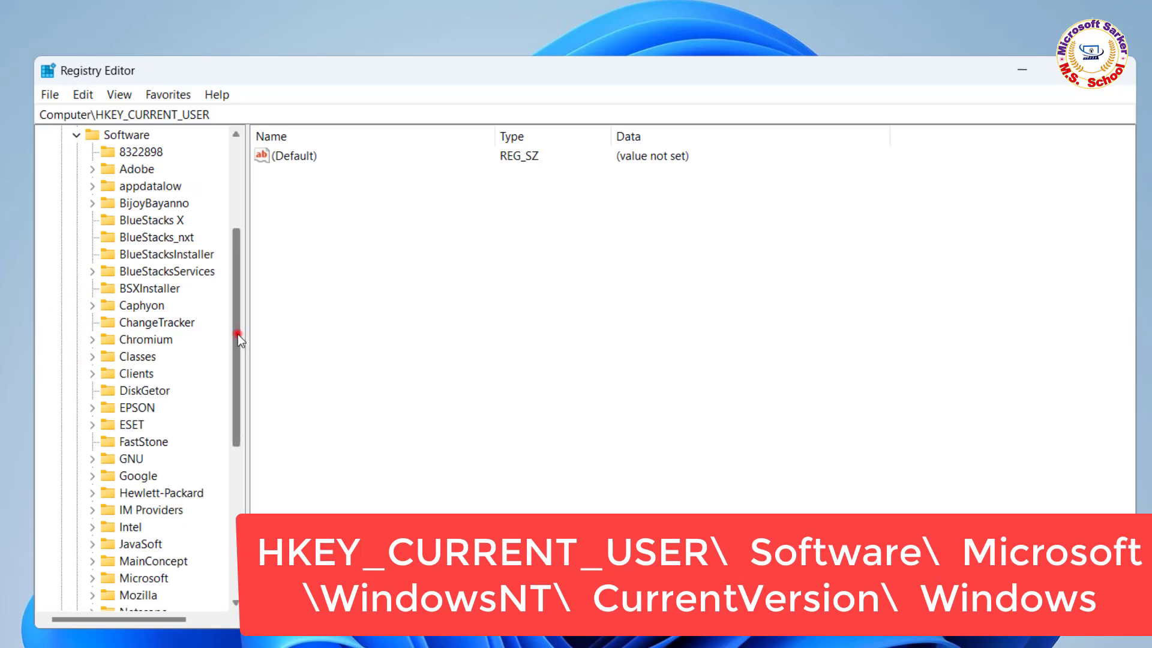
{"action": "left_click_drag", "start_coordinate": [237, 334], "coordinate": [235, 378]}
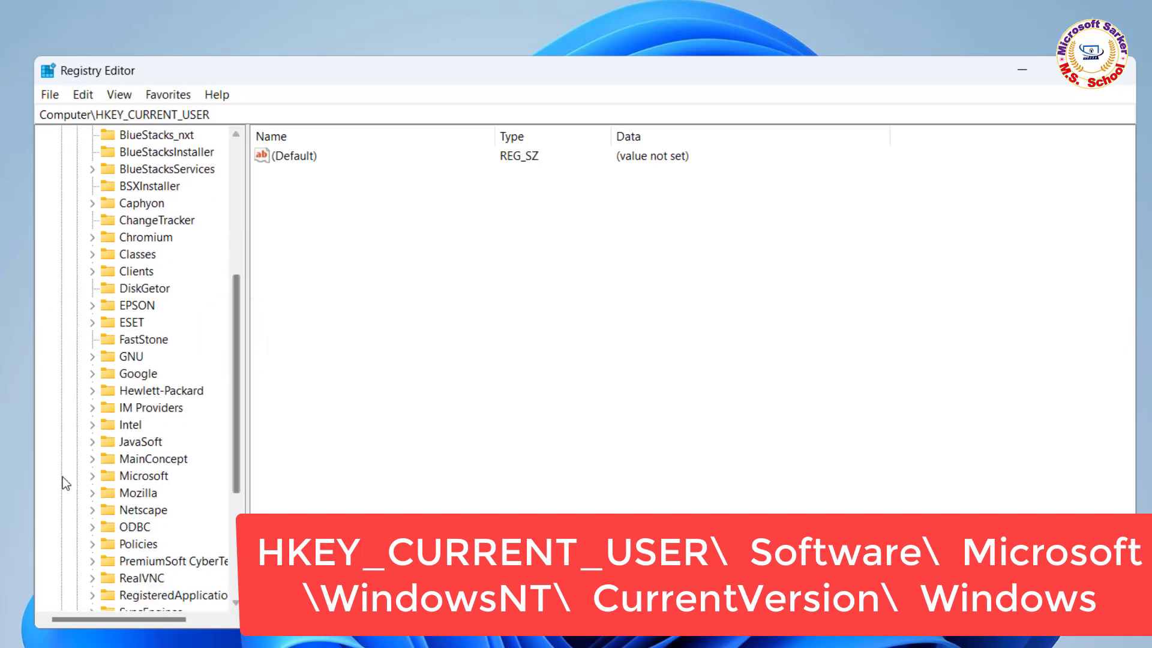
Step: Expand Microsoft > Windows NT > CurrentVersion and select the Windows key showing the HP LaserJet P2035 Device value
{"action": "left_click", "coordinate": [92, 475]}
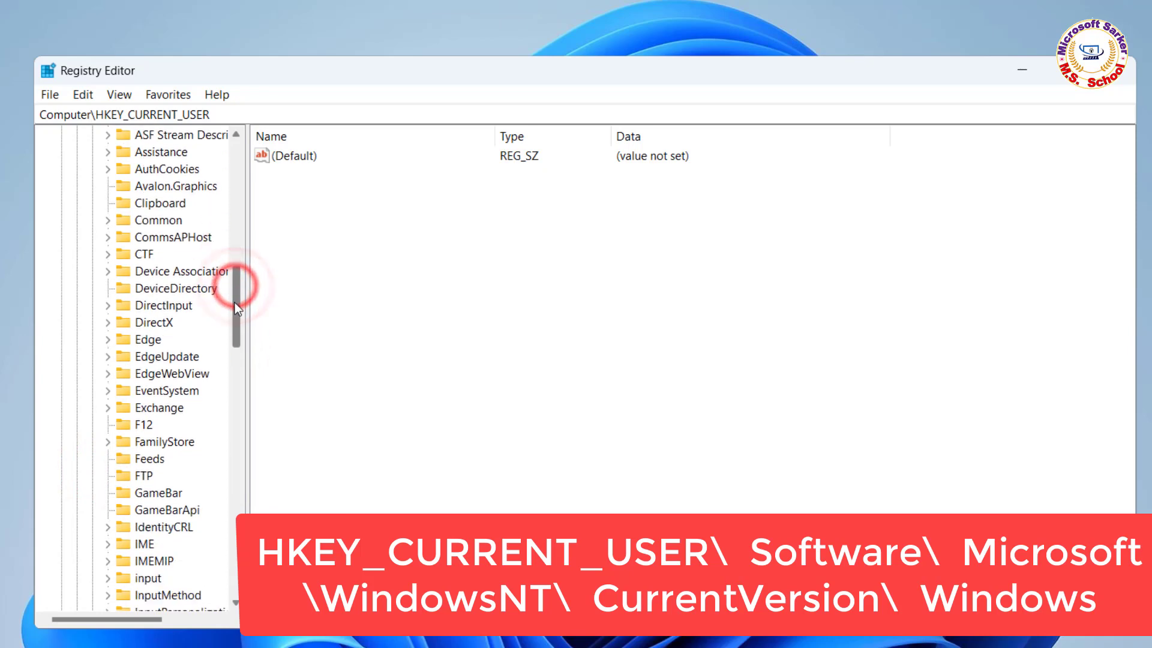
{"action": "left_click_drag", "start_coordinate": [235, 286], "coordinate": [228, 453]}
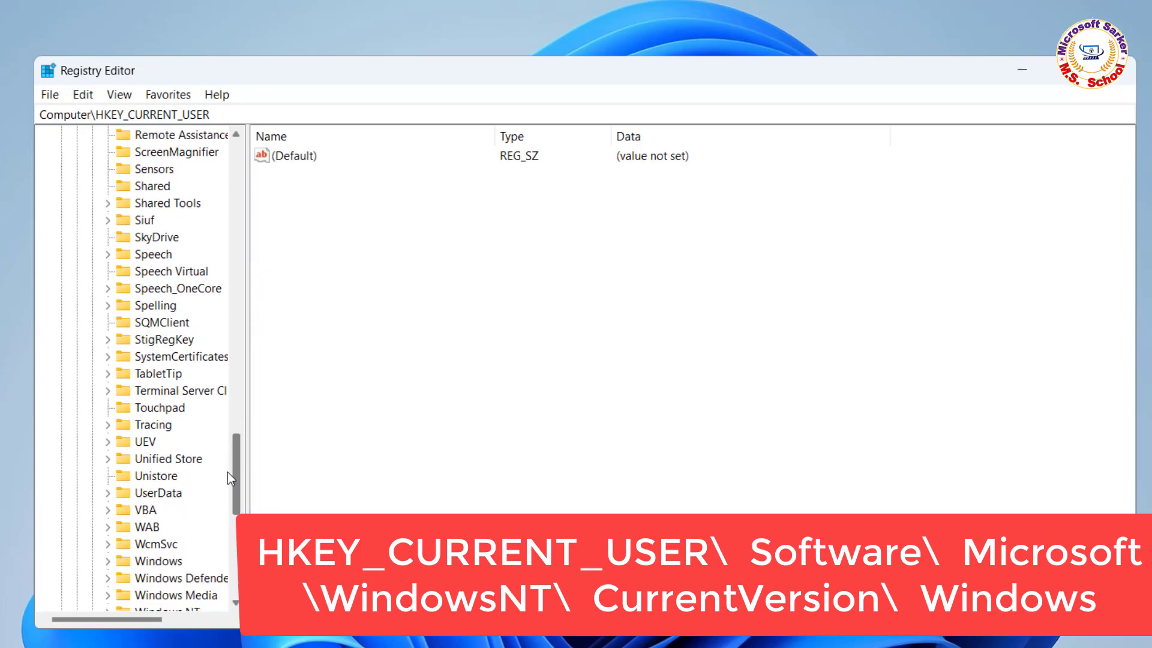
{"action": "left_click_drag", "start_coordinate": [228, 453], "coordinate": [228, 479]}
{"action": "left_click", "coordinate": [108, 561]}
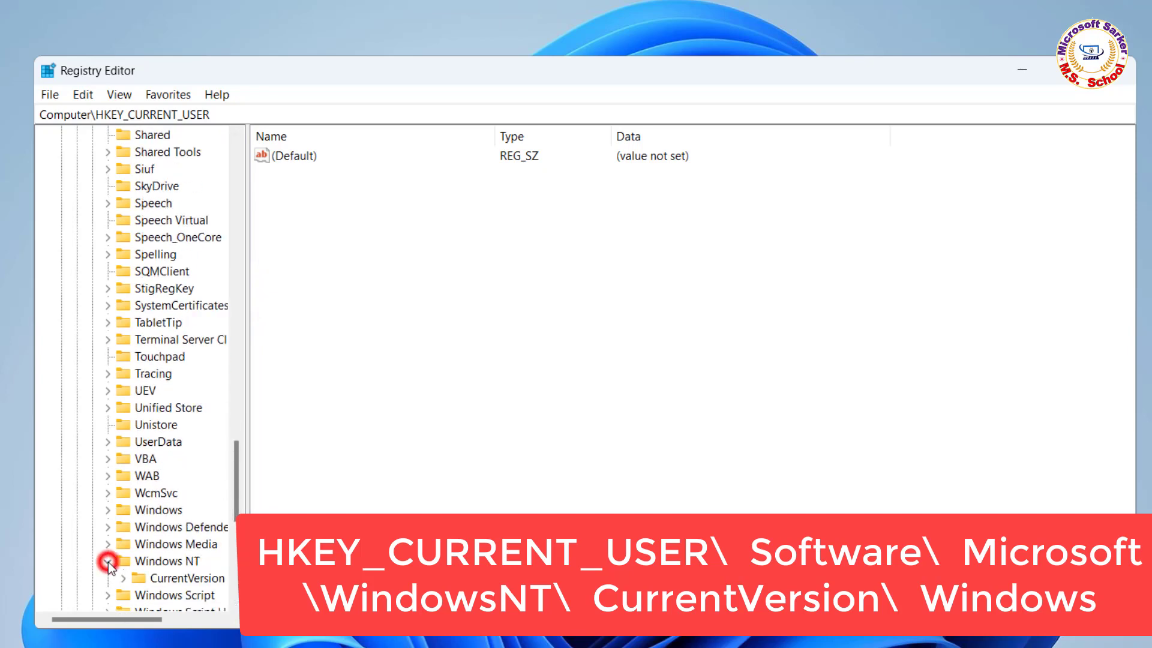
{"action": "left_click_drag", "start_coordinate": [108, 619], "coordinate": [120, 602]}
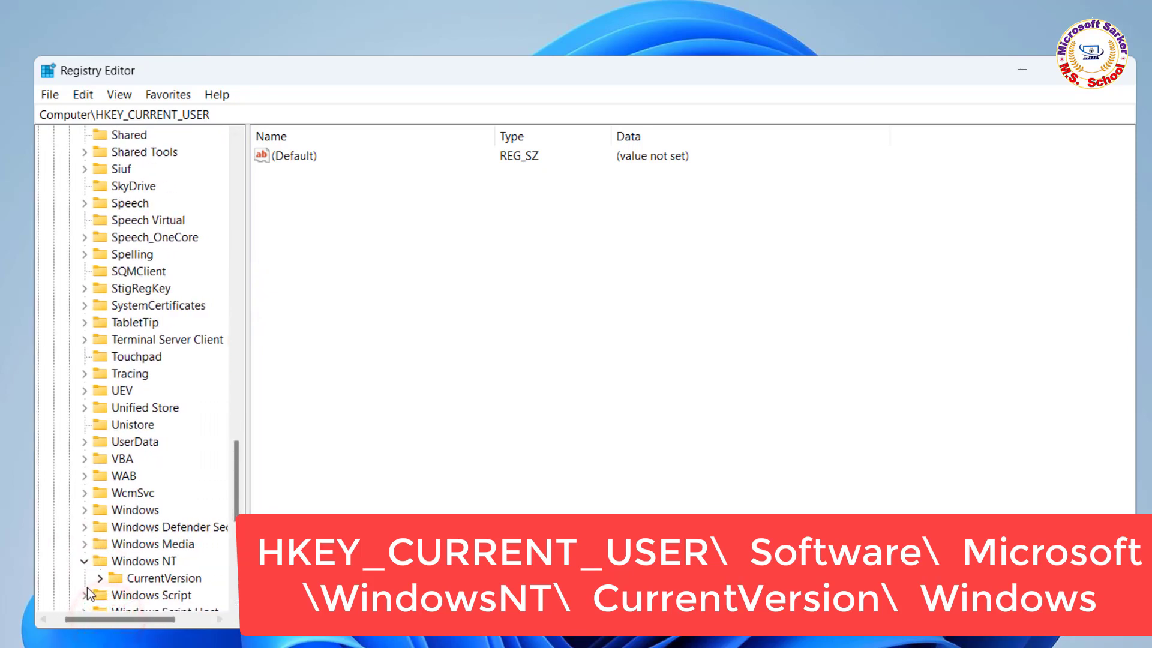
{"action": "left_click", "coordinate": [100, 578]}
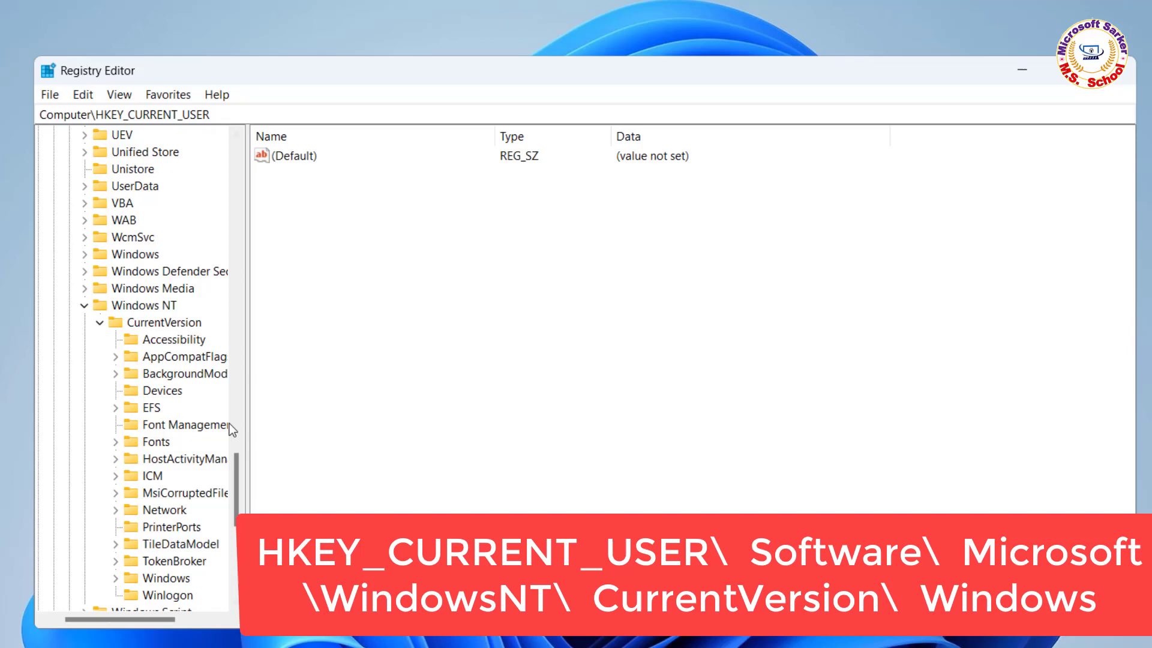
{"action": "left_click_drag", "start_coordinate": [232, 469], "coordinate": [233, 490]}
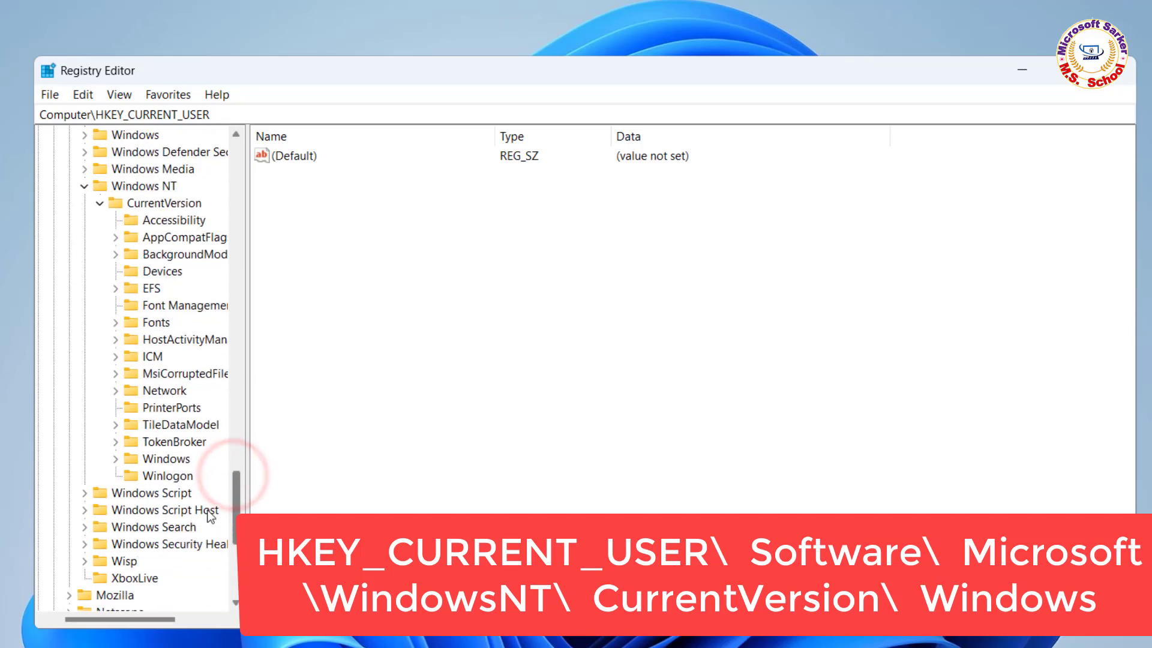
{"action": "left_click", "coordinate": [152, 461]}
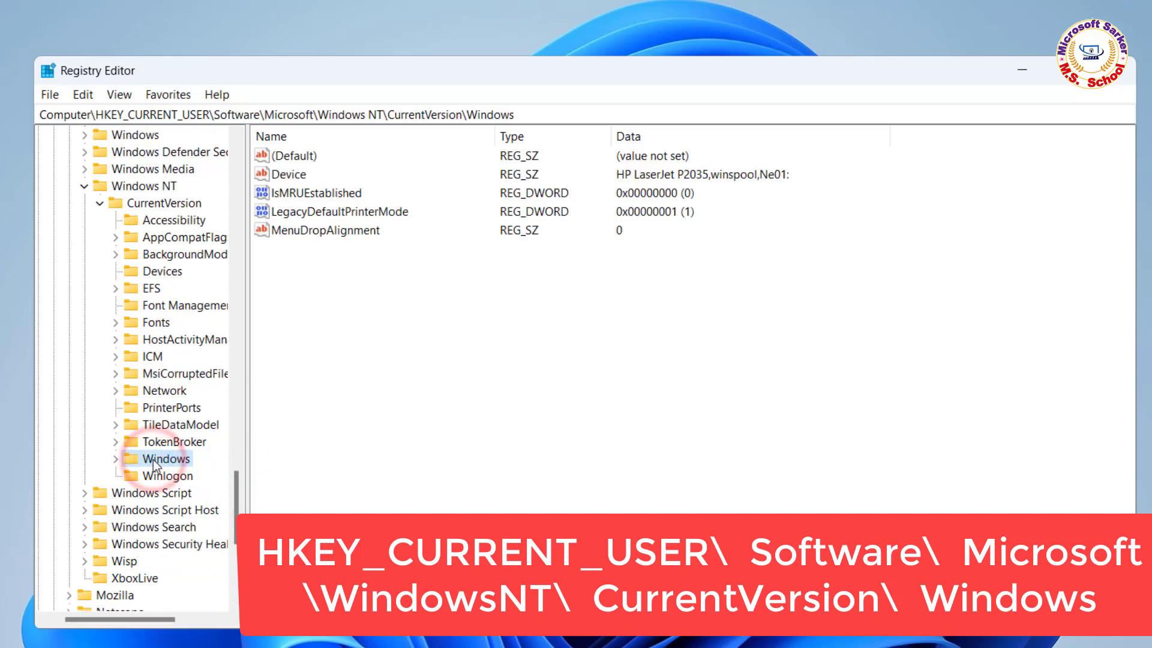
Step: Add Everyone to the permissions of the CurrentVersion\Windows key
{"action": "right_click", "coordinate": [153, 461]}
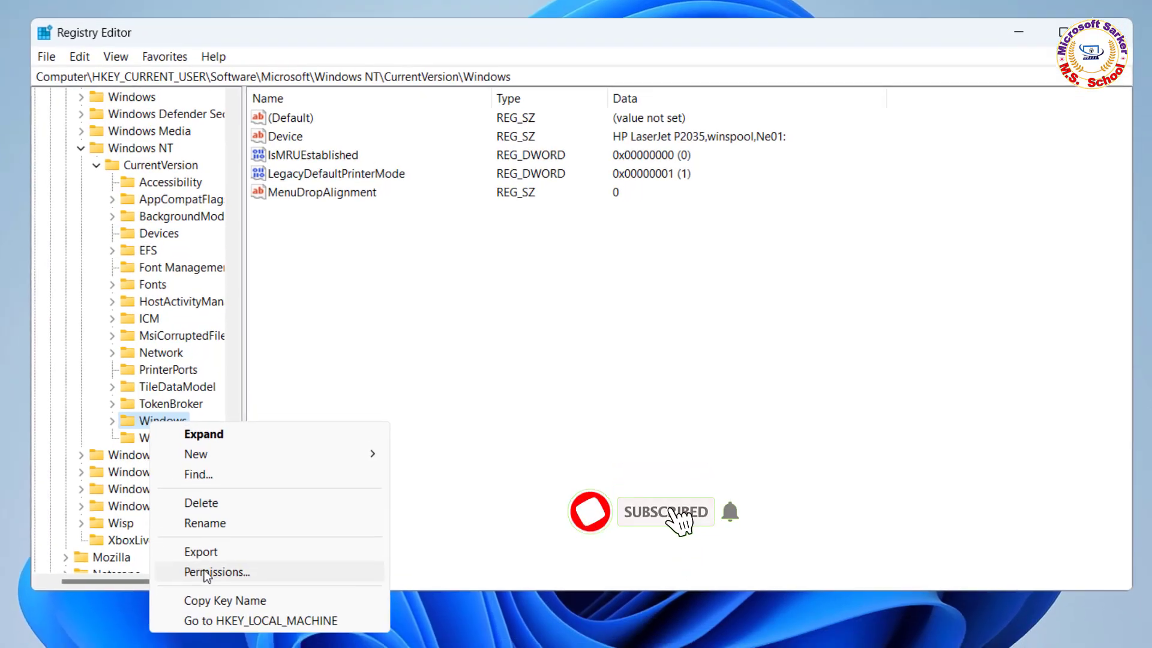
{"action": "left_click", "coordinate": [232, 609]}
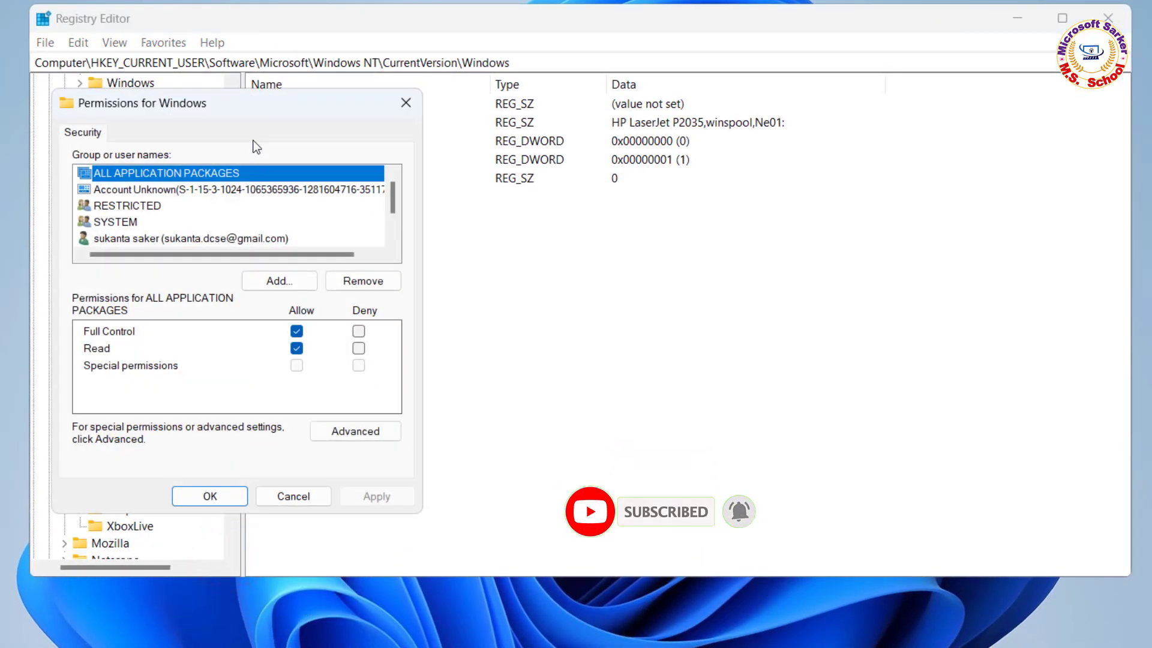
{"action": "mouse_move", "coordinate": [391, 193]}
{"action": "left_mouse_down"}
{"action": "mouse_move", "coordinate": [391, 215]}
{"action": "mouse_move", "coordinate": [391, 188]}
{"action": "left_mouse_up"}
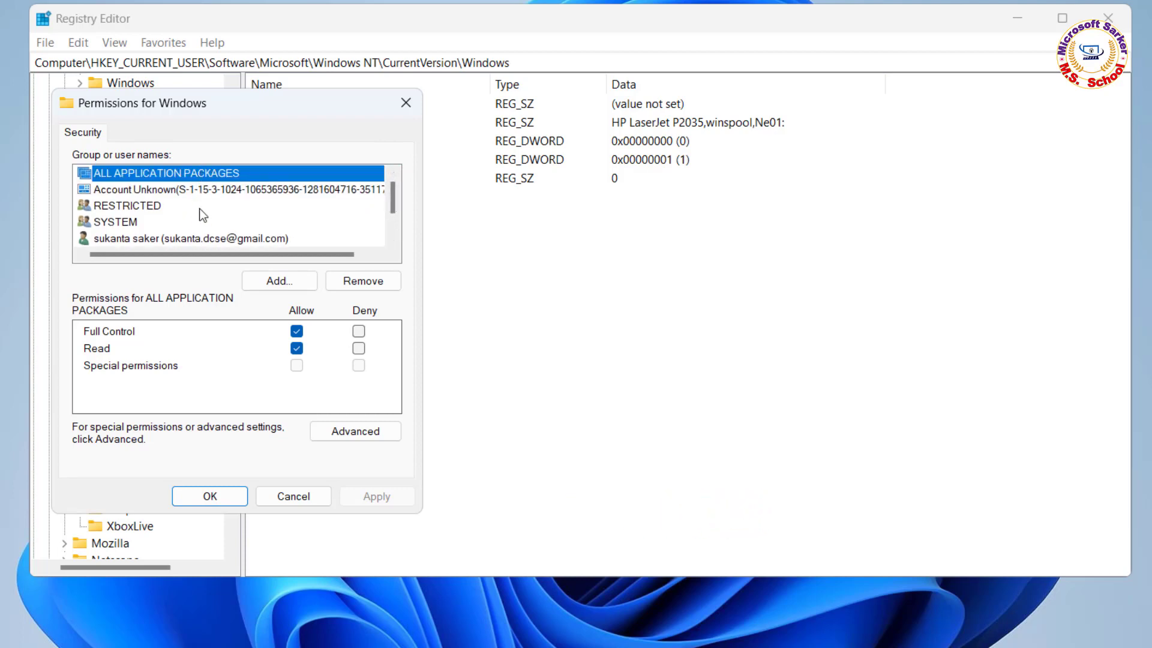
{"action": "left_click", "coordinate": [280, 280]}
{"action": "type", "text": "everyone"}
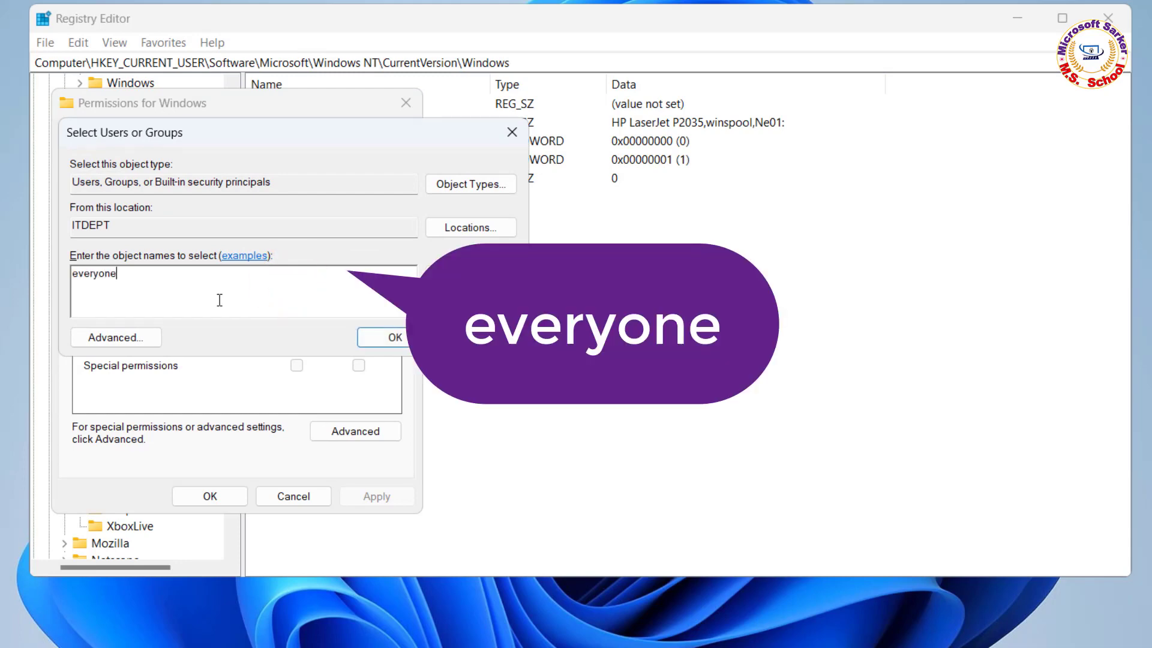
{"action": "left_click", "coordinate": [393, 338]}
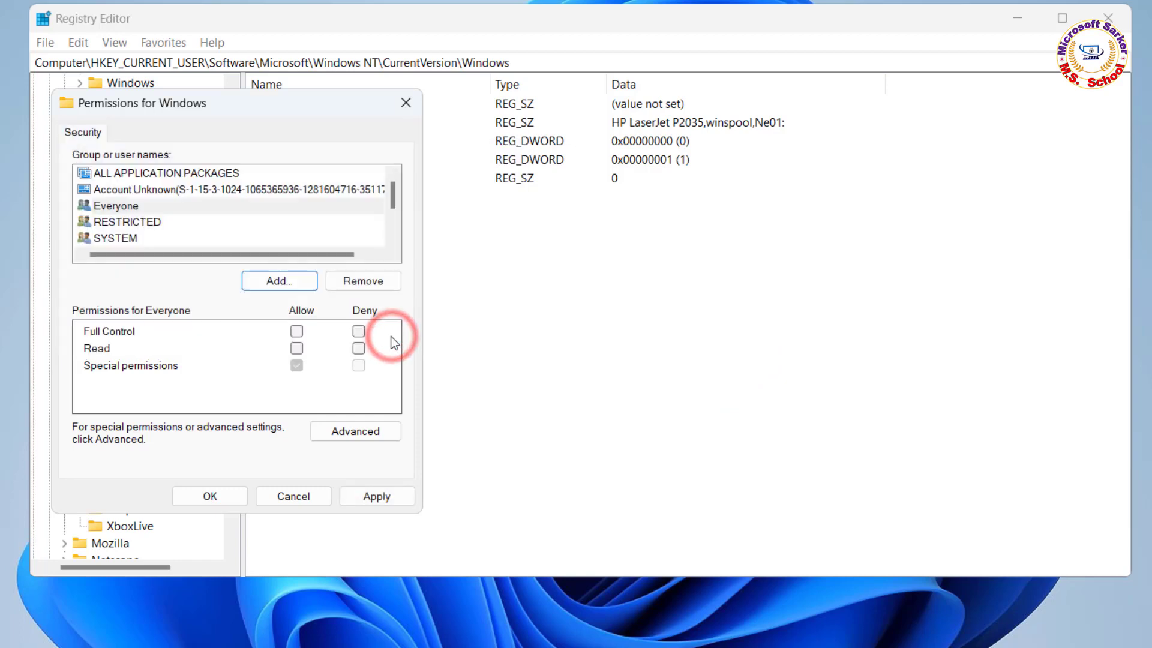
Step: Allow Full Control for Everyone on the key, apply it, and close the permissions
{"action": "left_click", "coordinate": [126, 205]}
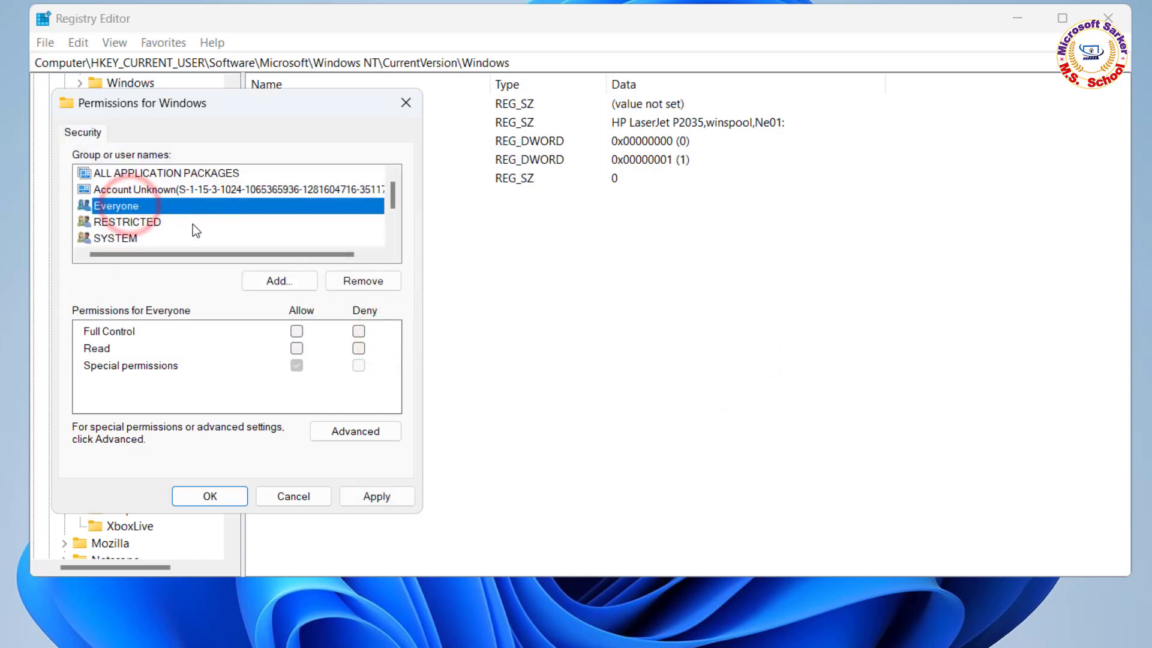
{"action": "left_click", "coordinate": [296, 331]}
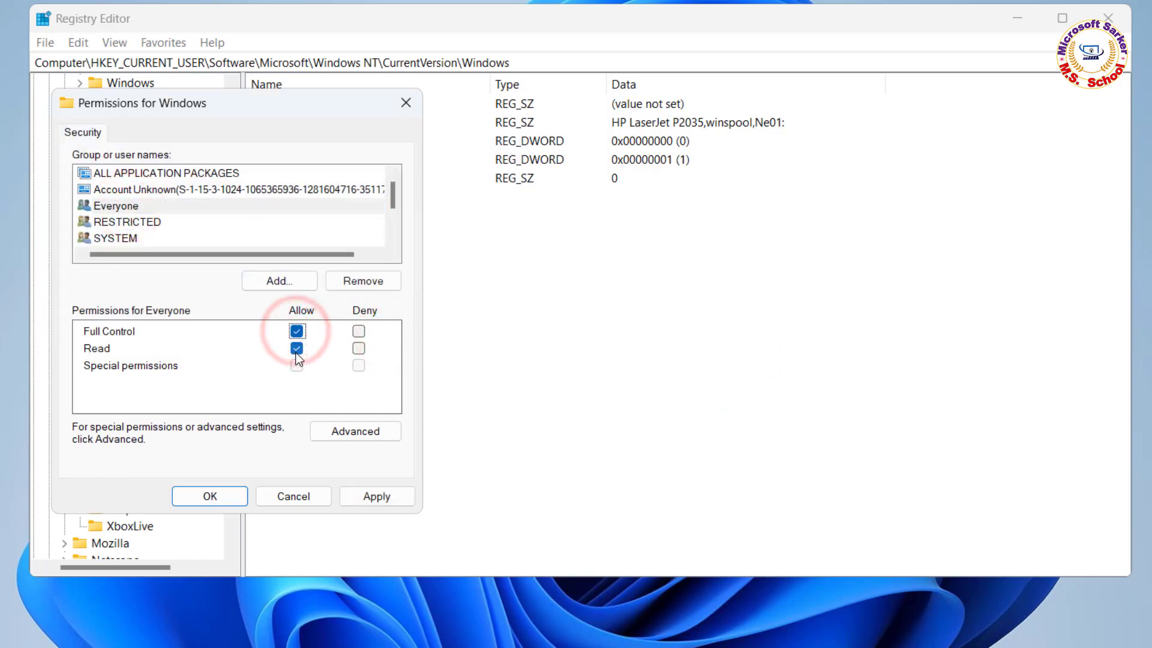
{"action": "left_click", "coordinate": [378, 495]}
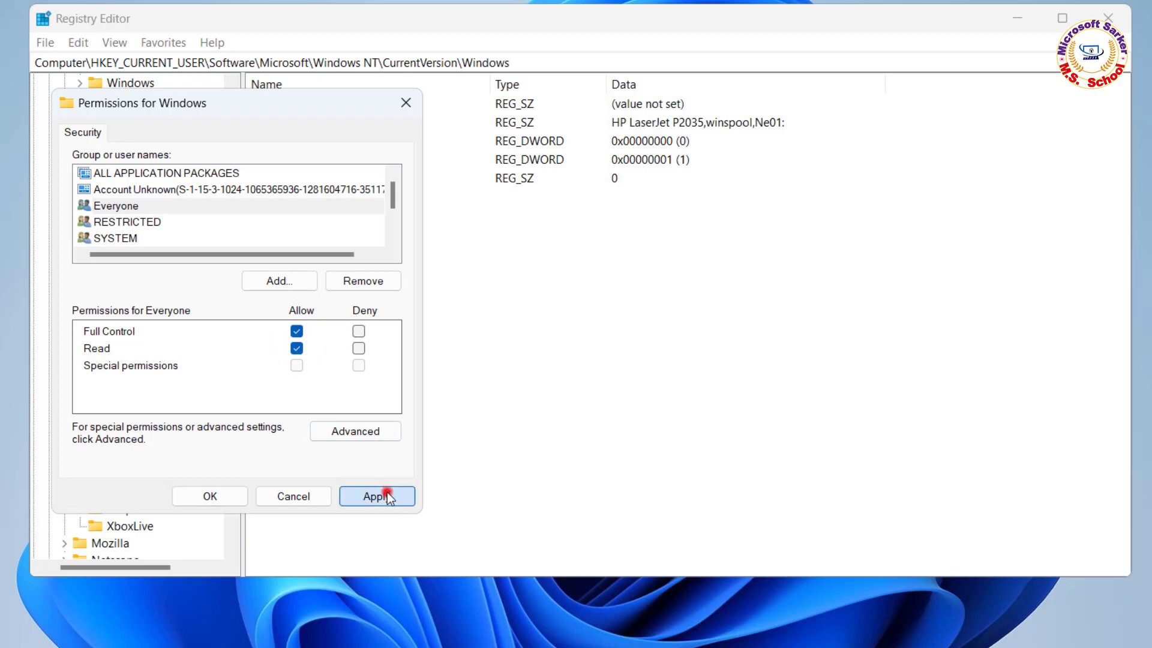
{"action": "left_click", "coordinate": [222, 499]}
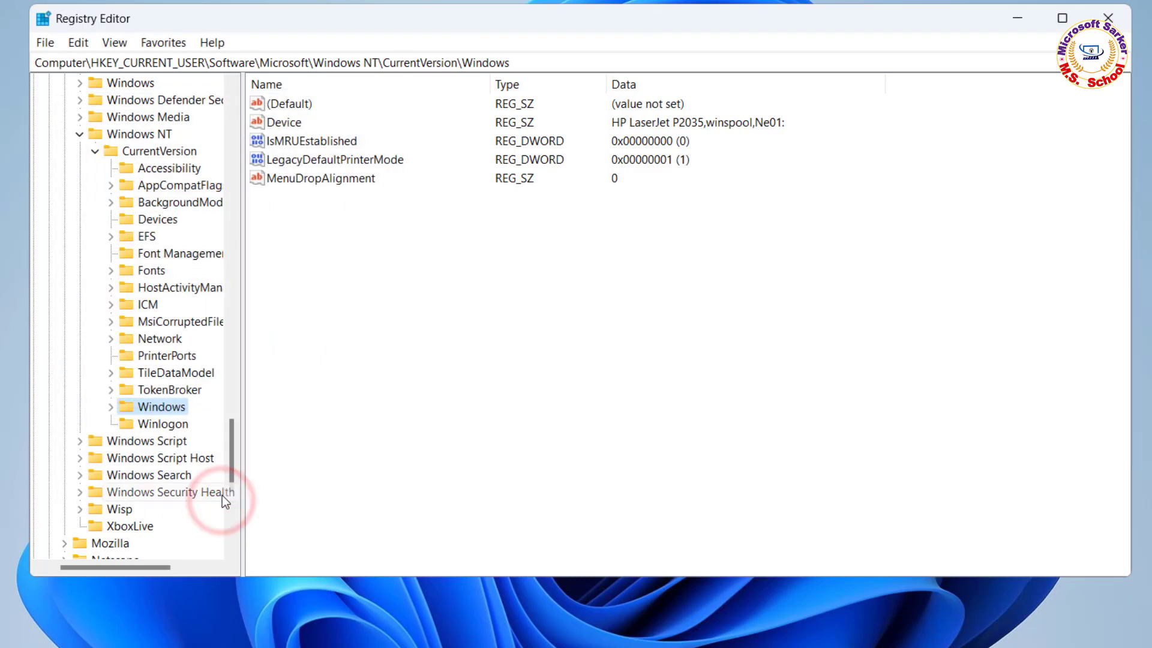
{"action": "left_click_drag", "start_coordinate": [231, 445], "coordinate": [231, 117]}
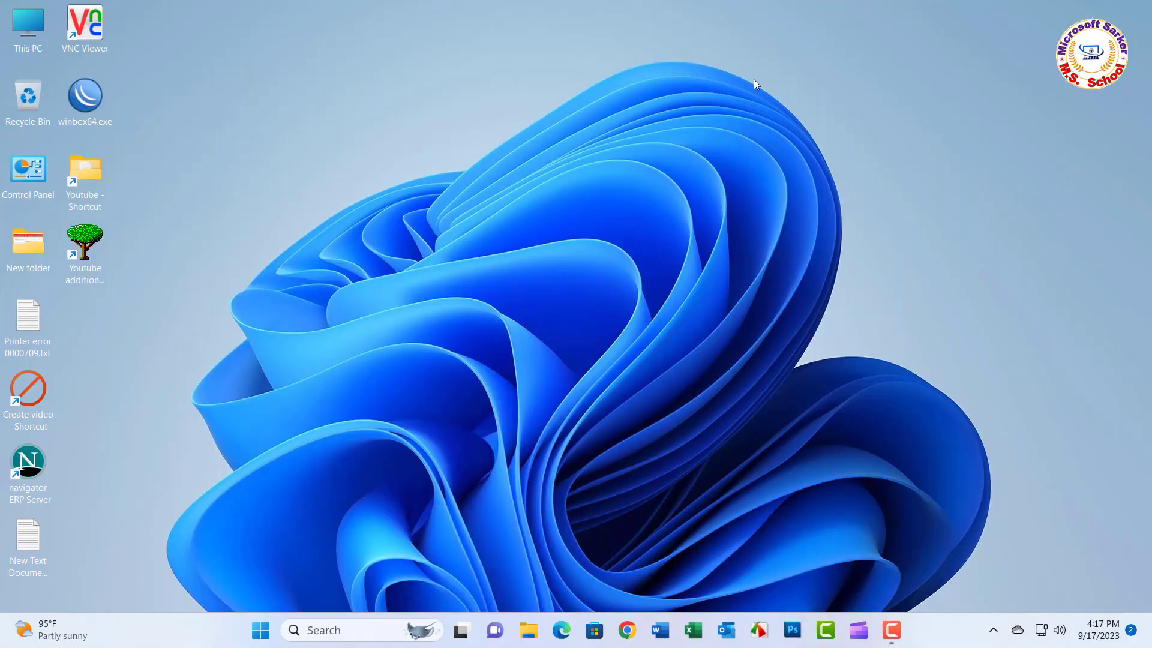
Step: Reopen Registry Editor from a Windows search for 're'
{"action": "left_click", "coordinate": [338, 630]}
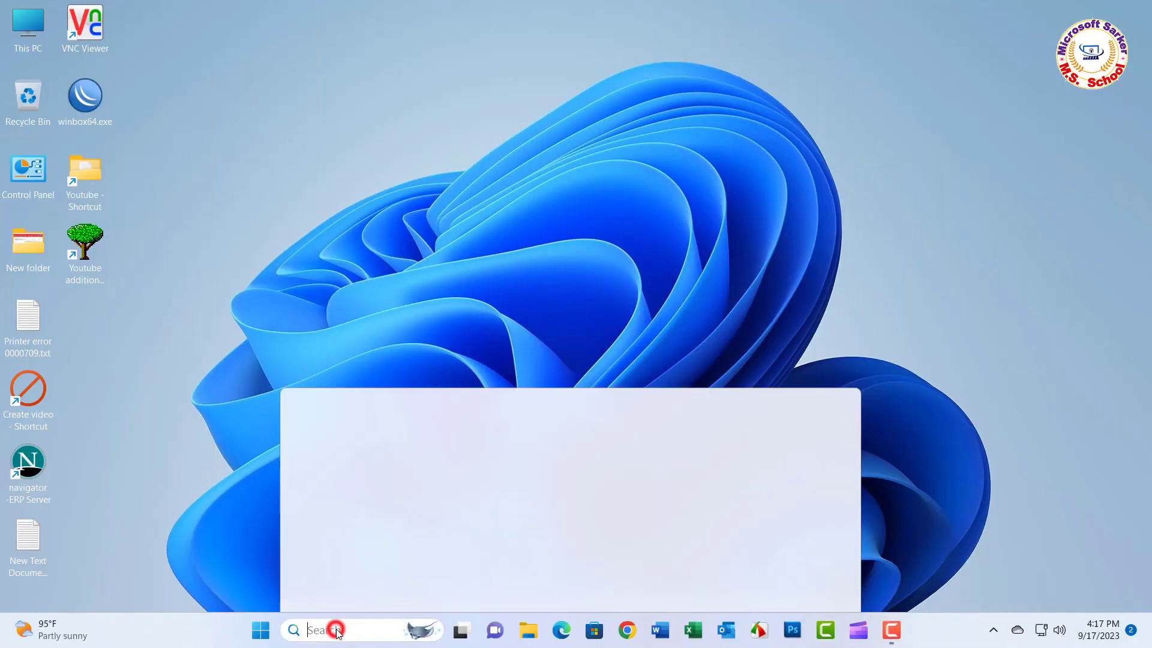
{"action": "type", "text": "re"}
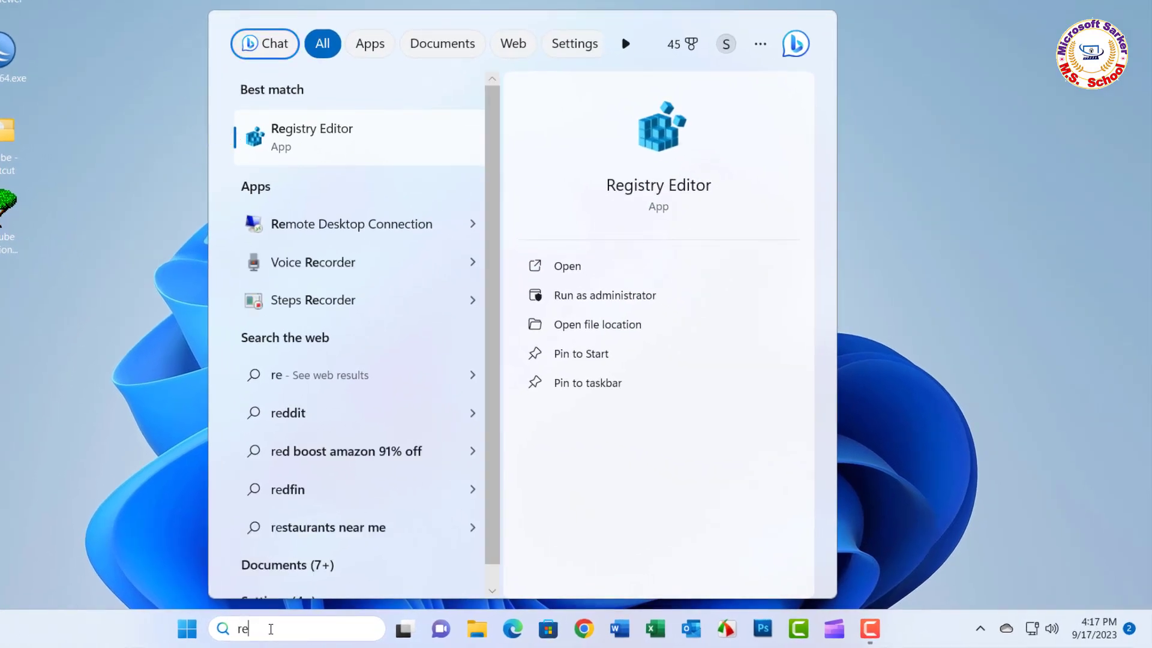
{"action": "left_click", "coordinate": [295, 135]}
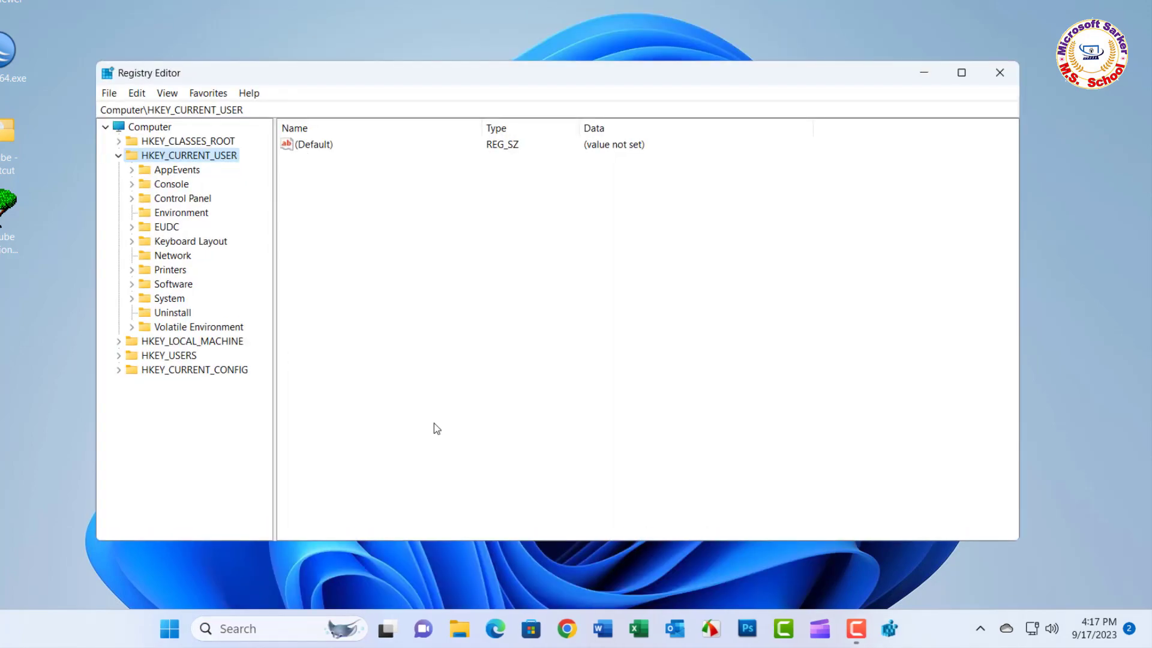
Step: Collapse HKEY_CURRENT_USER and expand HKEY_LOCAL_MACHINE\SOFTWARE\Policies\Microsoft
{"action": "left_click", "coordinate": [117, 154]}
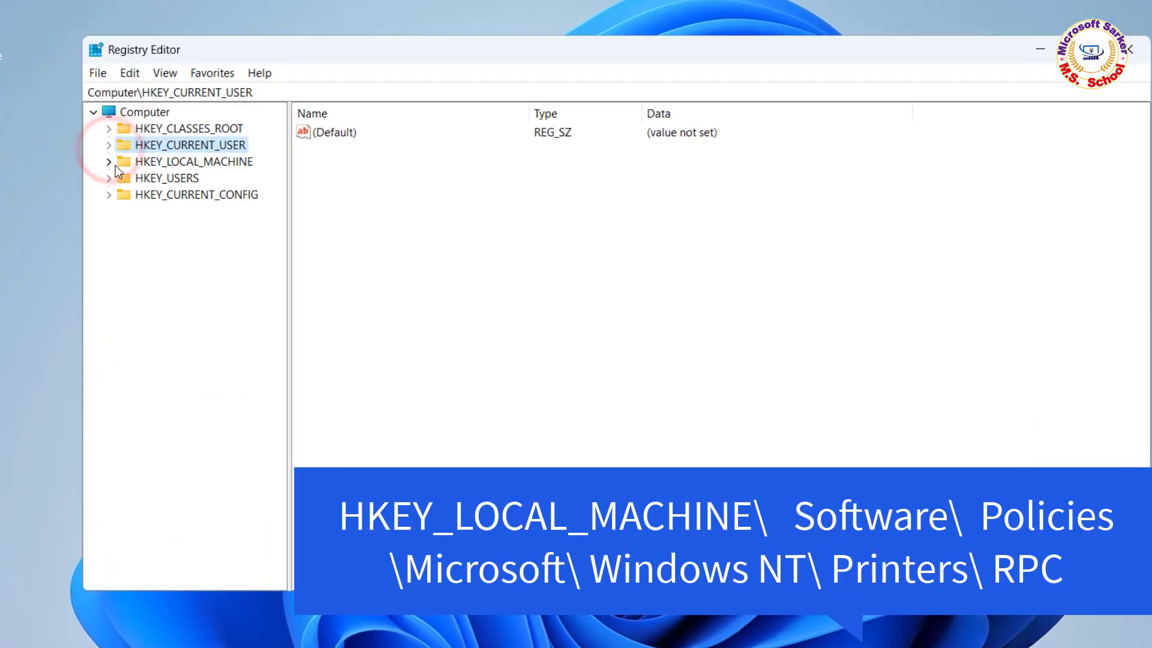
{"action": "left_click", "coordinate": [110, 162]}
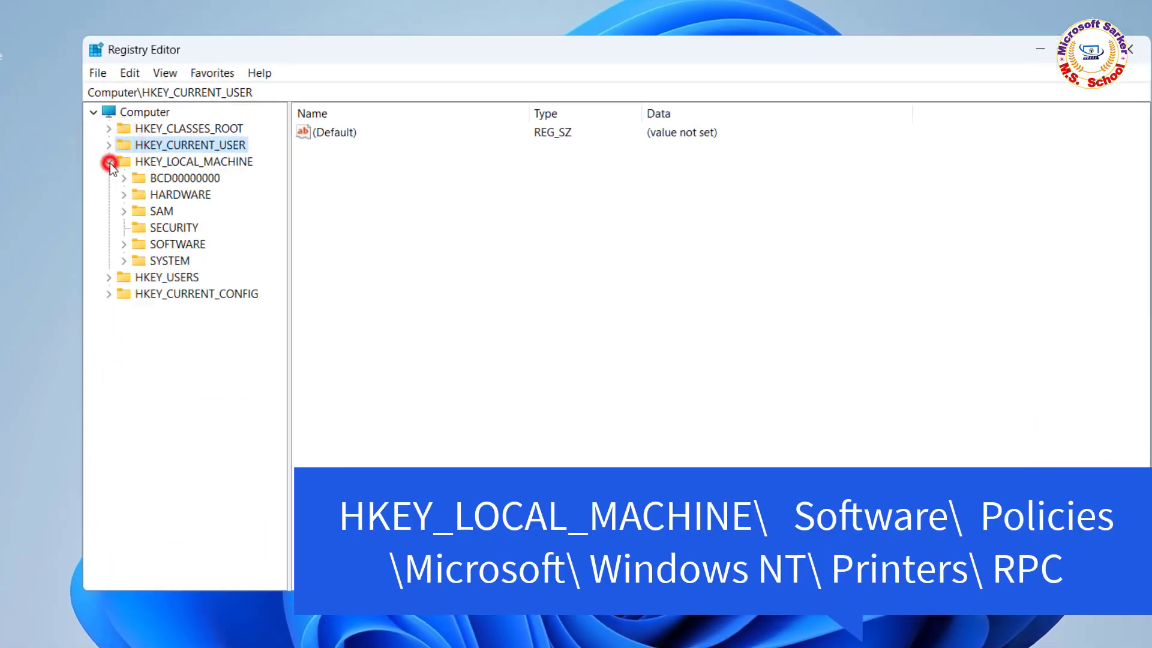
{"action": "left_click", "coordinate": [125, 244]}
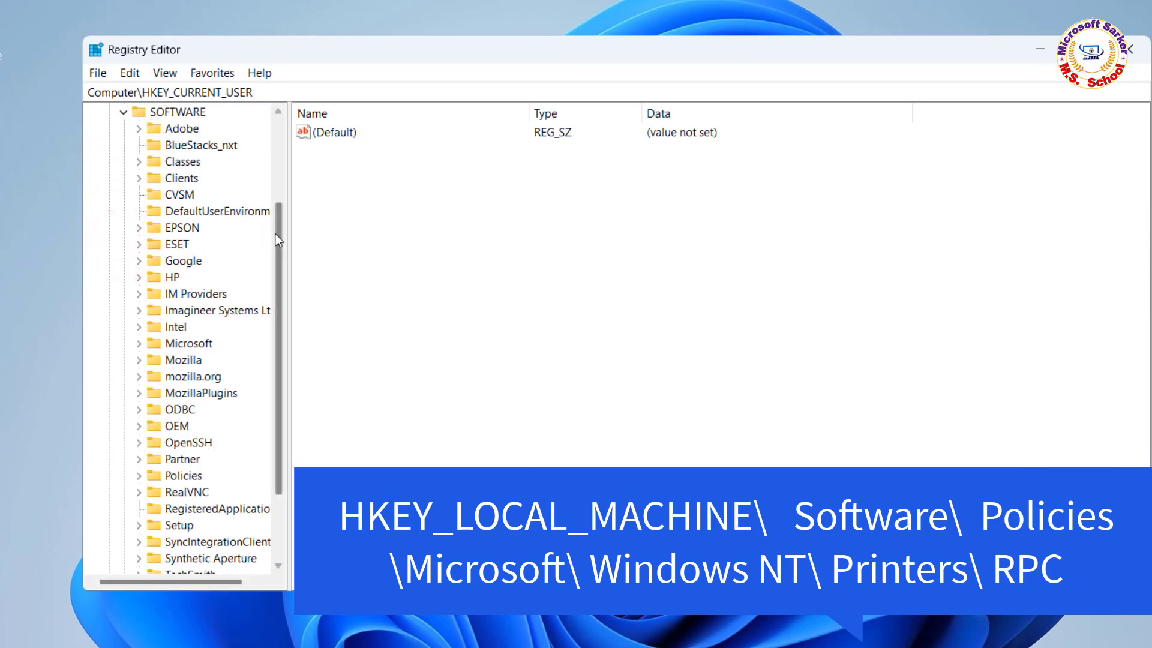
{"action": "left_click_drag", "start_coordinate": [278, 236], "coordinate": [279, 302]}
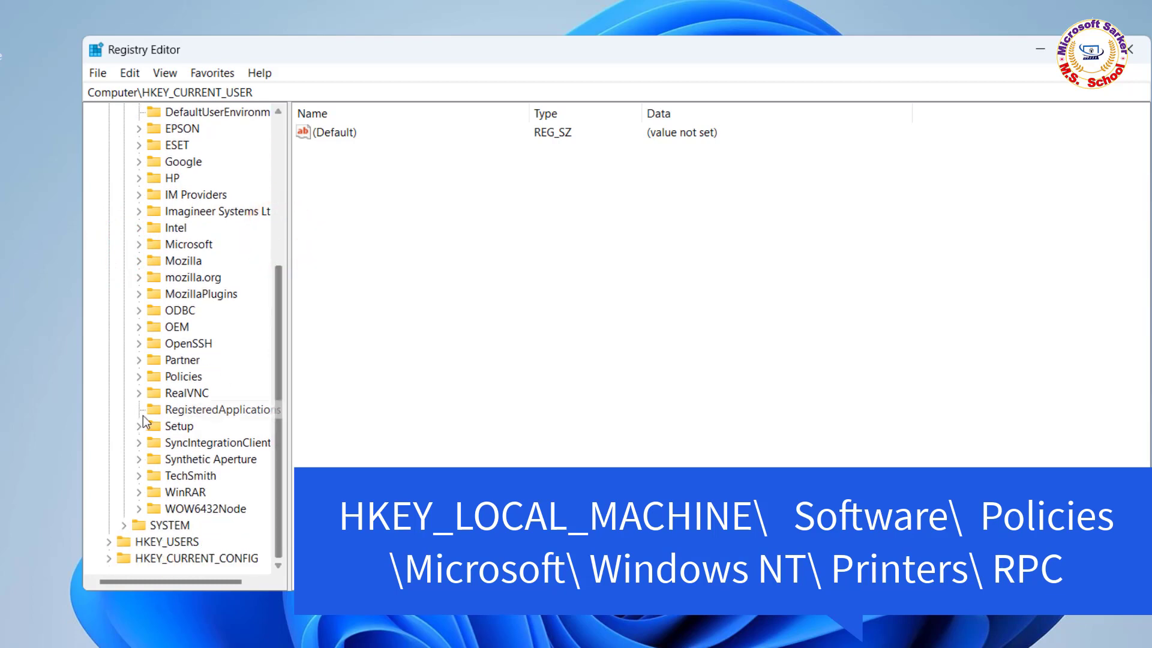
{"action": "left_click", "coordinate": [139, 377]}
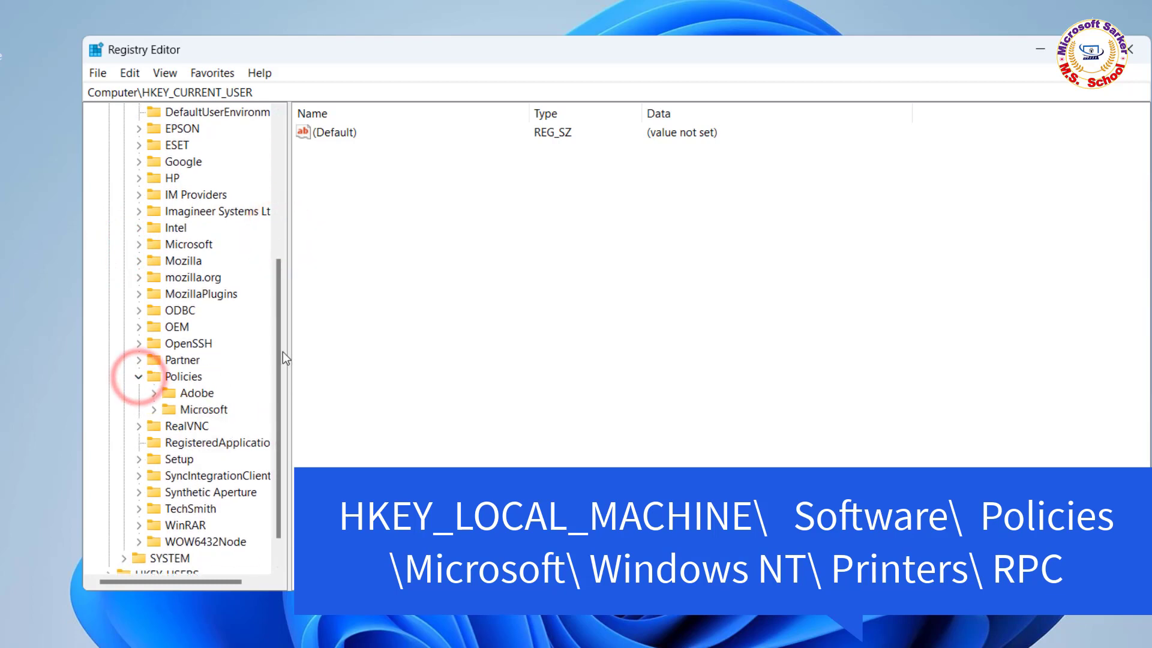
{"action": "left_click_drag", "start_coordinate": [281, 354], "coordinate": [280, 386]}
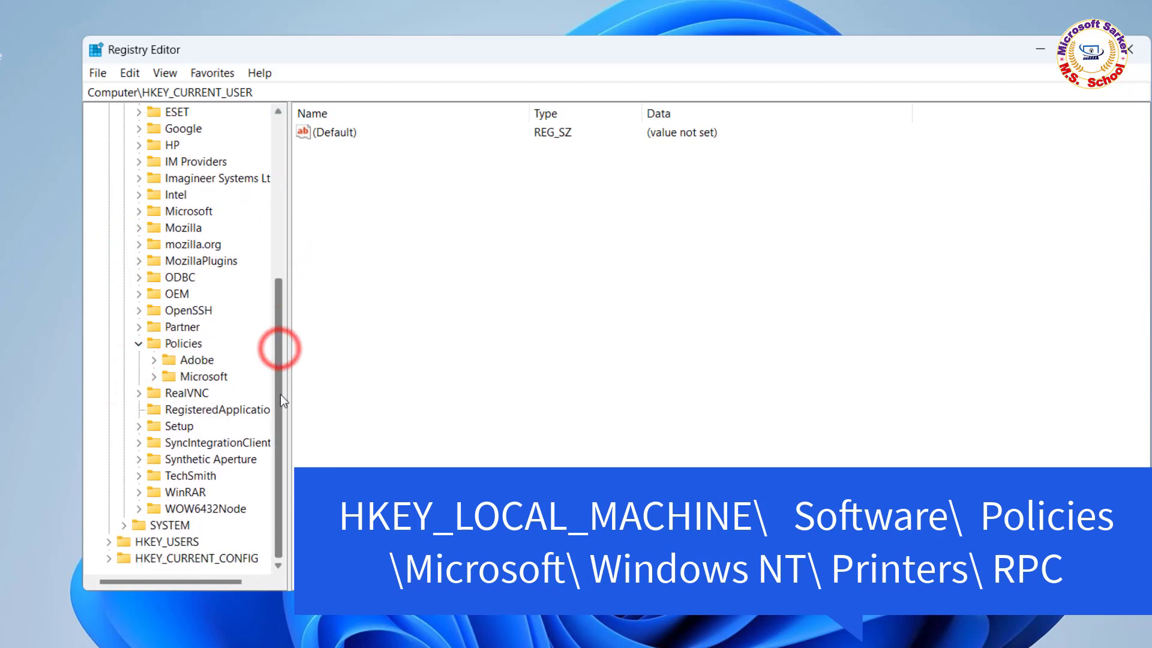
{"action": "left_click", "coordinate": [155, 377]}
{"action": "left_click_drag", "start_coordinate": [280, 353], "coordinate": [279, 415]}
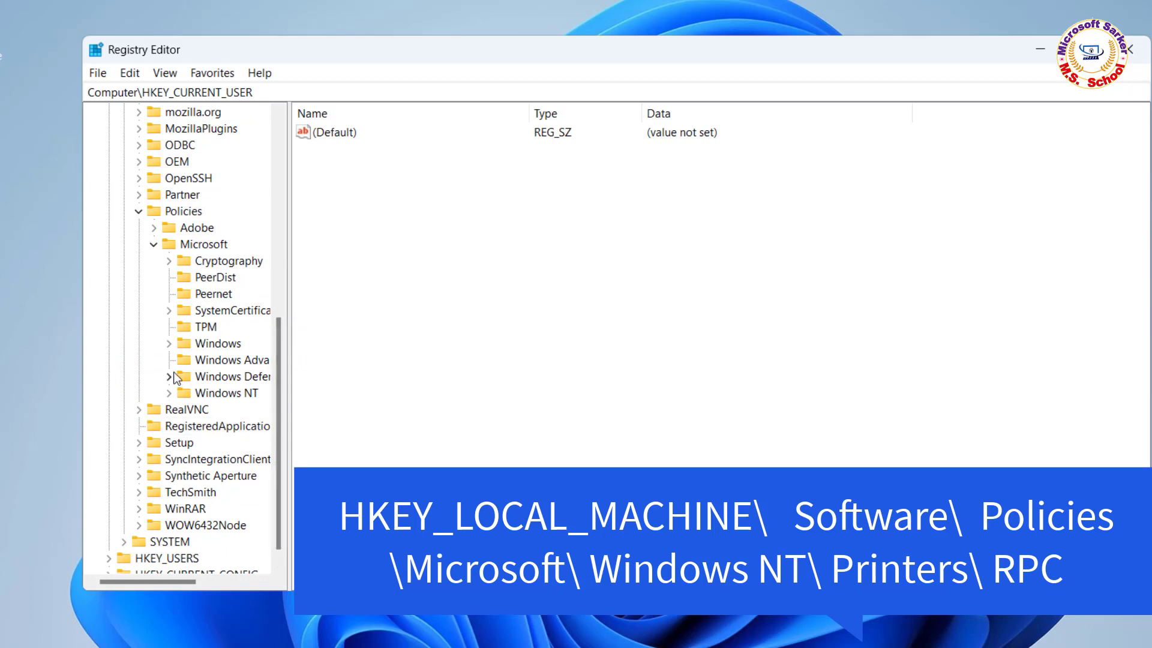
Step: Expand Windows NT\Printers and select the RPC key to list its DWORD values
{"action": "left_click", "coordinate": [168, 393]}
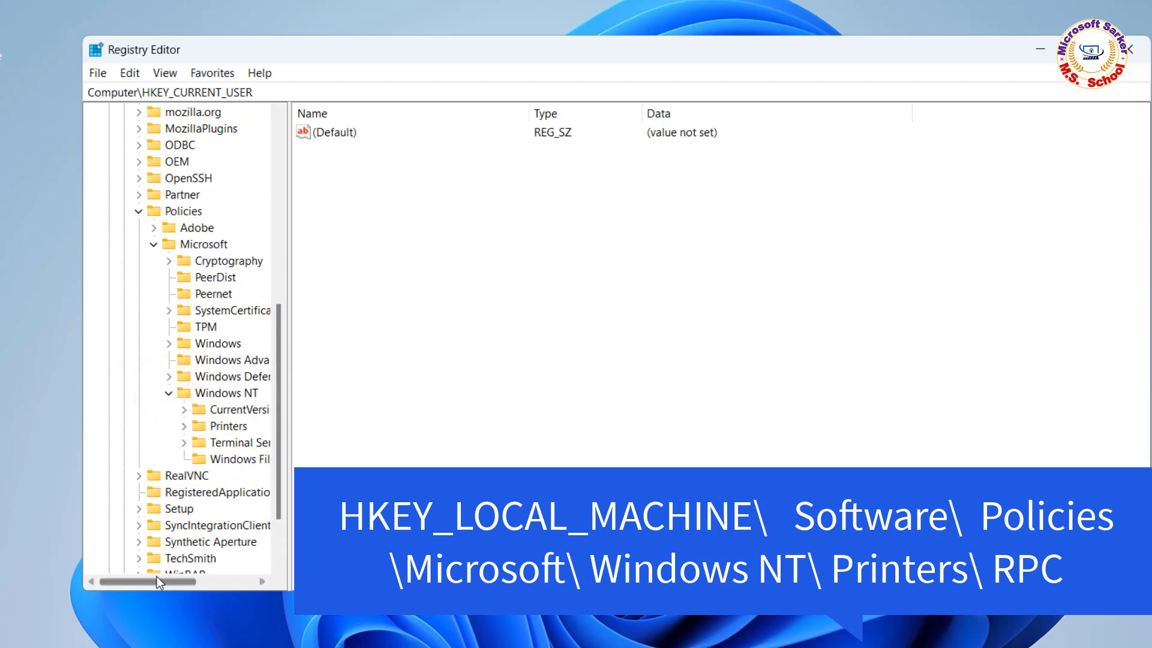
{"action": "left_click_drag", "start_coordinate": [157, 582], "coordinate": [187, 580]}
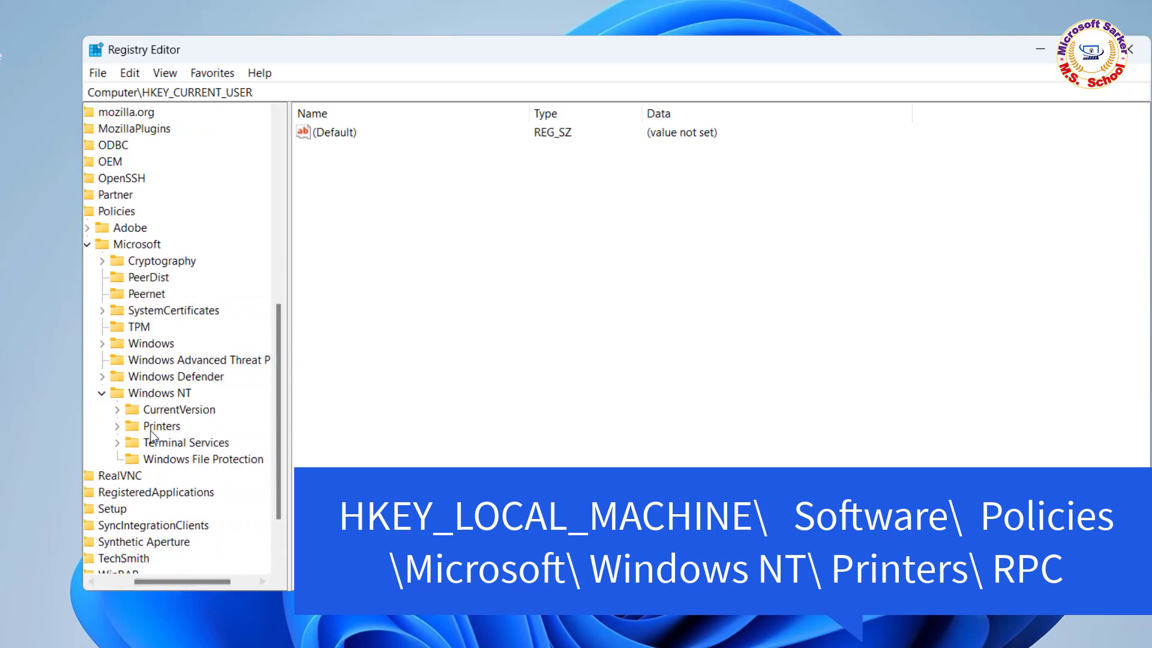
{"action": "left_click", "coordinate": [118, 425]}
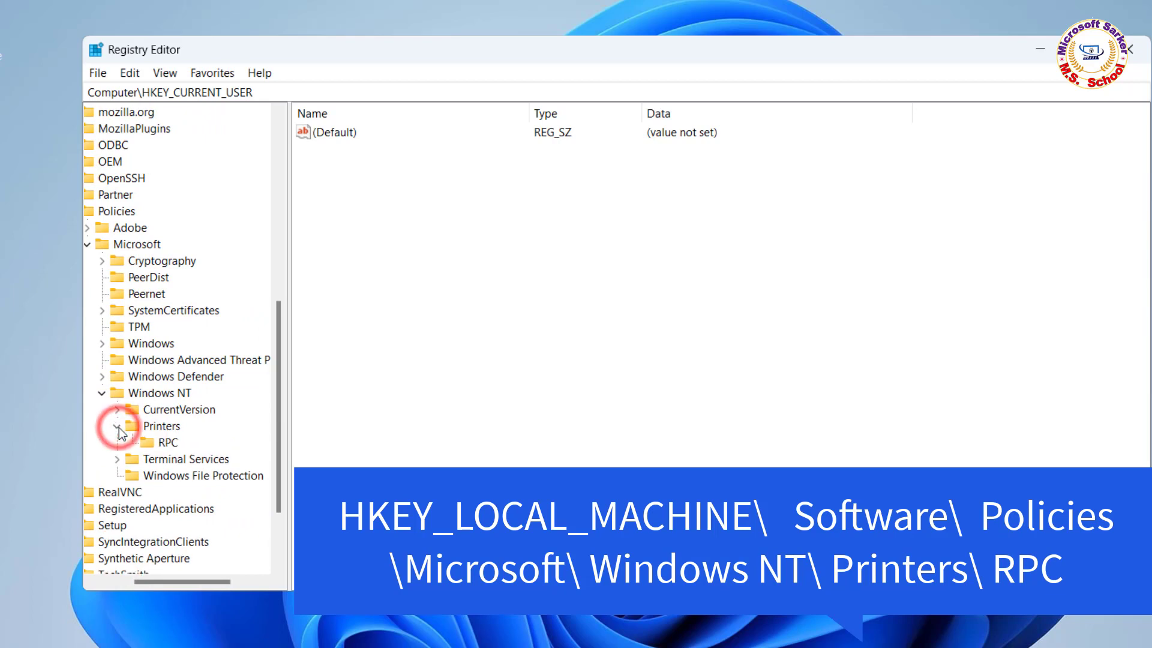
{"action": "left_click", "coordinate": [152, 442]}
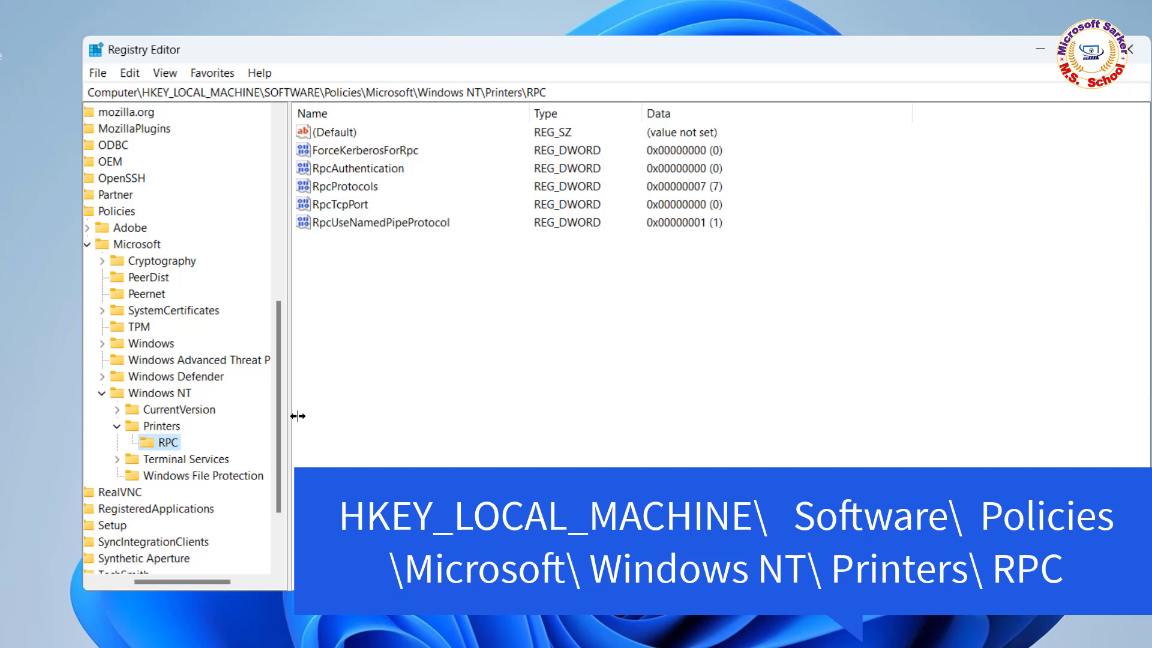
Step: Add a RpcOverTcp DWORD under RPC and confirm its data as 0
{"action": "right_click", "coordinate": [362, 305]}
{"action": "mouse_move", "coordinate": [410, 315]}
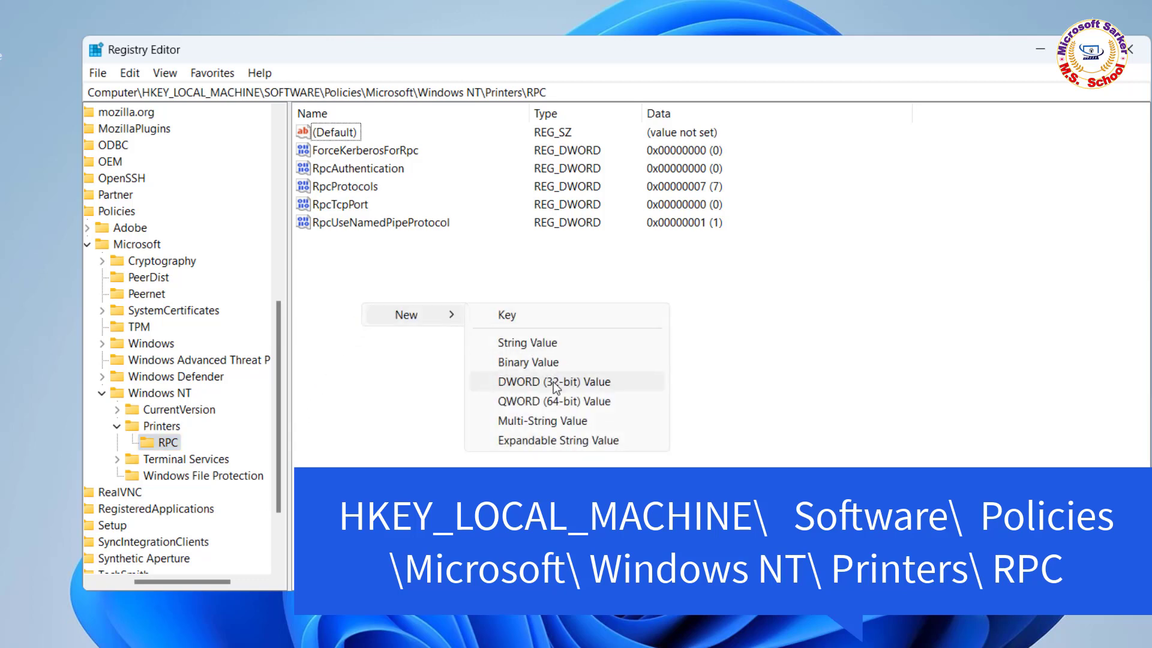
{"action": "left_click", "coordinate": [554, 381]}
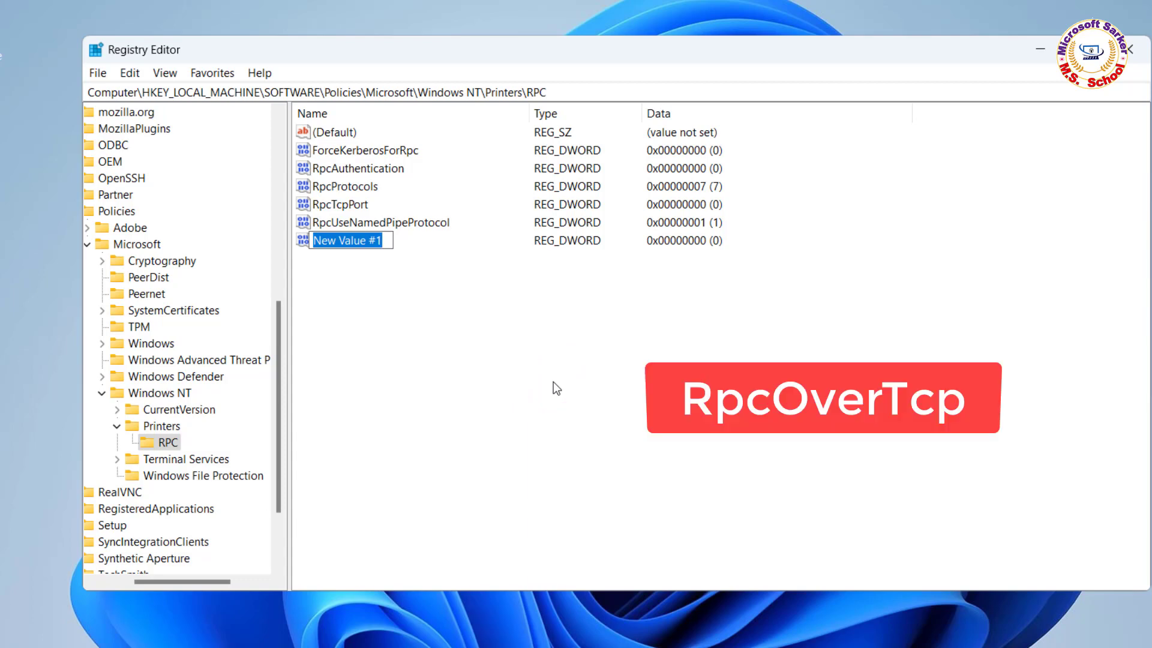
{"action": "type", "text": "R"}
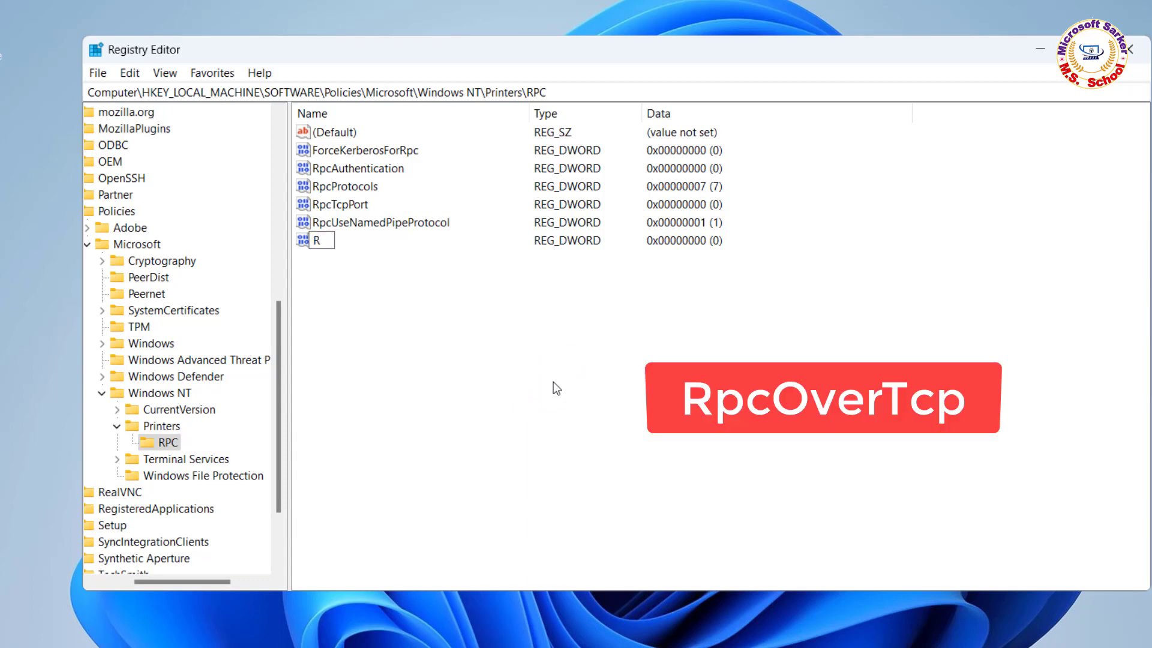
{"action": "type", "text": "pc"}
{"action": "type", "text": "Over"}
{"action": "type", "text": "Tc"}
{"action": "type", "text": "p"}
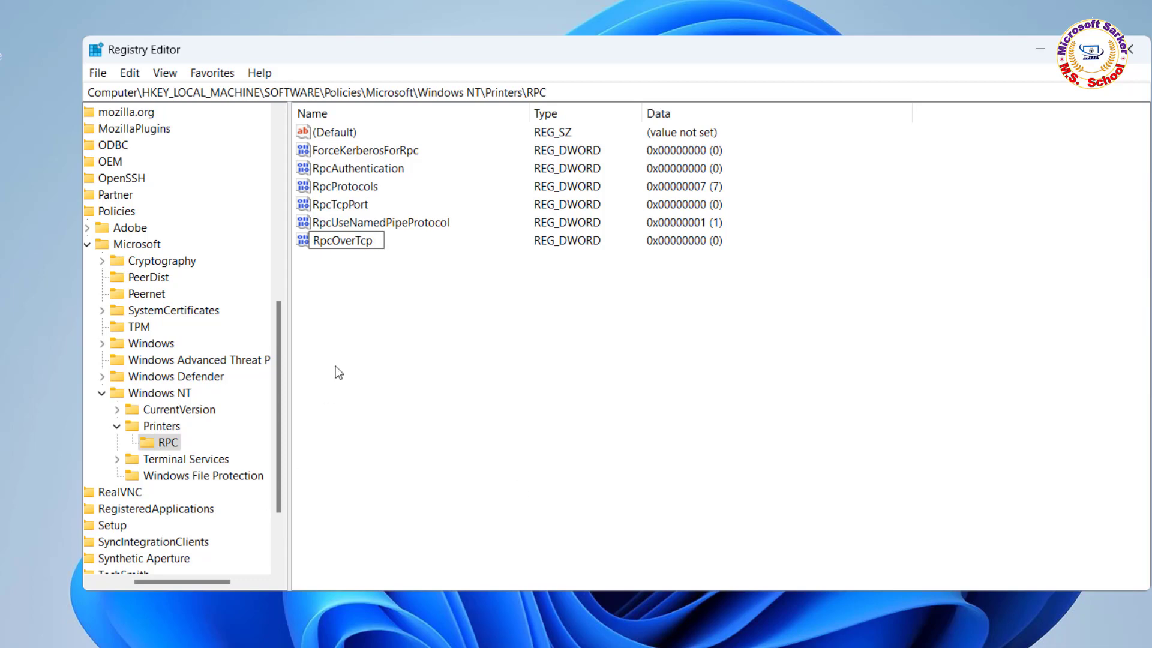
{"action": "left_click", "coordinate": [383, 297]}
{"action": "double_click", "coordinate": [354, 241]}
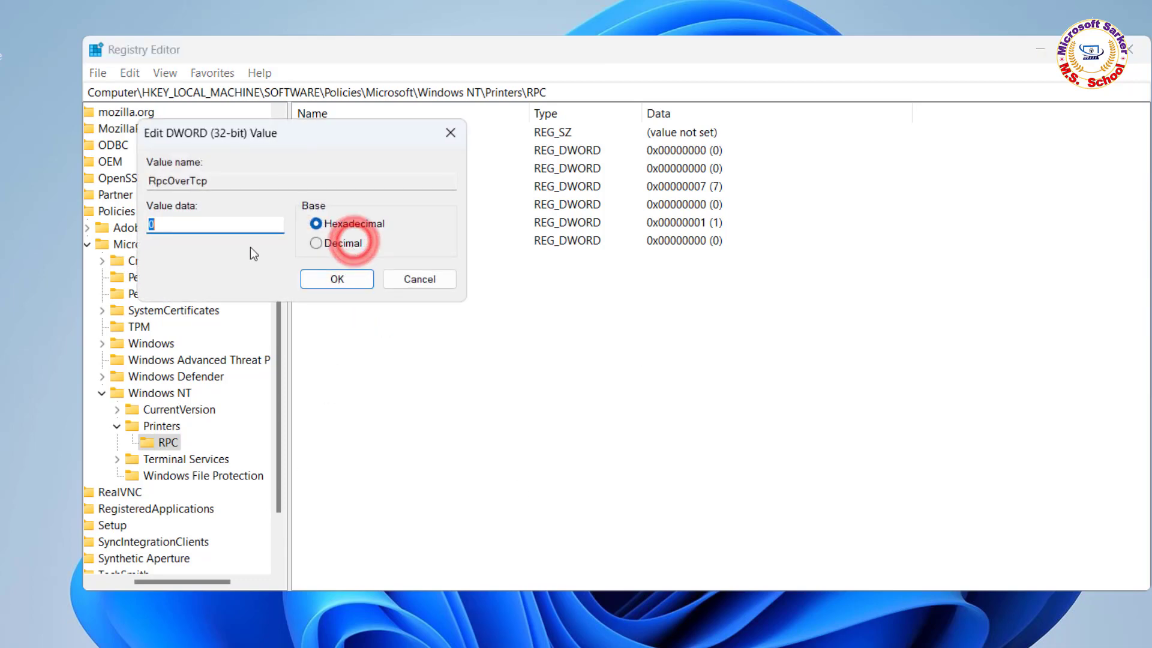
{"action": "left_click", "coordinate": [197, 222]}
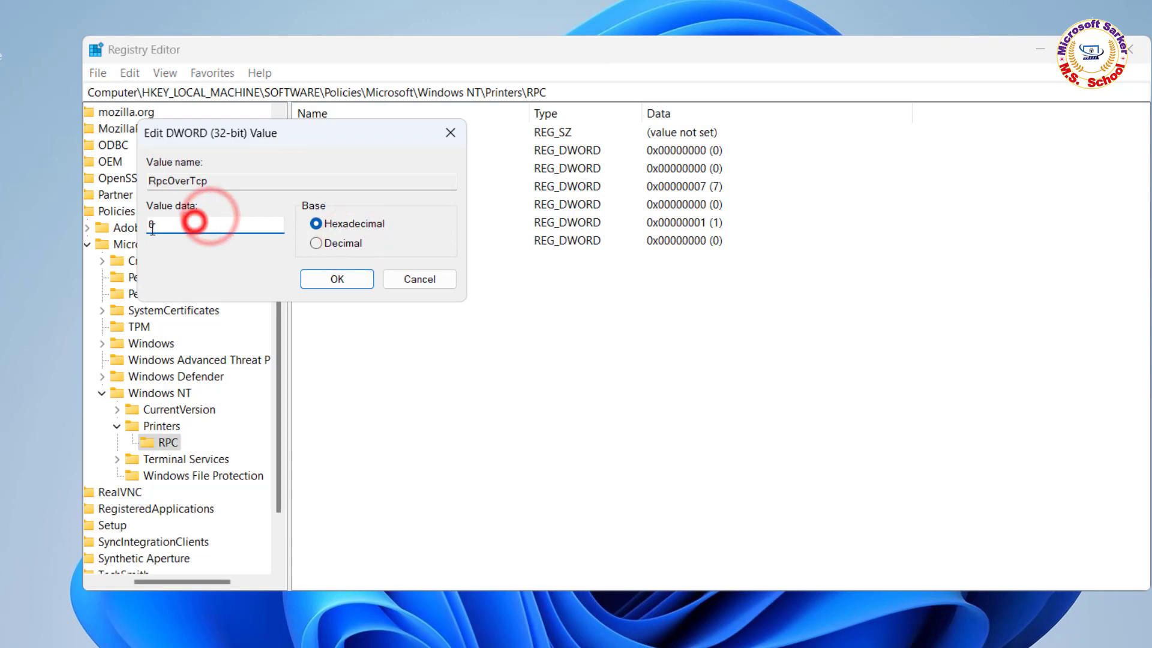
{"action": "left_click", "coordinate": [338, 281]}
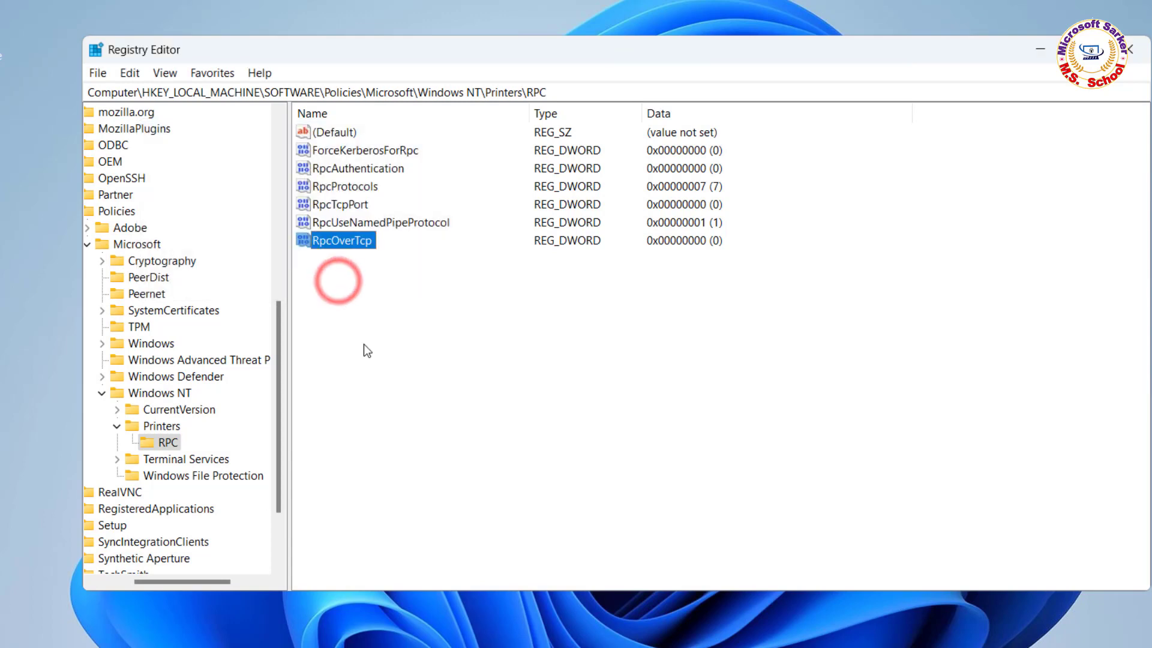
Step: Add a RpcOverNamedPipes DWORD under RPC and set its data to 1
{"action": "right_click", "coordinate": [351, 292]}
{"action": "mouse_move", "coordinate": [396, 304]}
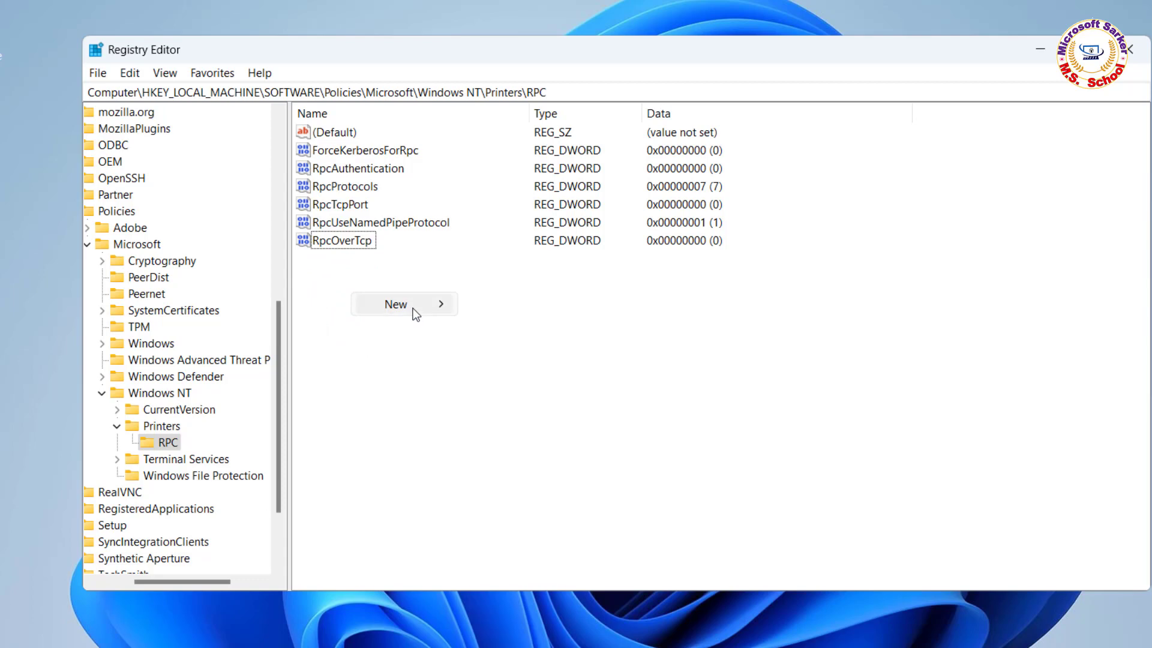
{"action": "left_click", "coordinate": [556, 376]}
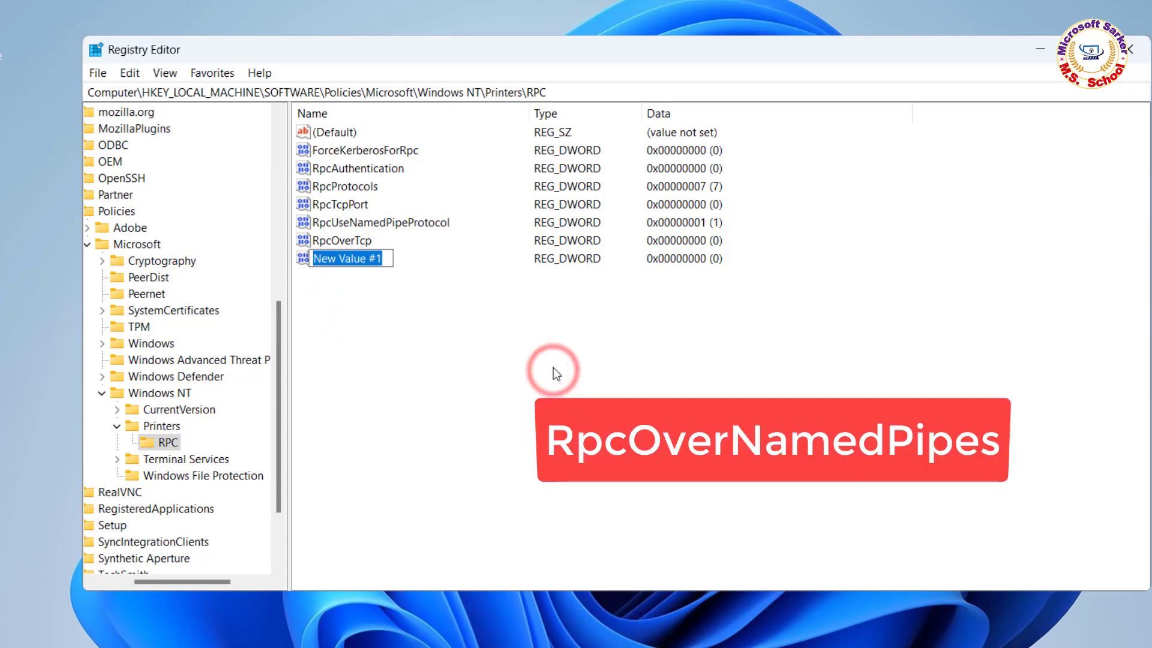
{"action": "type", "text": "R"}
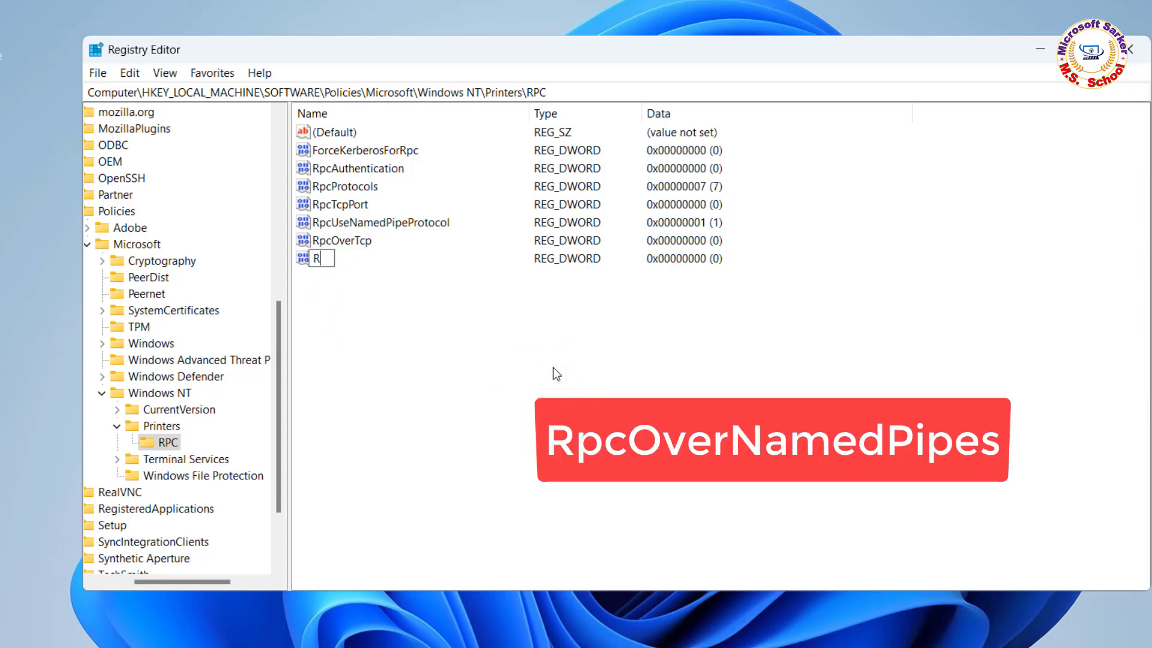
{"action": "type", "text": "pc"}
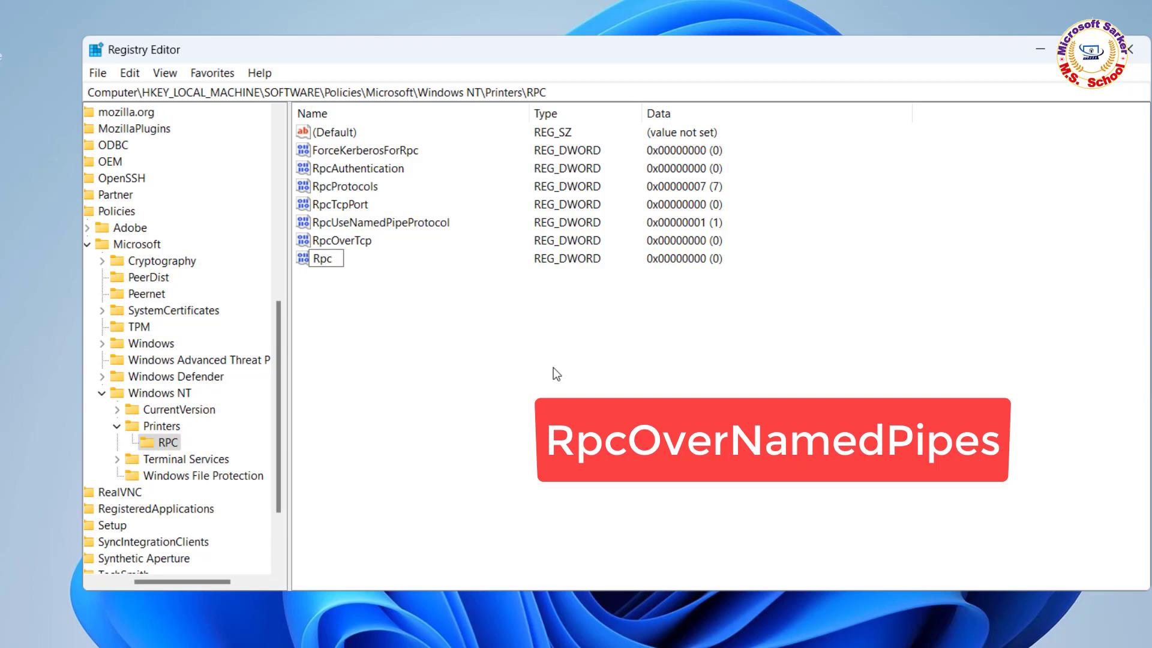
{"action": "type", "text": "Ov"}
{"action": "type", "text": "er"}
{"action": "type", "text": "Named"}
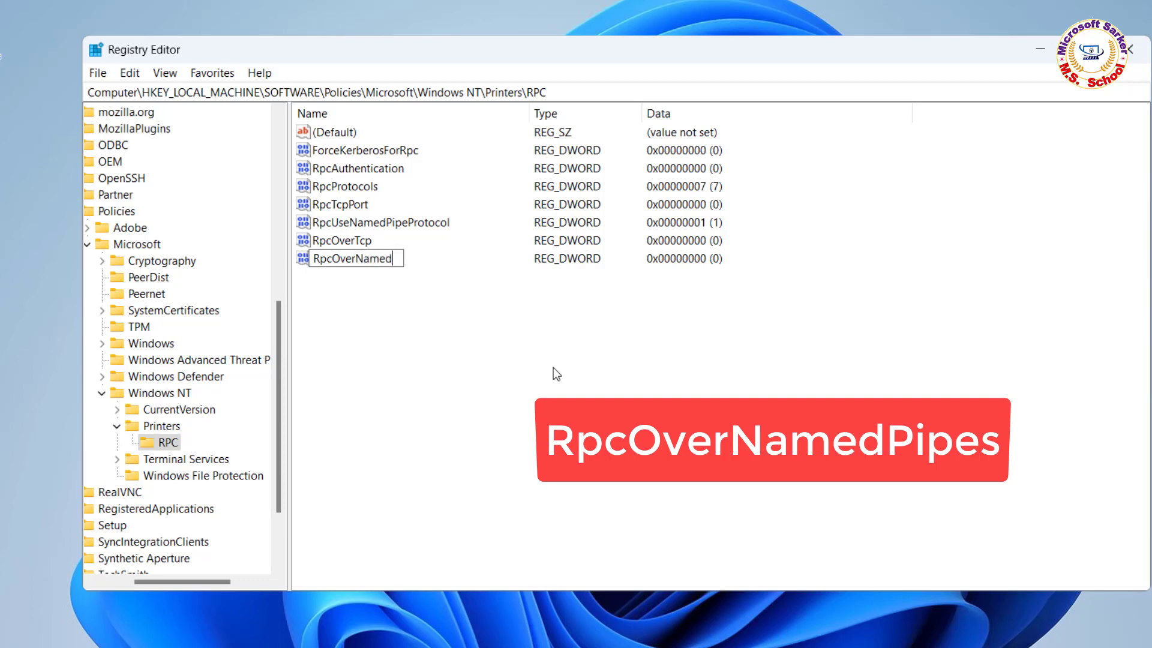
{"action": "type", "text": "Pip"}
{"action": "type", "text": "es"}
{"action": "left_click", "coordinate": [419, 426]}
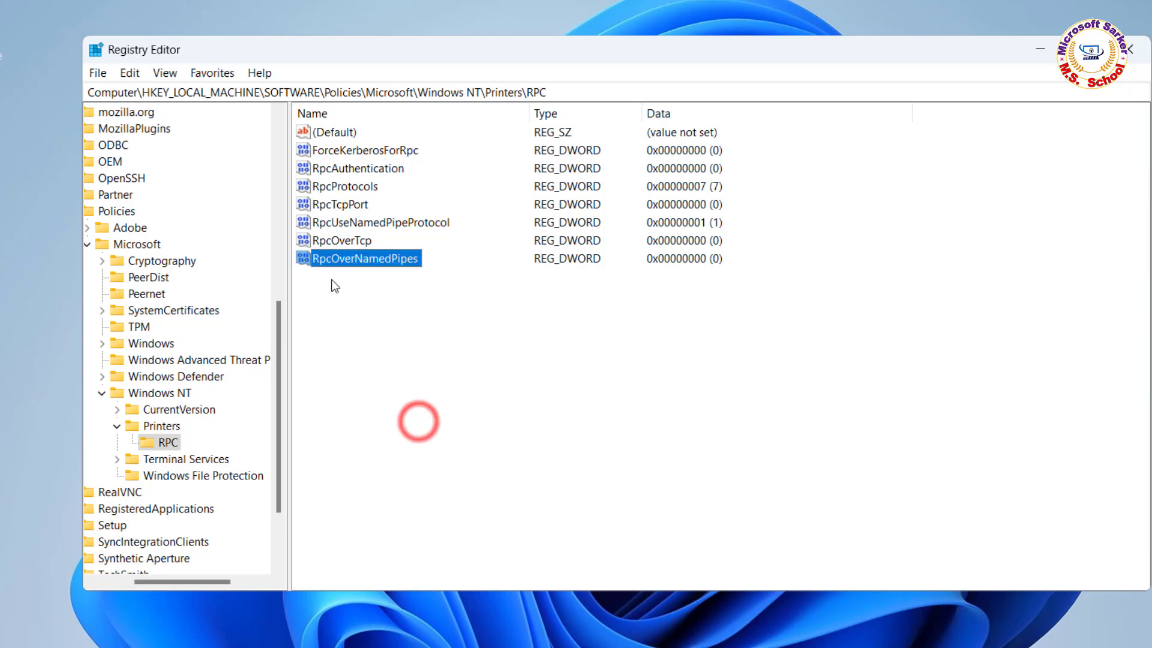
{"action": "double_click", "coordinate": [347, 260]}
{"action": "left_click", "coordinate": [202, 225]}
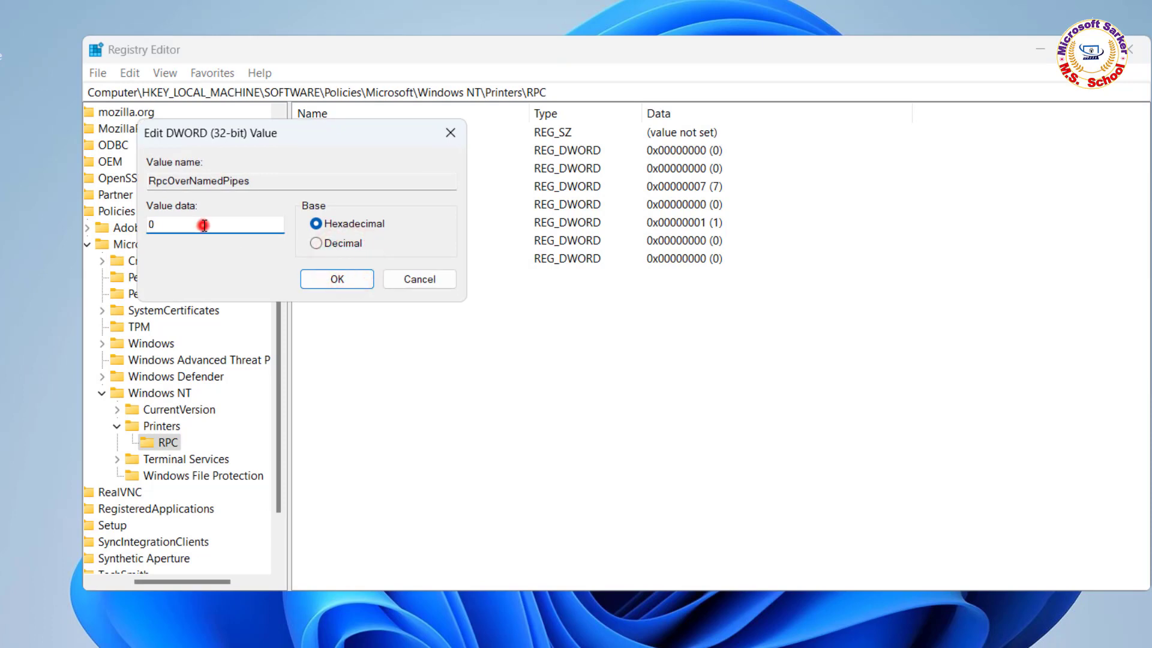
{"action": "key", "text": "BackSpace"}
{"action": "left_click", "coordinate": [326, 279]}
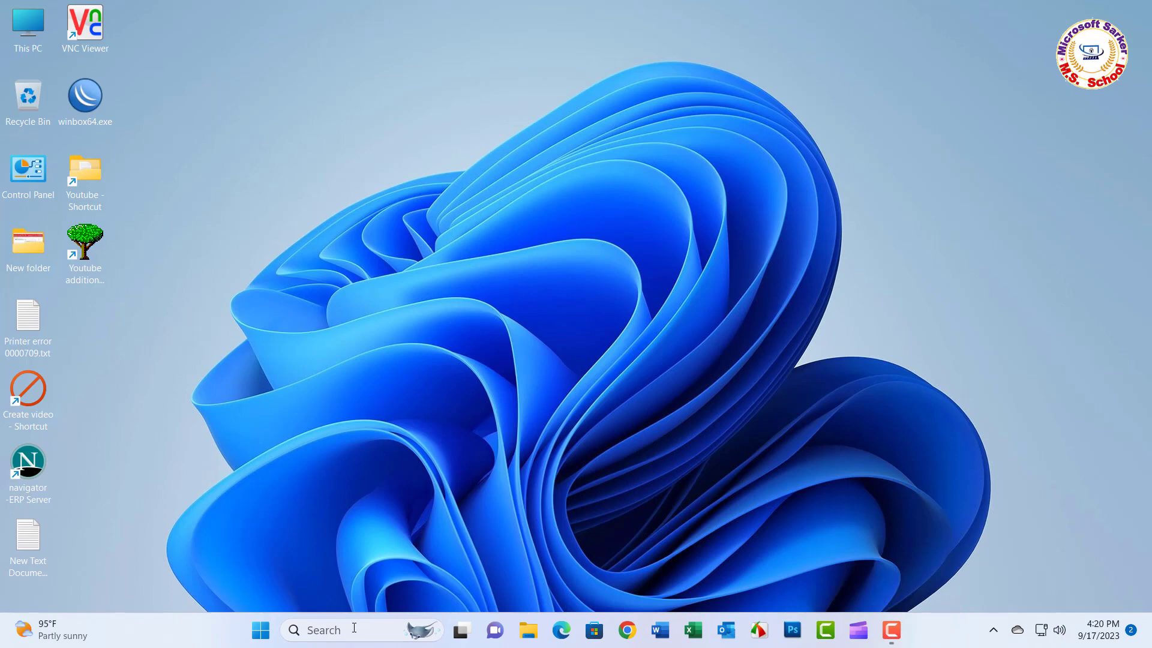
Step: Reopen Registry Editor from a Windows search for 're'
{"action": "left_click", "coordinate": [354, 628]}
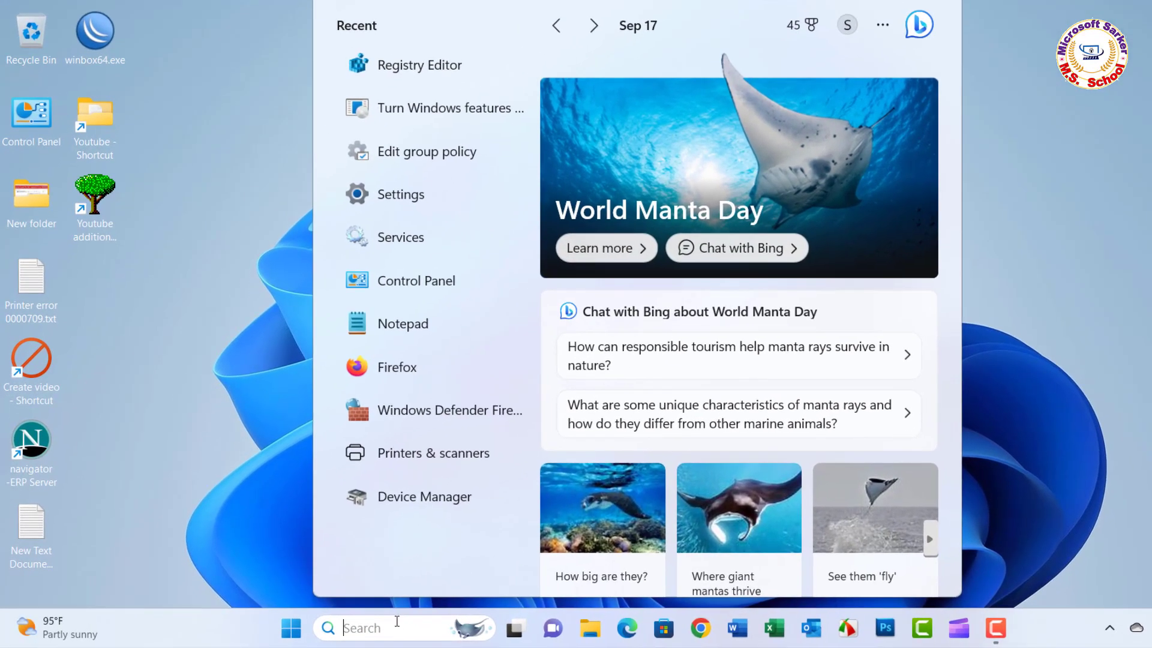
{"action": "type", "text": "re"}
{"action": "left_click", "coordinate": [390, 127]}
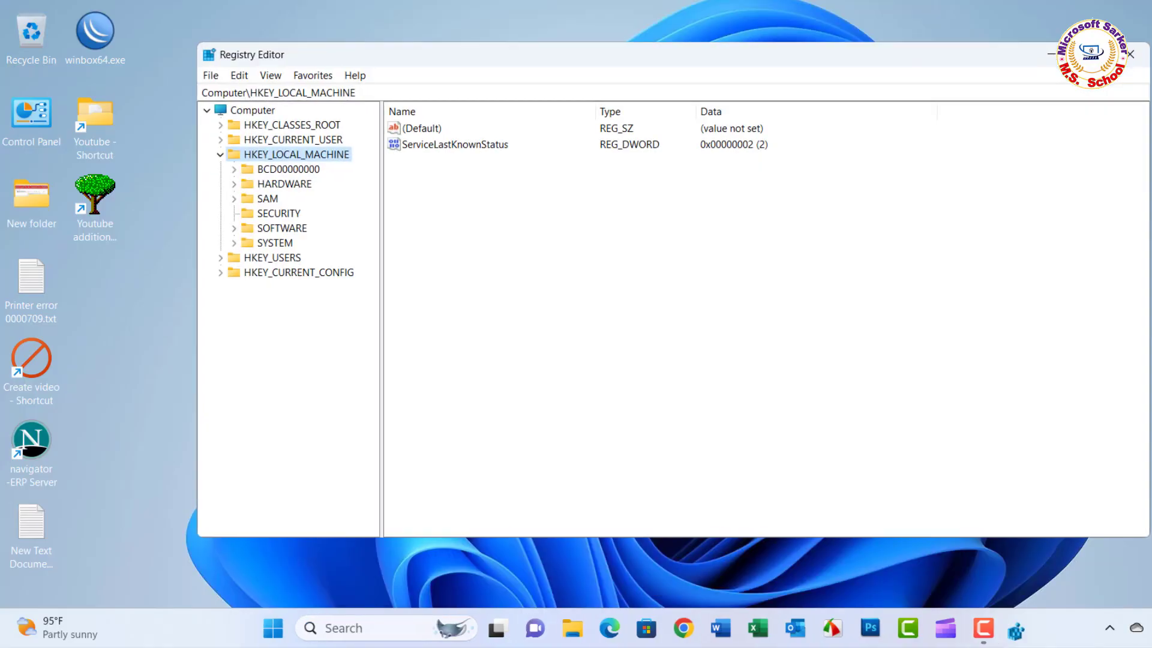
Step: Re-expand HKEY_LOCAL_MACHINE and drill into SYSTEM\CurrentControlSet\Control
{"action": "left_click", "coordinate": [220, 154]}
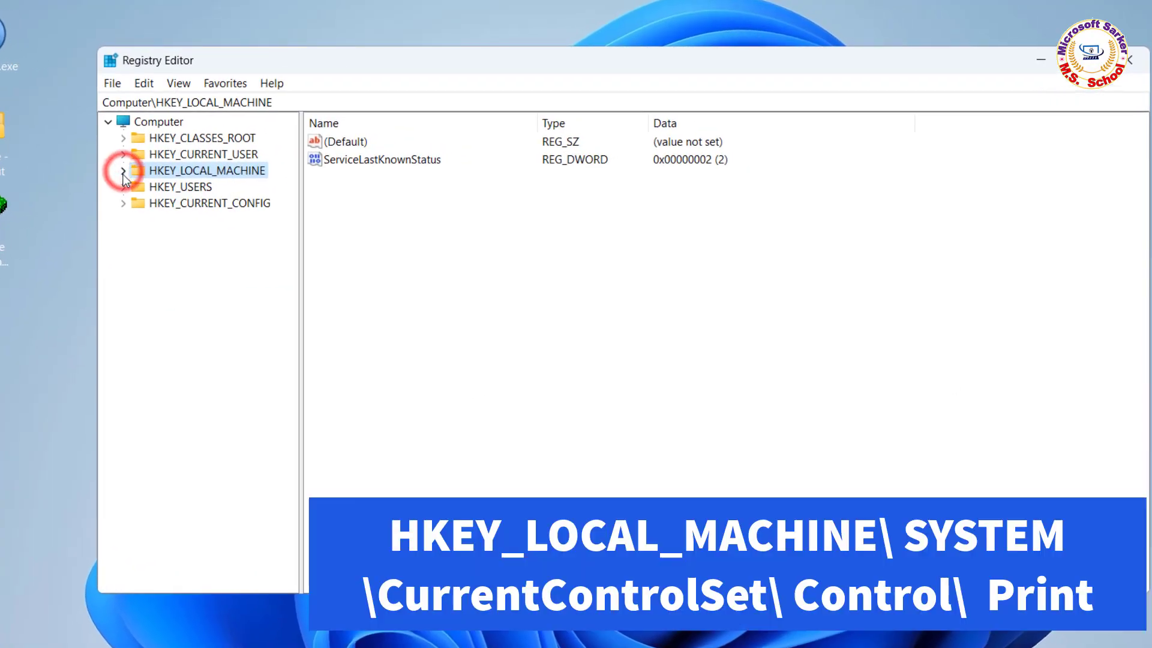
{"action": "left_click", "coordinate": [124, 171]}
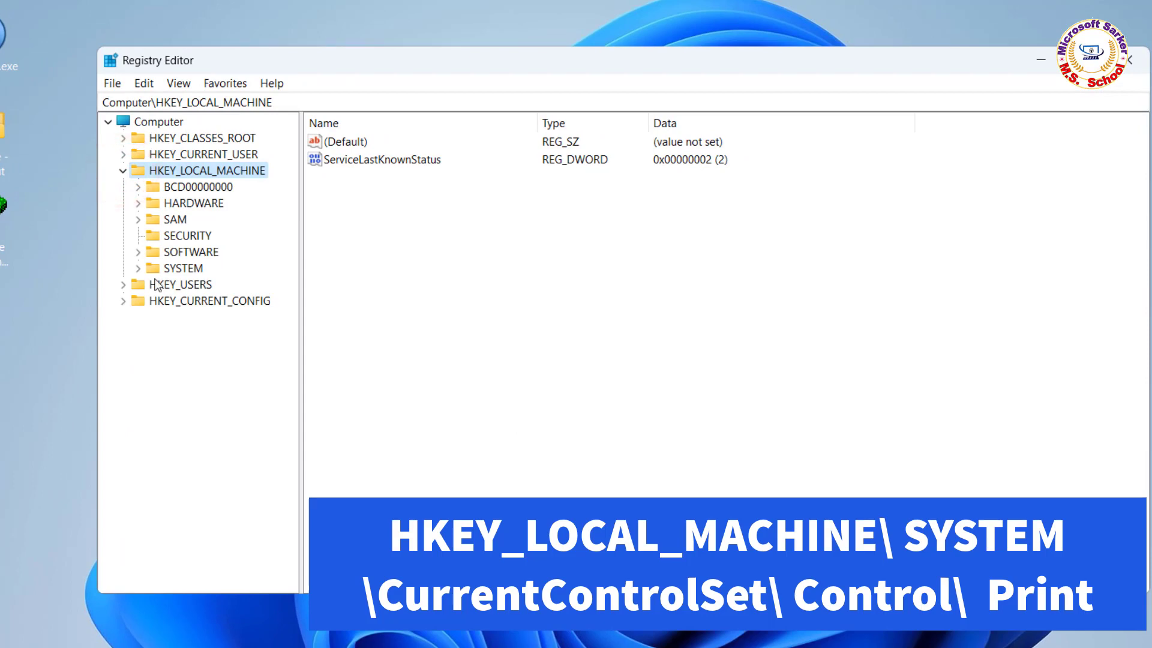
{"action": "left_click", "coordinate": [137, 268]}
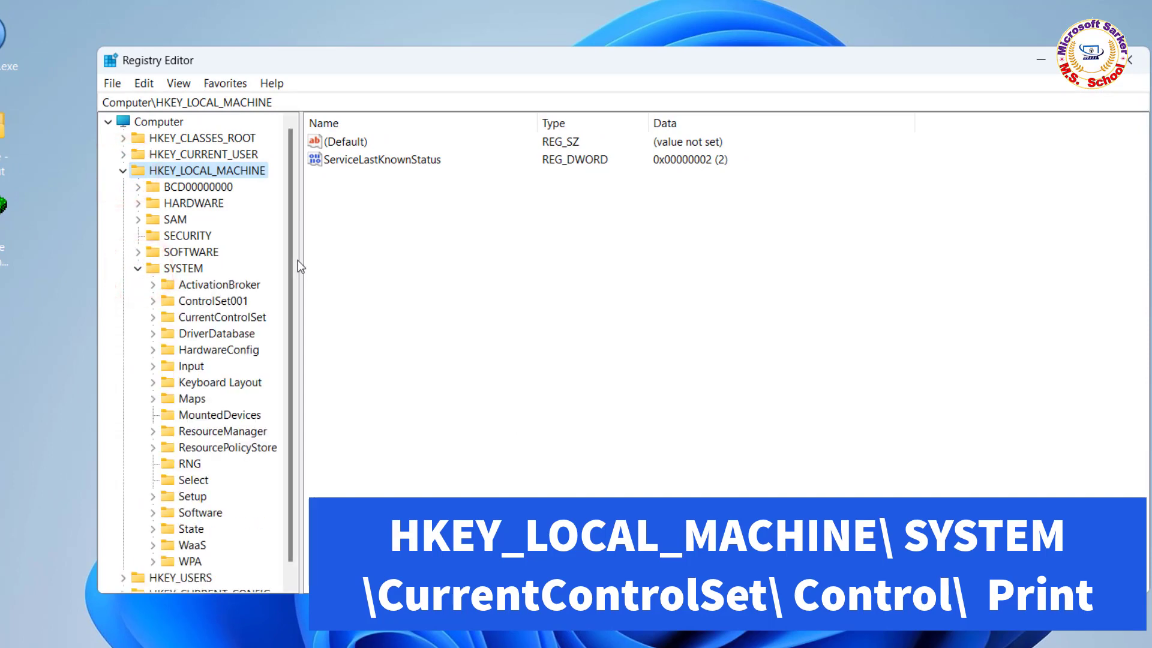
{"action": "left_click_drag", "start_coordinate": [292, 255], "coordinate": [292, 271]}
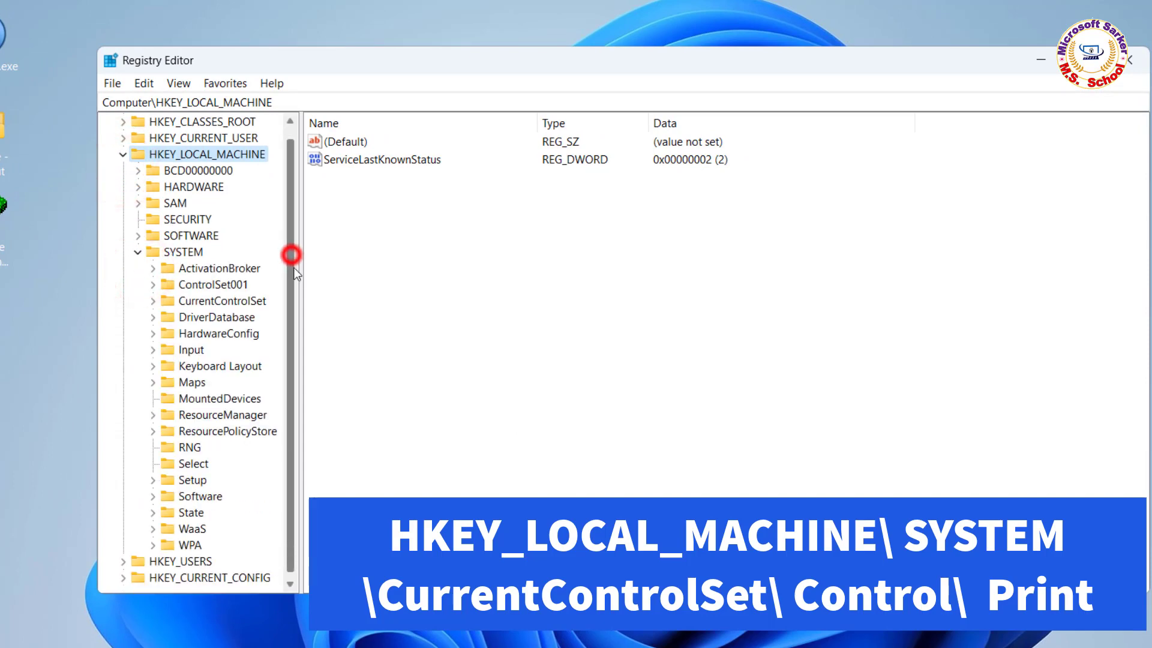
{"action": "left_click", "coordinate": [153, 300]}
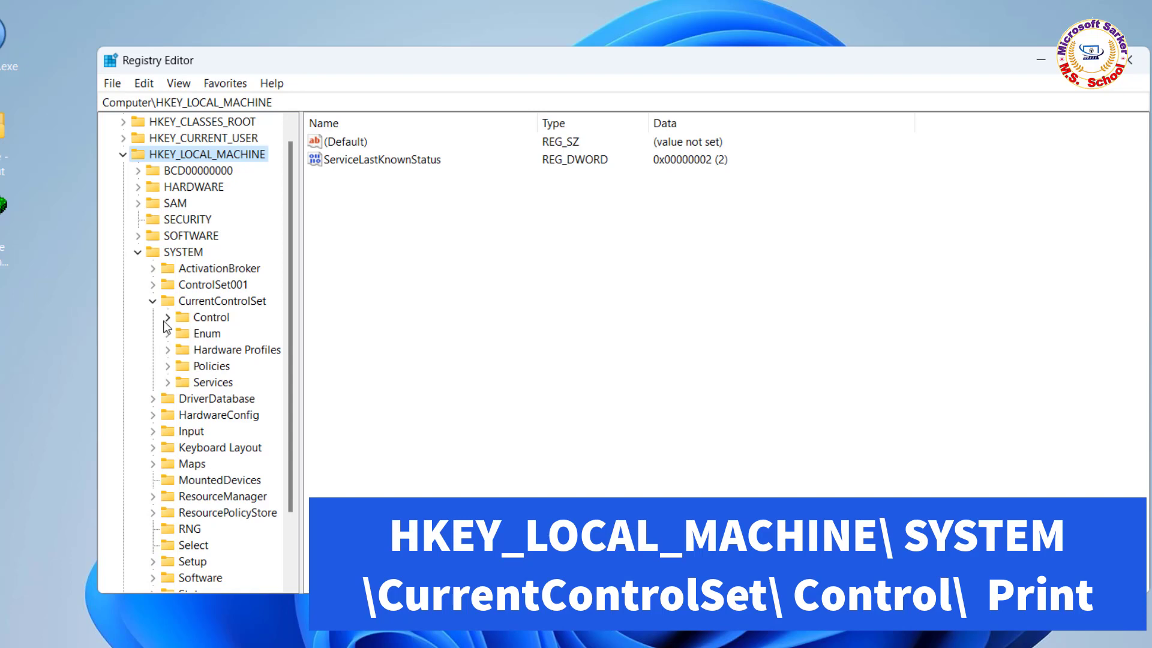
{"action": "left_click", "coordinate": [166, 318]}
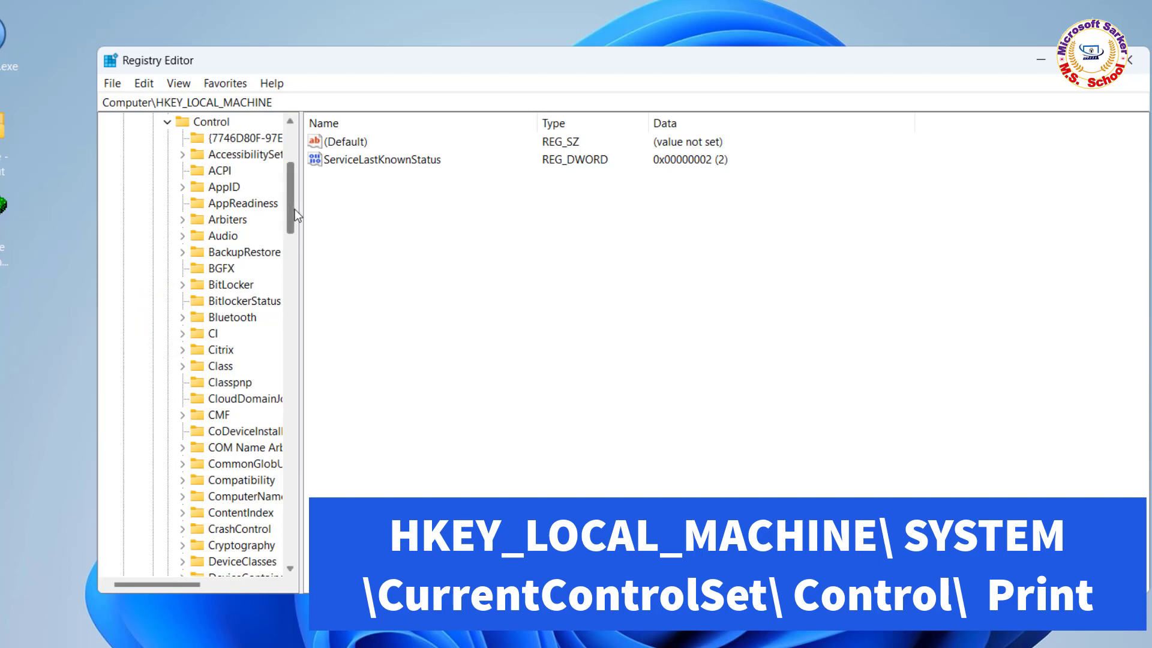
{"action": "left_click_drag", "start_coordinate": [293, 209], "coordinate": [298, 376]}
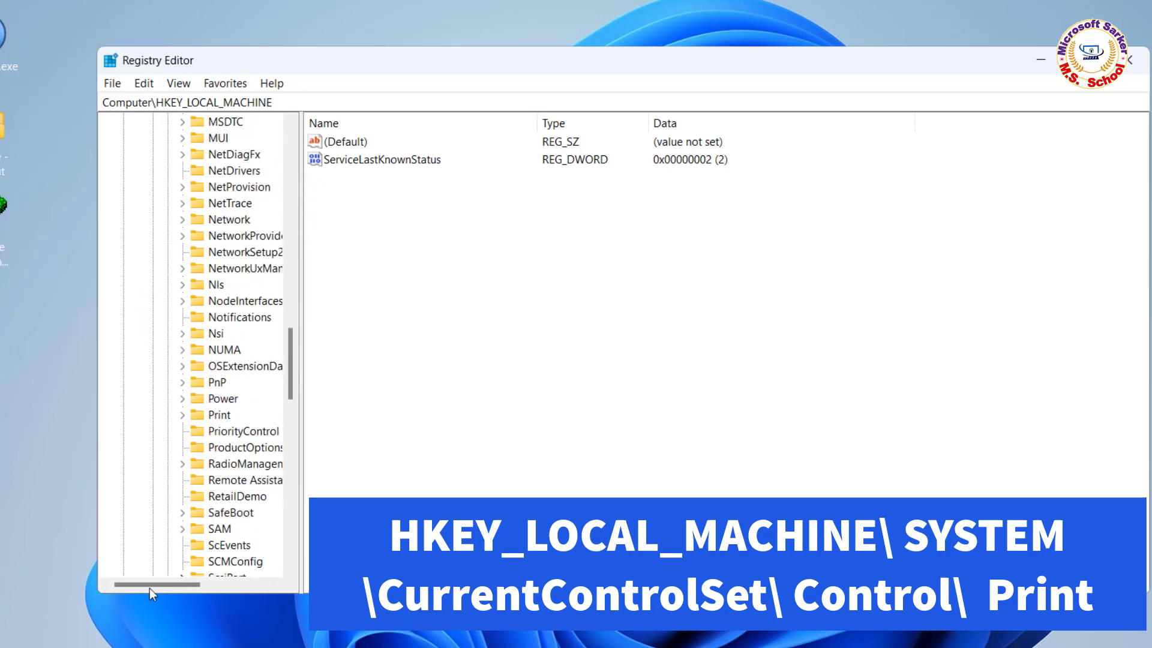
Step: Select the Print key under Control to list its values
{"action": "left_click_drag", "start_coordinate": [150, 588], "coordinate": [174, 585]}
{"action": "left_click", "coordinate": [170, 414]}
{"action": "left_click", "coordinate": [455, 413]}
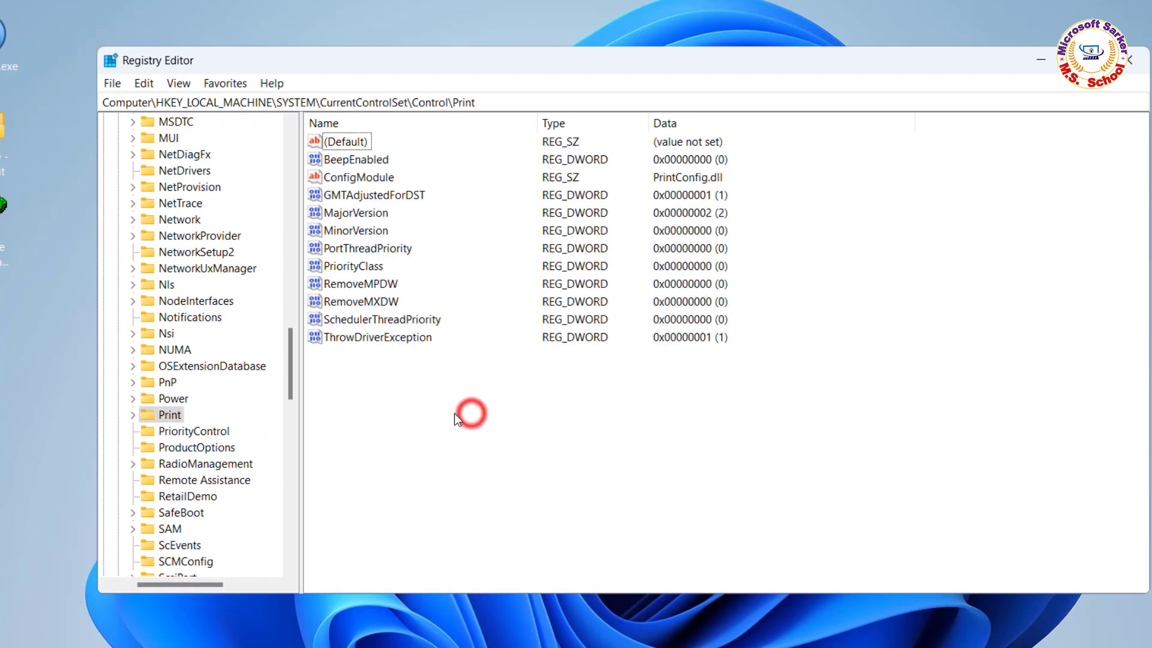
Step: Add a new DWORD named RpcAuthnLevelPrivacyEnabled under the Print key
{"action": "right_click", "coordinate": [364, 388]}
{"action": "mouse_move", "coordinate": [410, 400]}
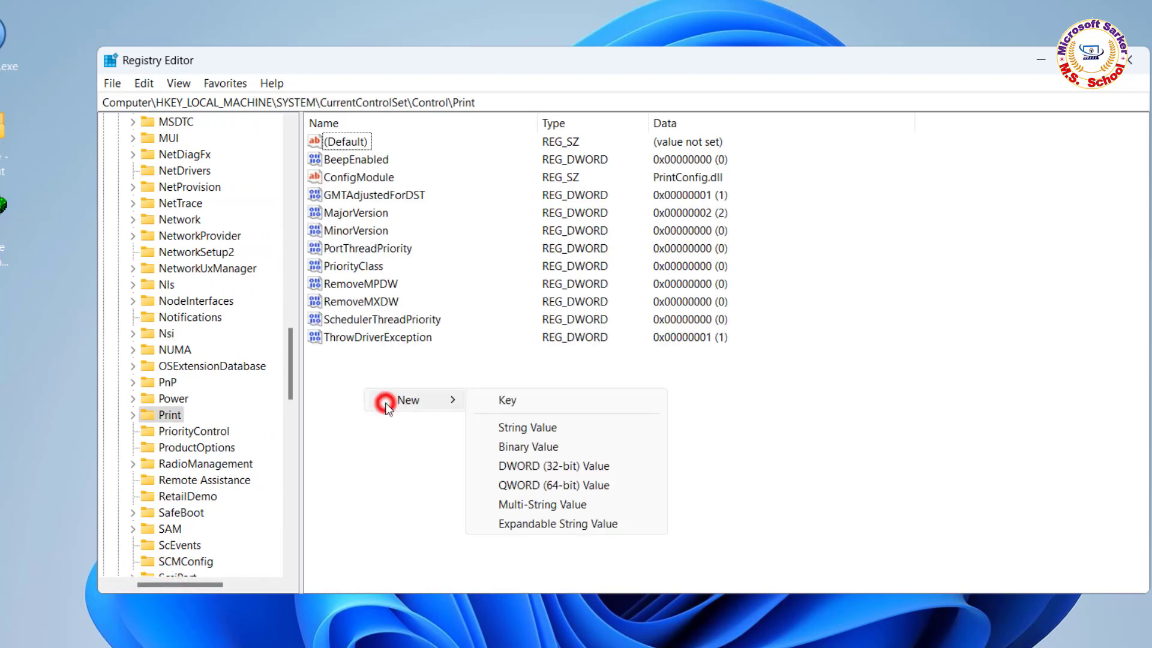
{"action": "left_click", "coordinate": [540, 468]}
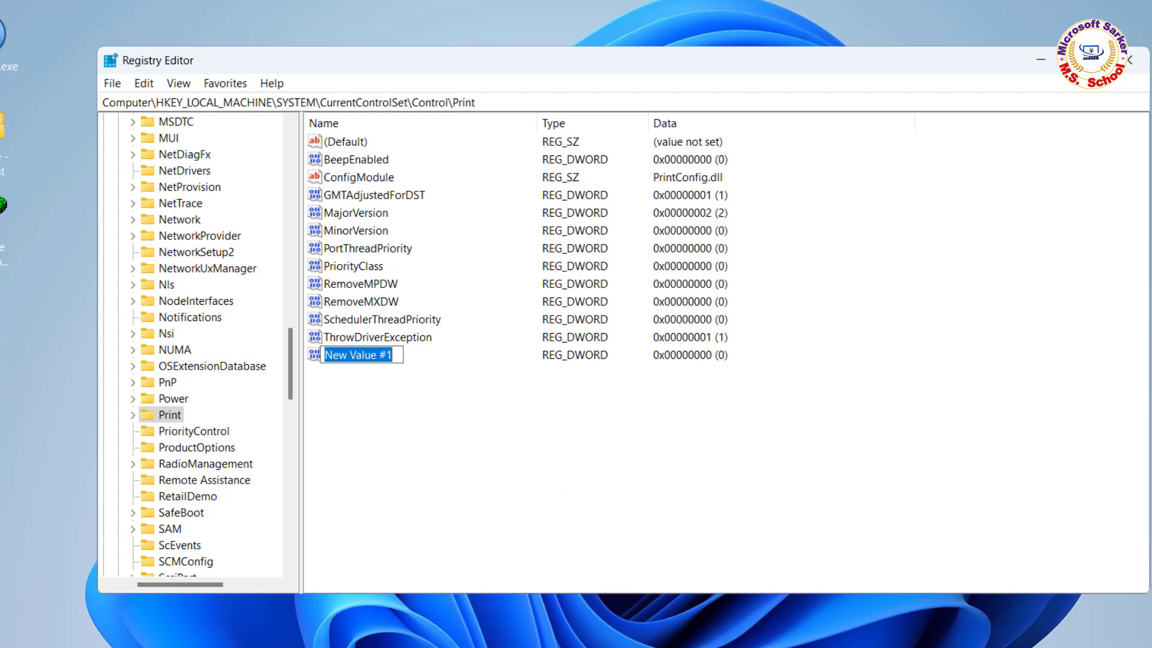
{"action": "type", "text": "P"}
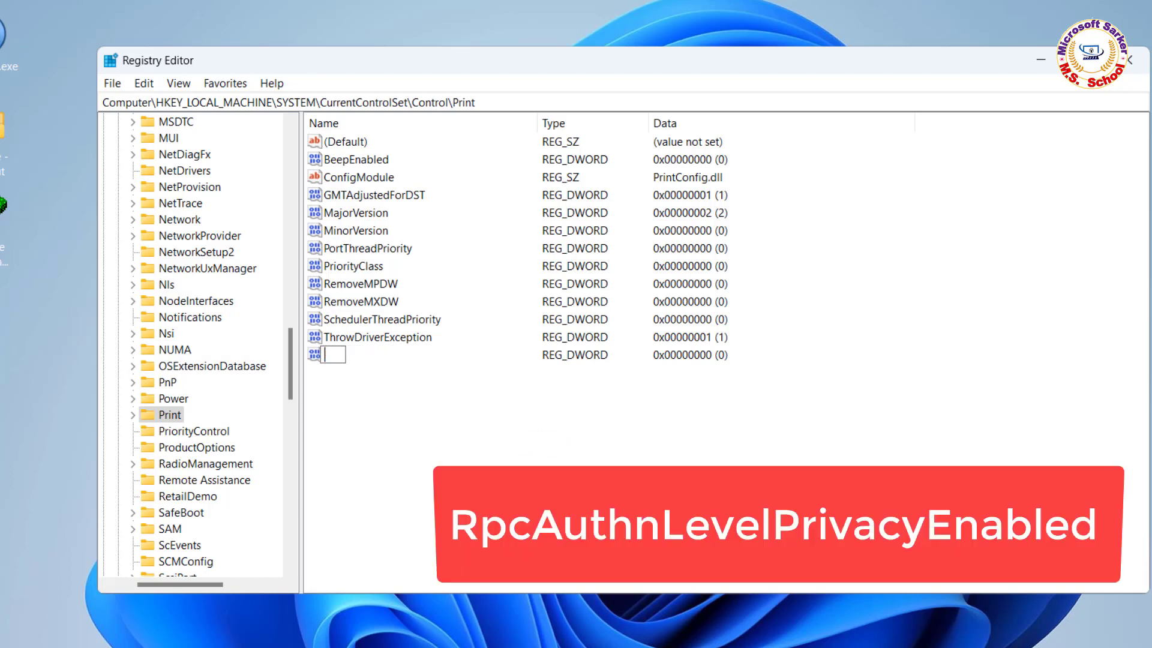
{"action": "type", "text": "pc"}
{"action": "type", "text": "A"}
{"action": "type", "text": "uthn"}
{"action": "type", "text": "Lev"}
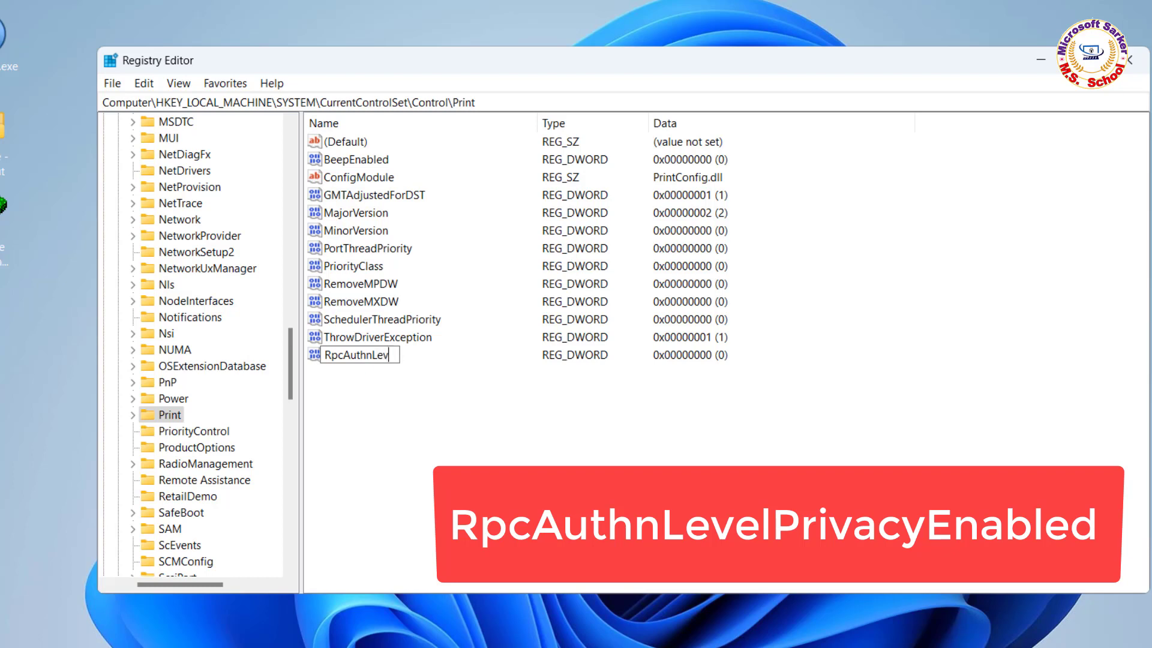
{"action": "type", "text": "el"}
{"action": "type", "text": "Priva"}
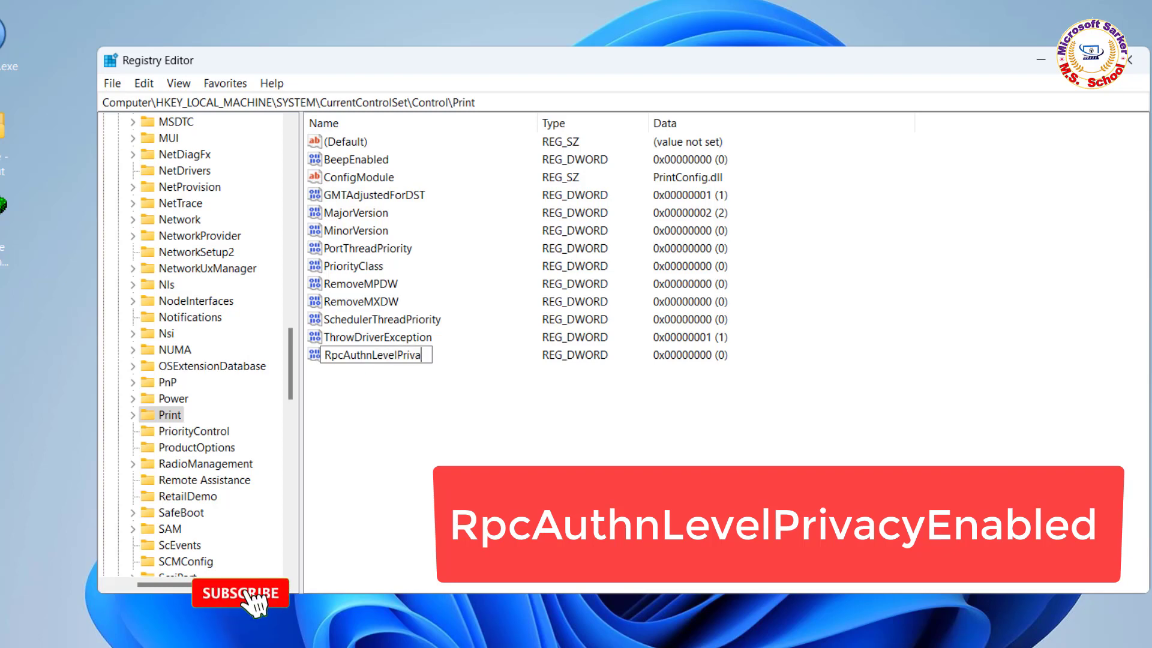
{"action": "type", "text": "cyE"}
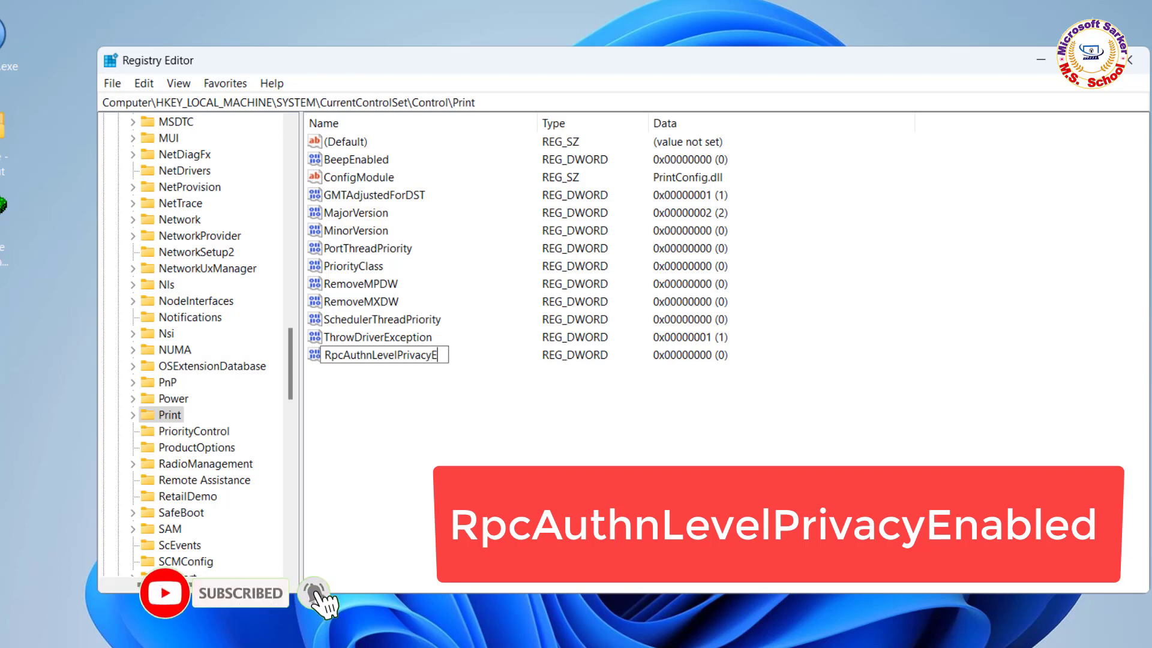
{"action": "type", "text": "nabl"}
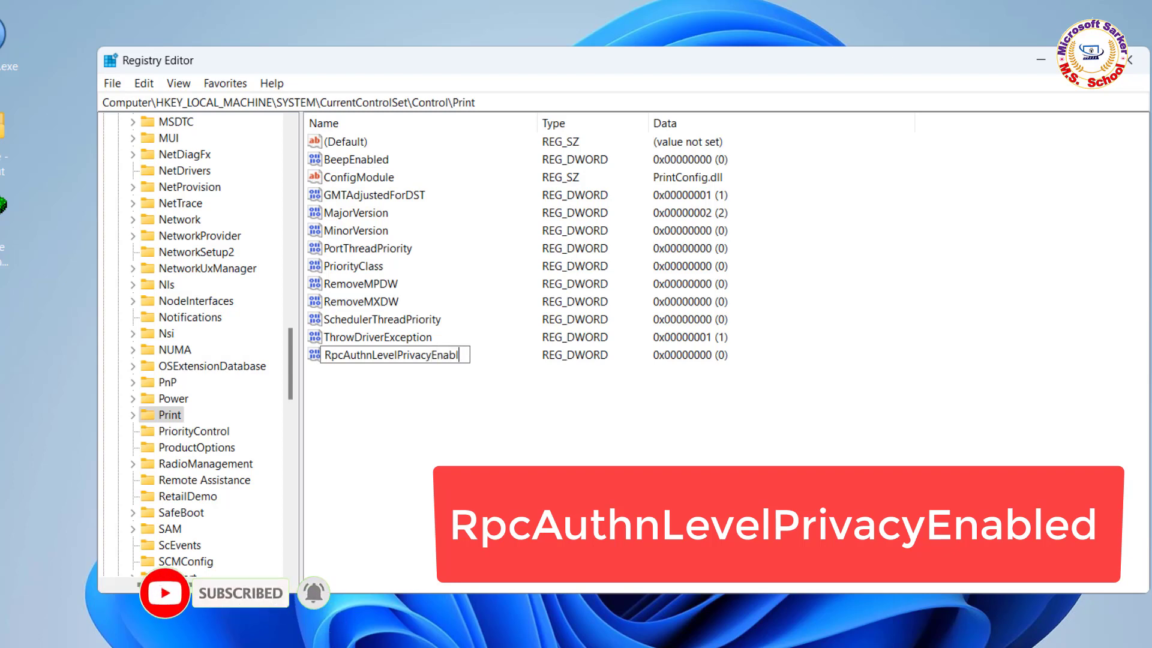
{"action": "type", "text": "ed"}
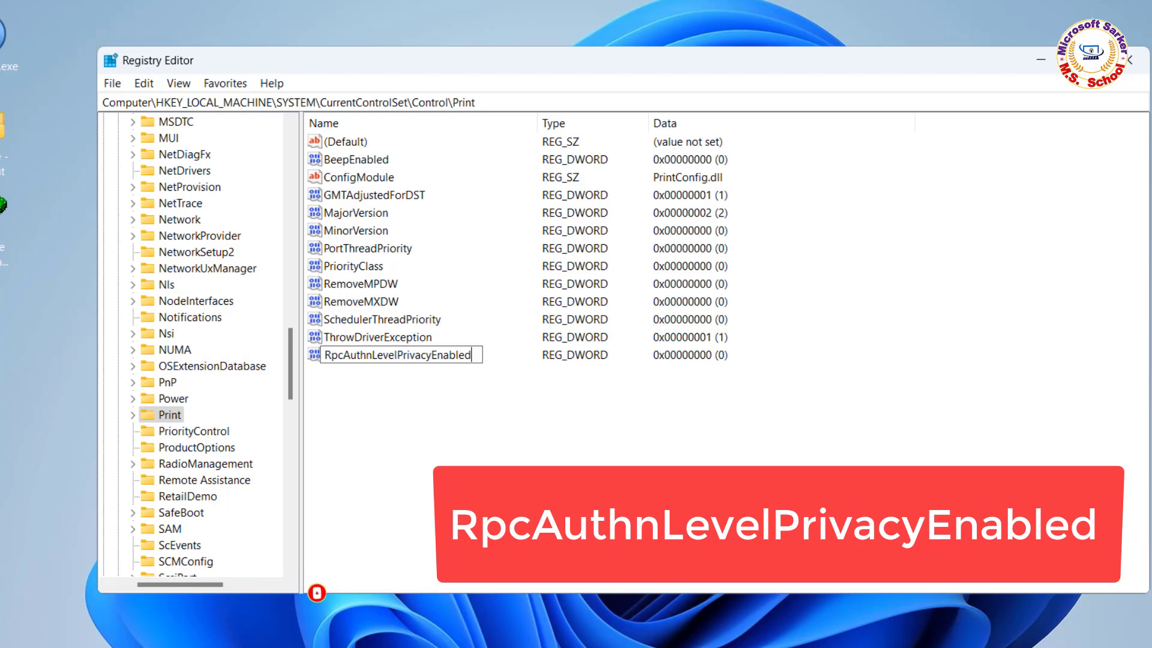
{"action": "key", "text": "Return"}
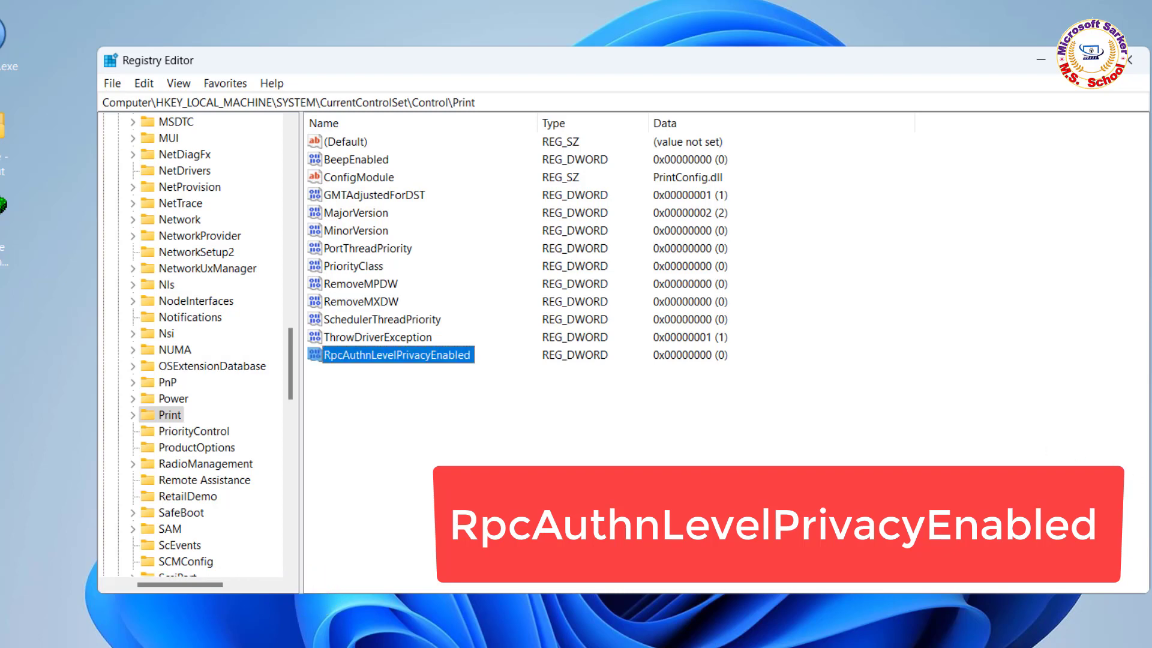
{"action": "double_click", "coordinate": [373, 359]}
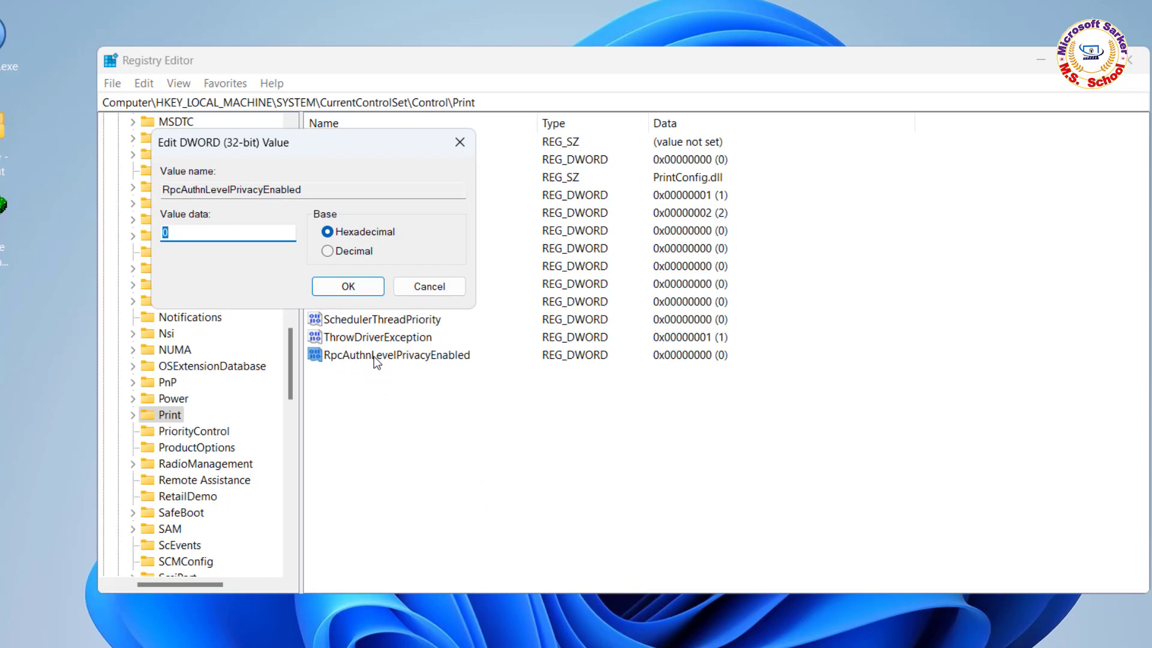
{"action": "left_click", "coordinate": [193, 234]}
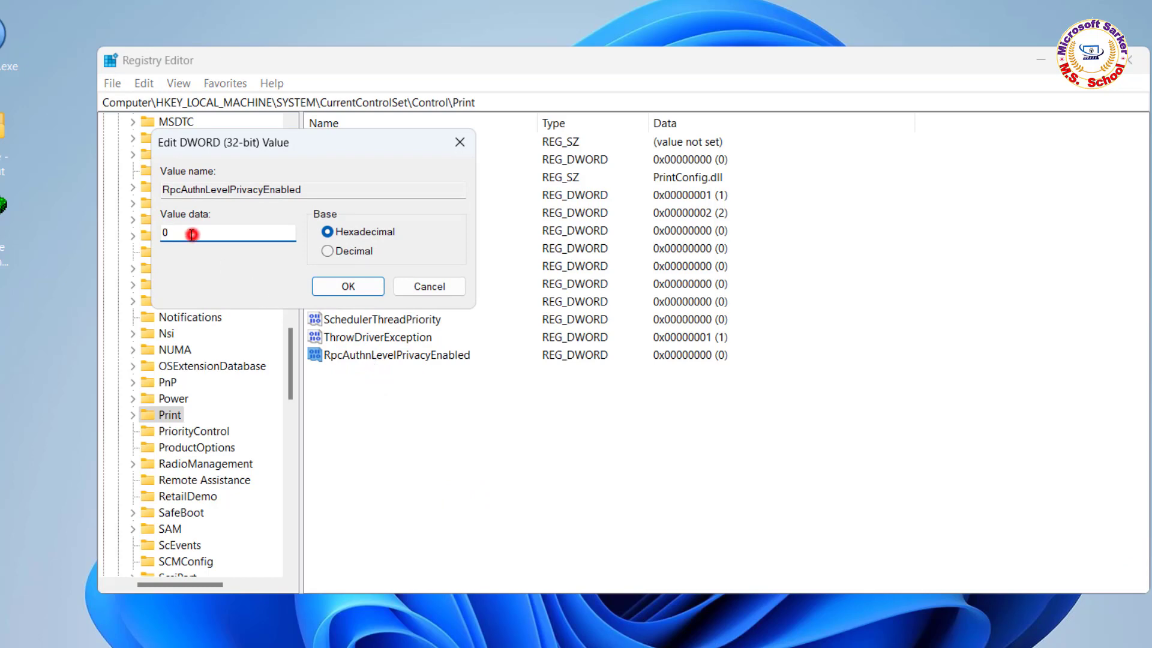
{"action": "left_click", "coordinate": [342, 286]}
{"action": "left_click", "coordinate": [396, 454]}
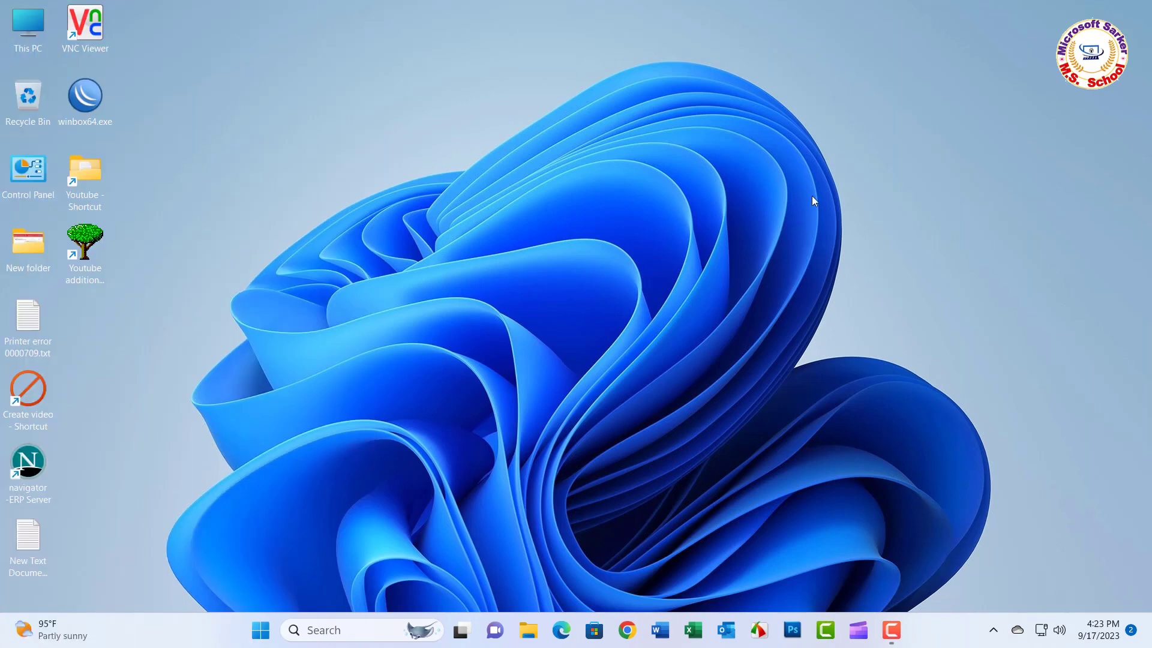
Step: Launch the Services console from a Windows search for 'ser'
{"action": "left_click", "coordinate": [382, 630]}
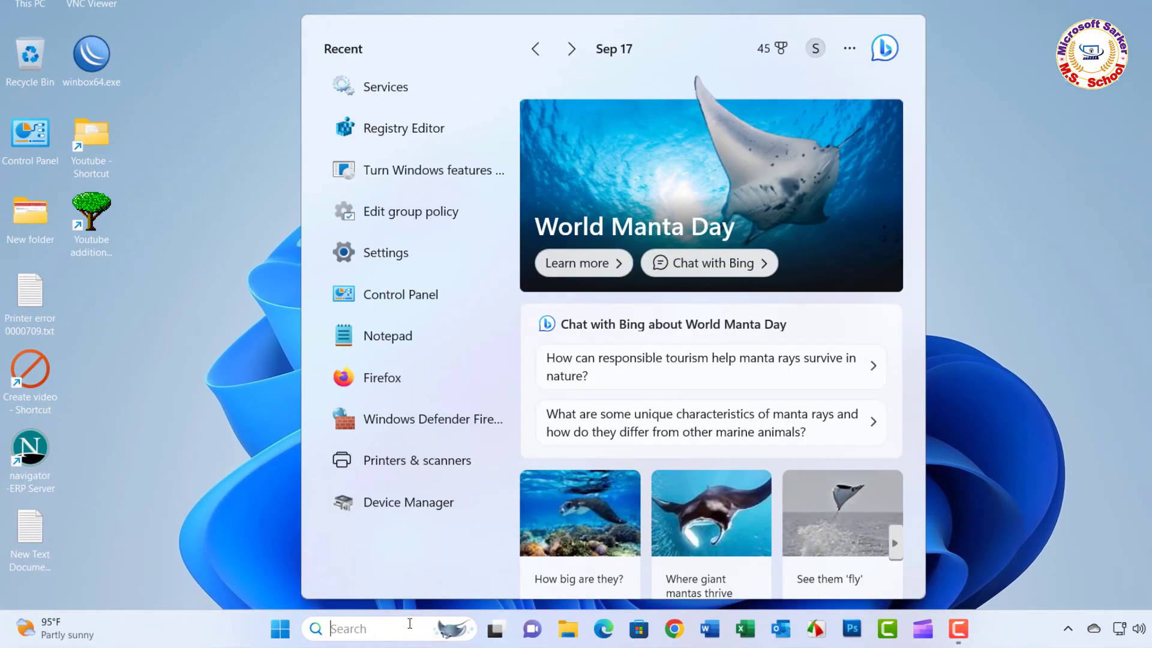
{"action": "type", "text": "ser"}
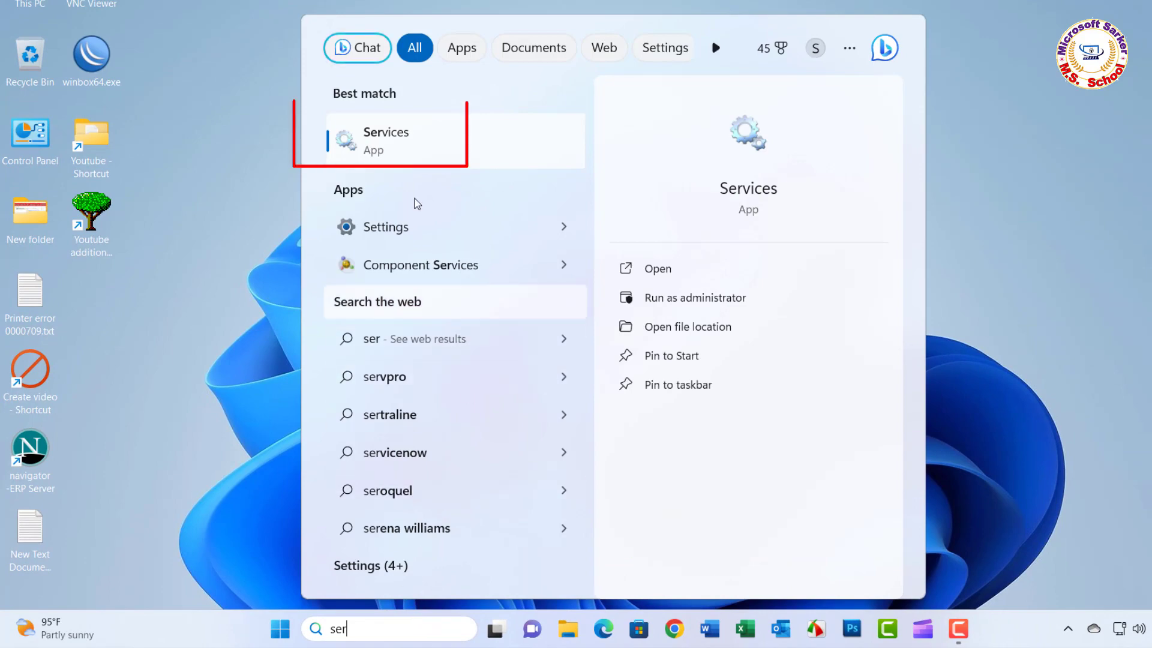
{"action": "left_click", "coordinate": [391, 139]}
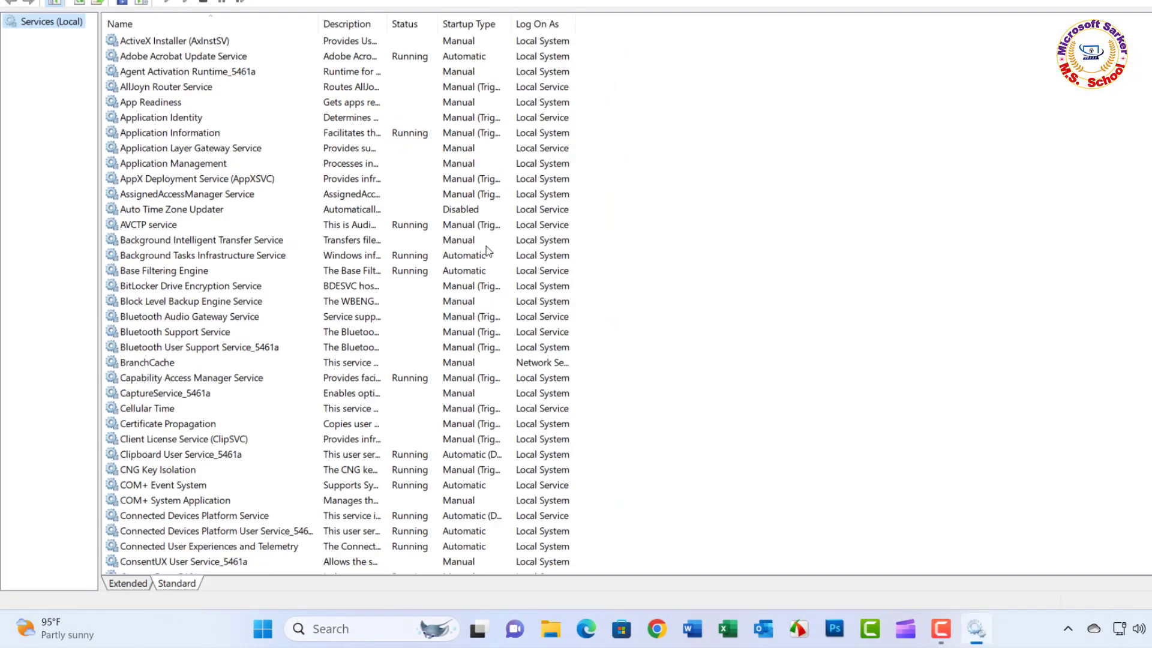
Step: Restart the Print Spooler service, agreeing to restart the dependent LPD Service
{"action": "left_click", "coordinate": [204, 135]}
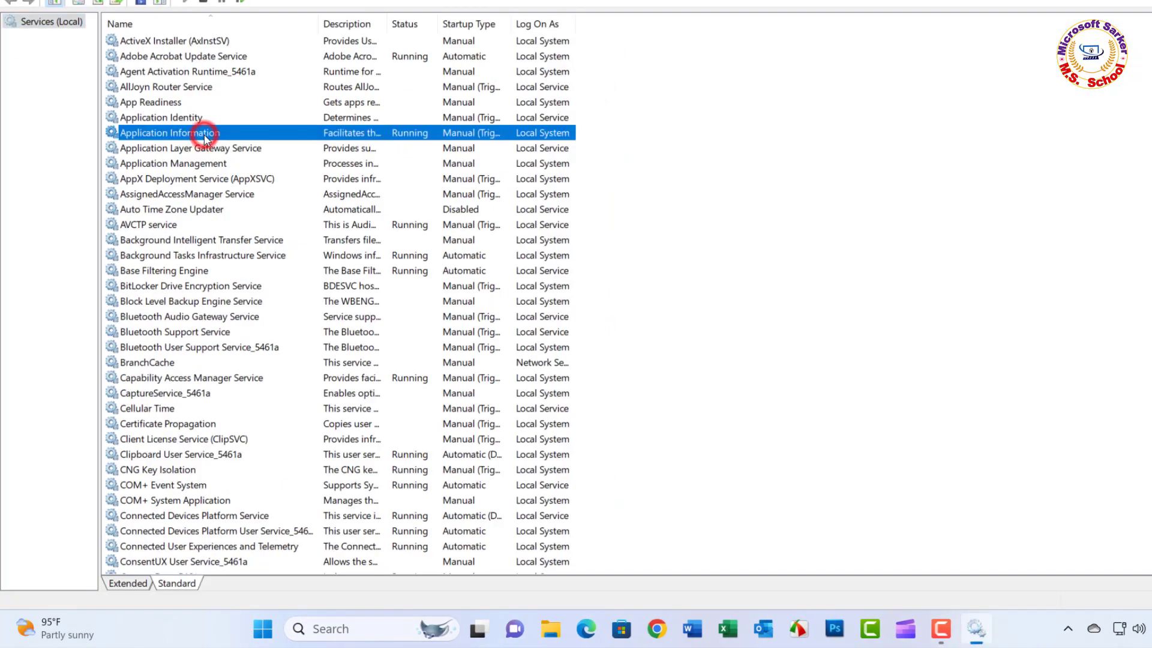
{"action": "key", "text": "p"}
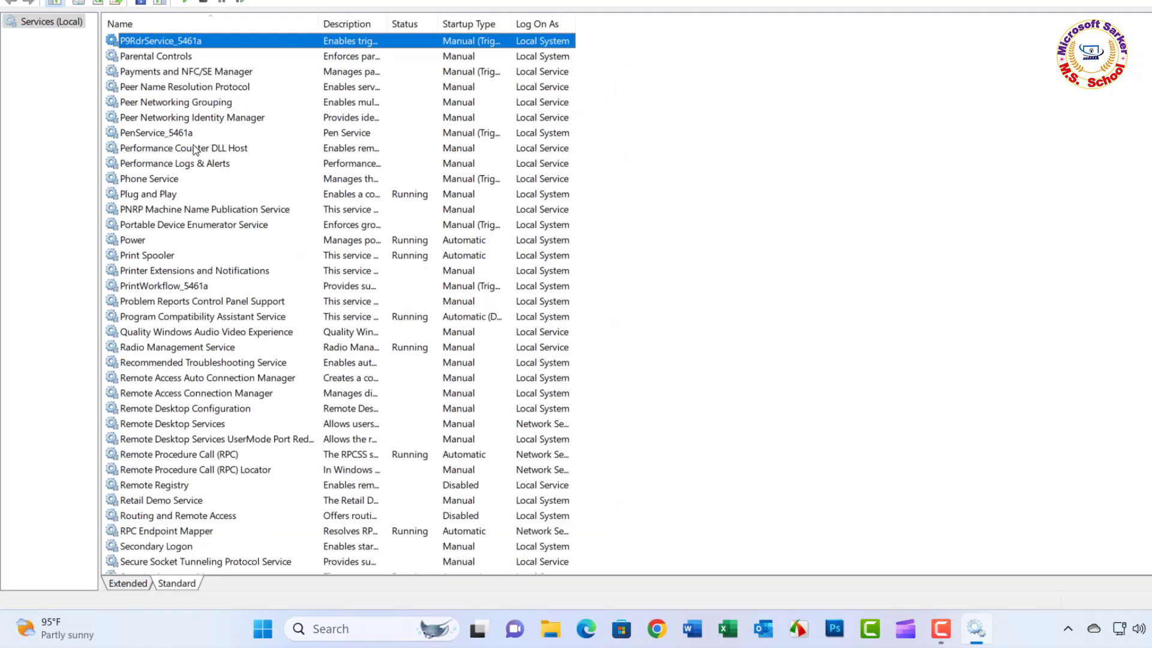
{"action": "left_click", "coordinate": [159, 259]}
{"action": "right_click", "coordinate": [158, 259]}
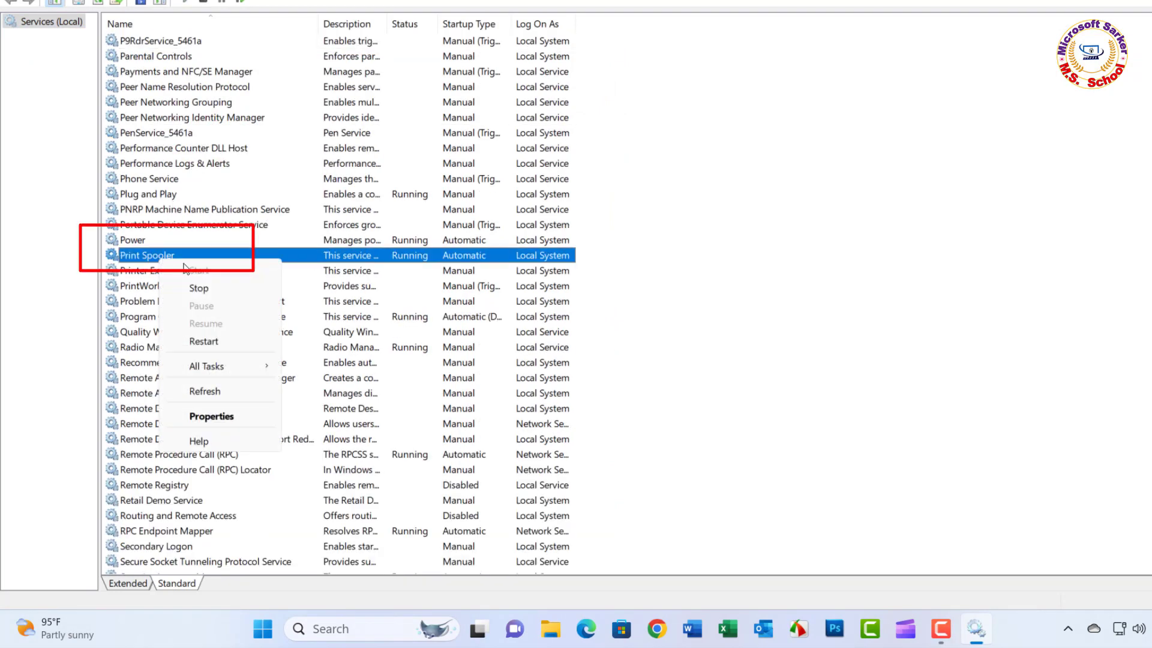
{"action": "left_click", "coordinate": [221, 347]}
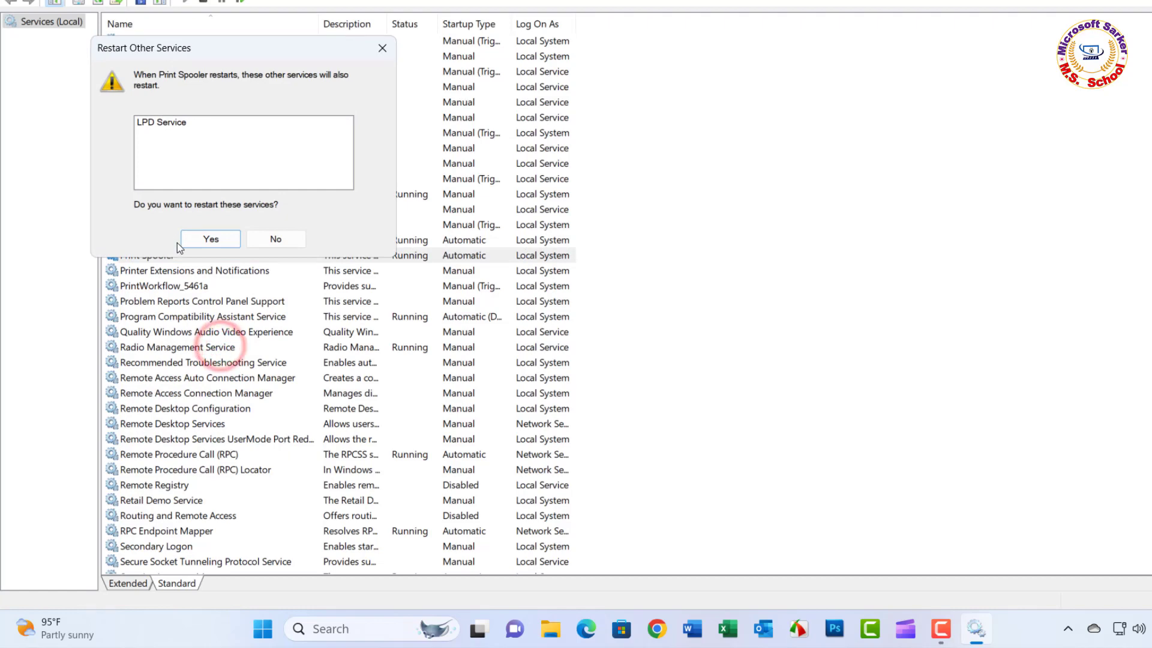
{"action": "left_click", "coordinate": [211, 237]}
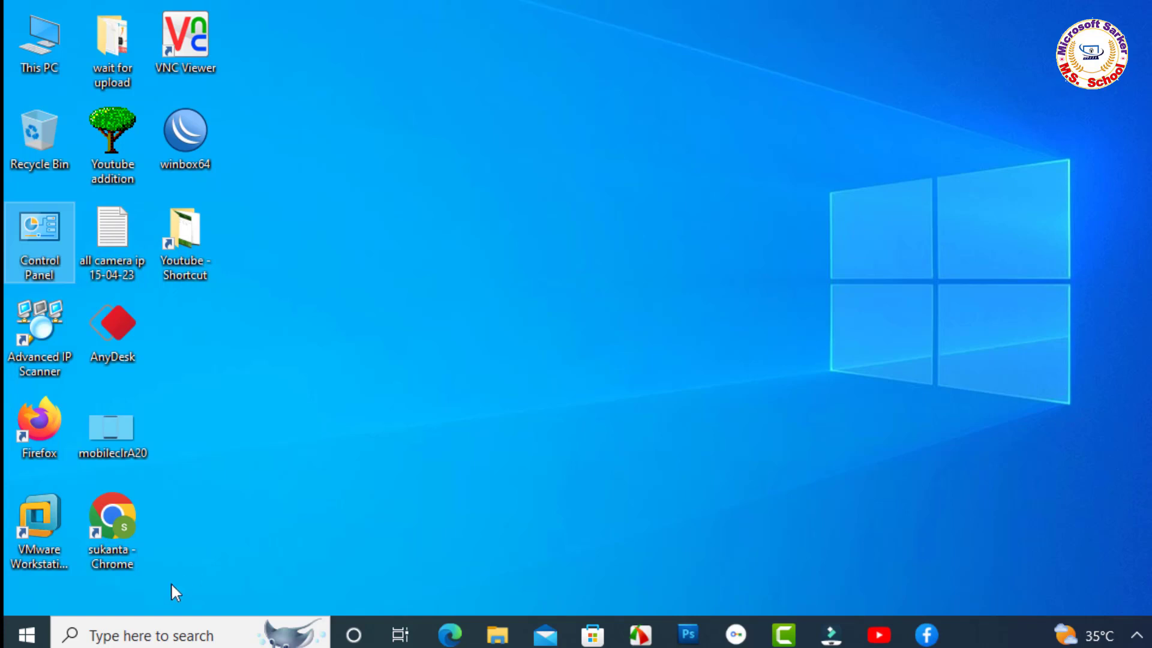
Step: Run \\192.168.1.3 and connect to the shared HP LaserJet P2035 printer
{"action": "key", "text": "super+r"}
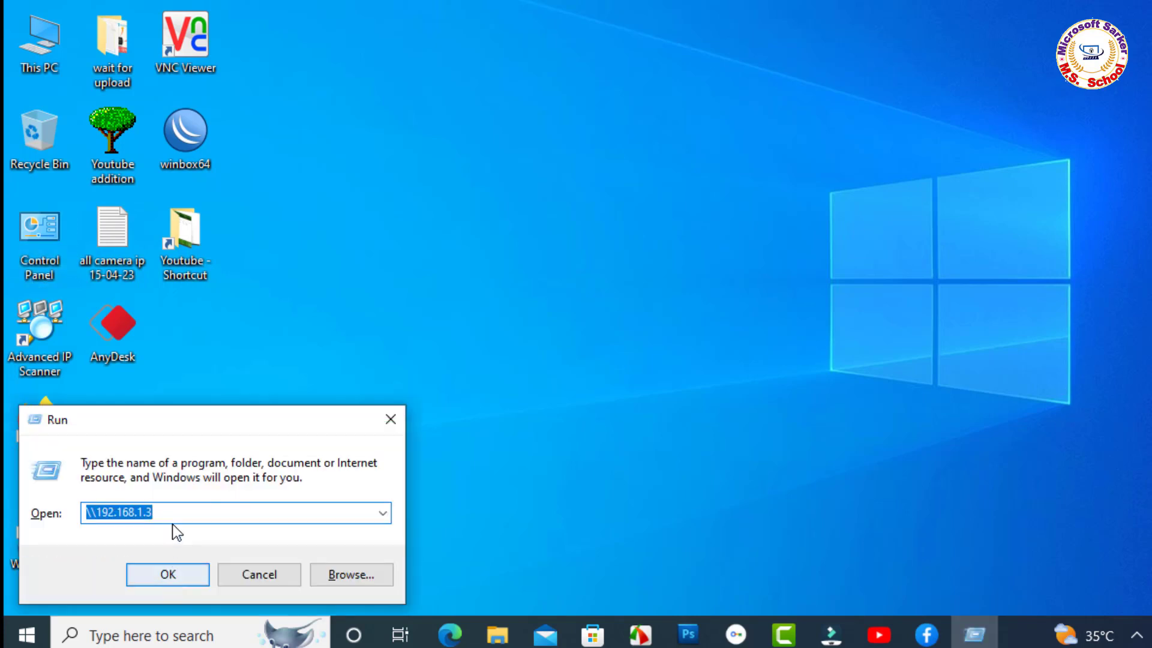
{"action": "left_click", "coordinate": [176, 511]}
{"action": "left_click", "coordinate": [168, 575]}
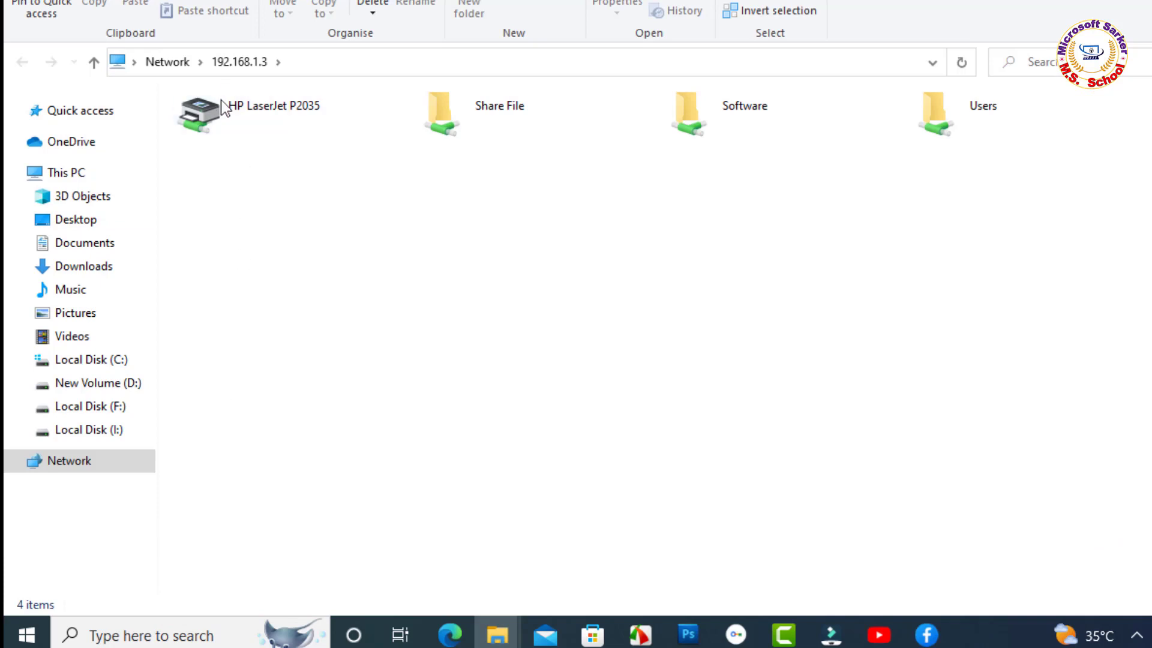
{"action": "right_click", "coordinate": [224, 109]}
{"action": "left_click", "coordinate": [281, 138]}
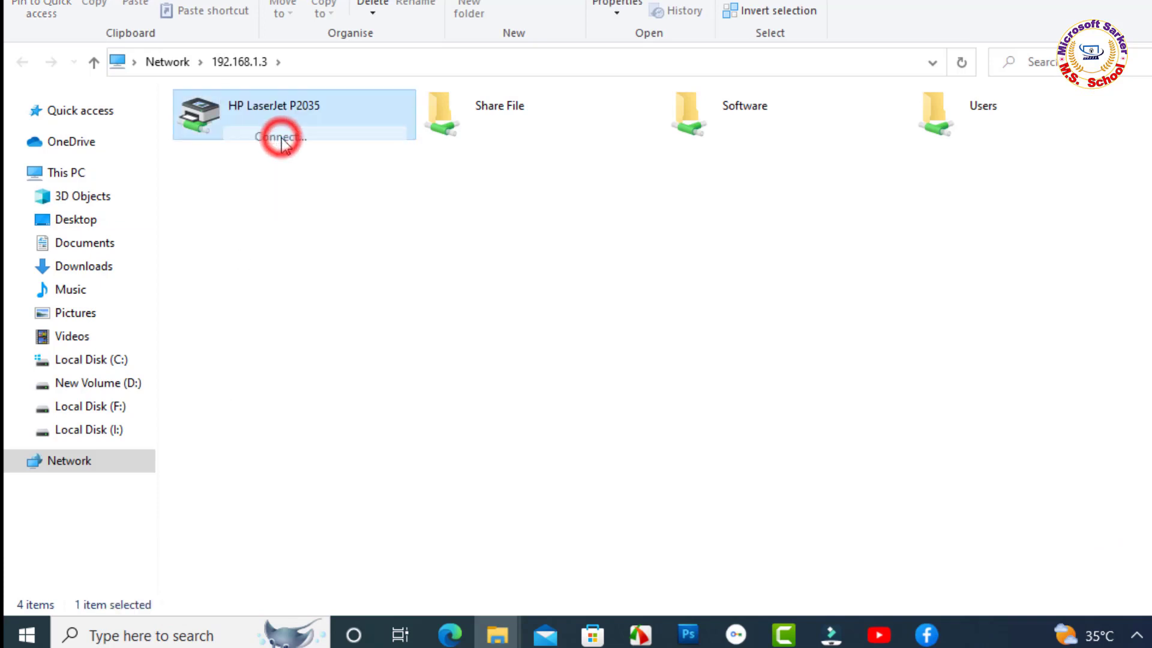